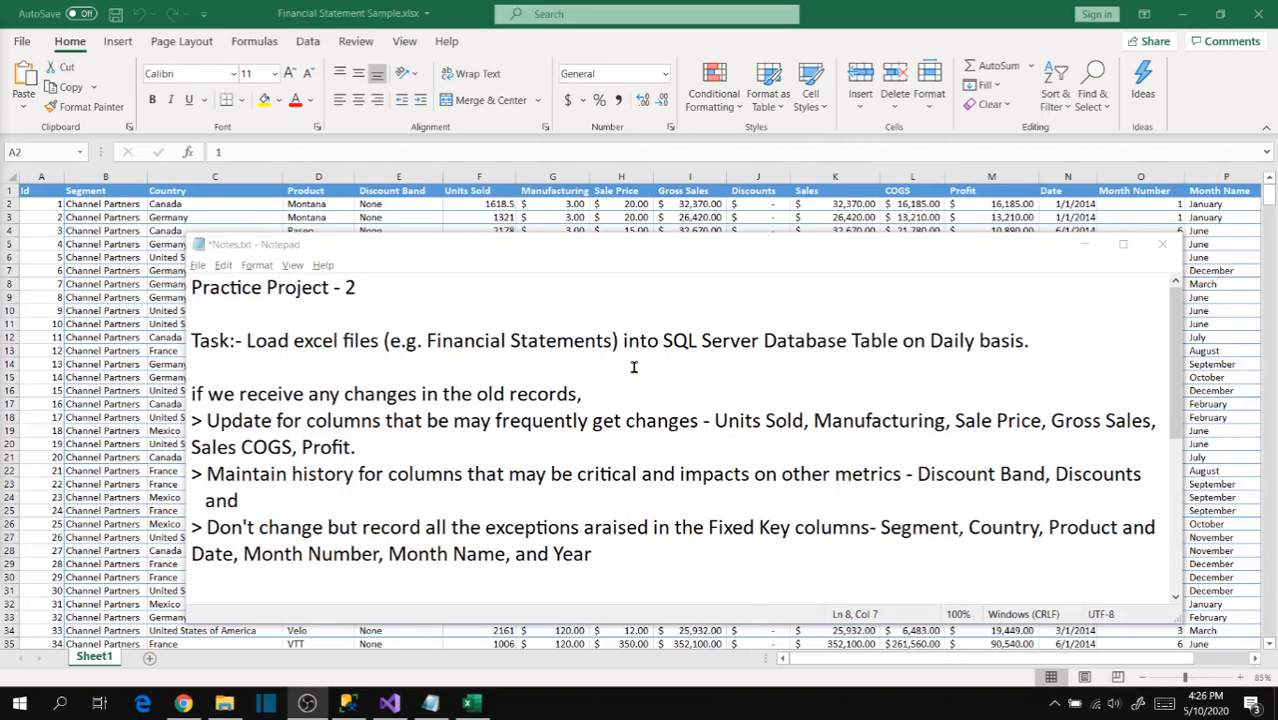
- Switch to Visual Studio and add a new SSIS package to the SSISPractice project
left_click(389, 703)
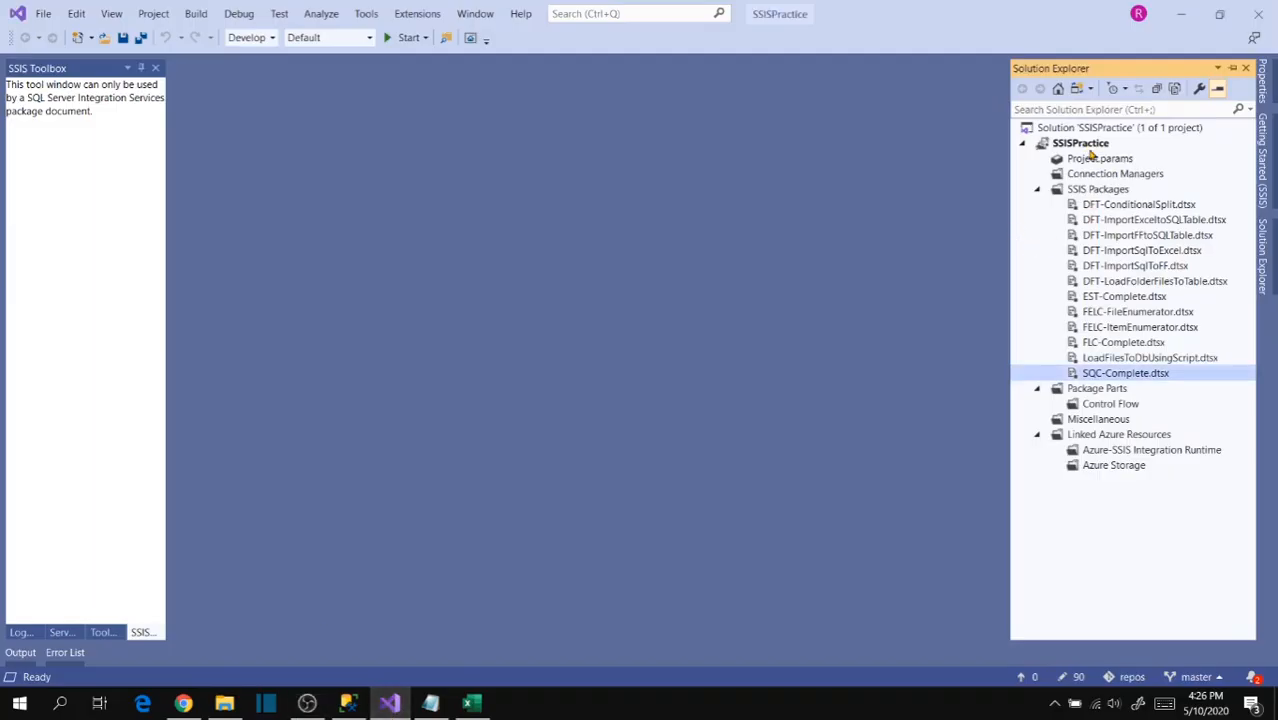
right_click(1096, 190)
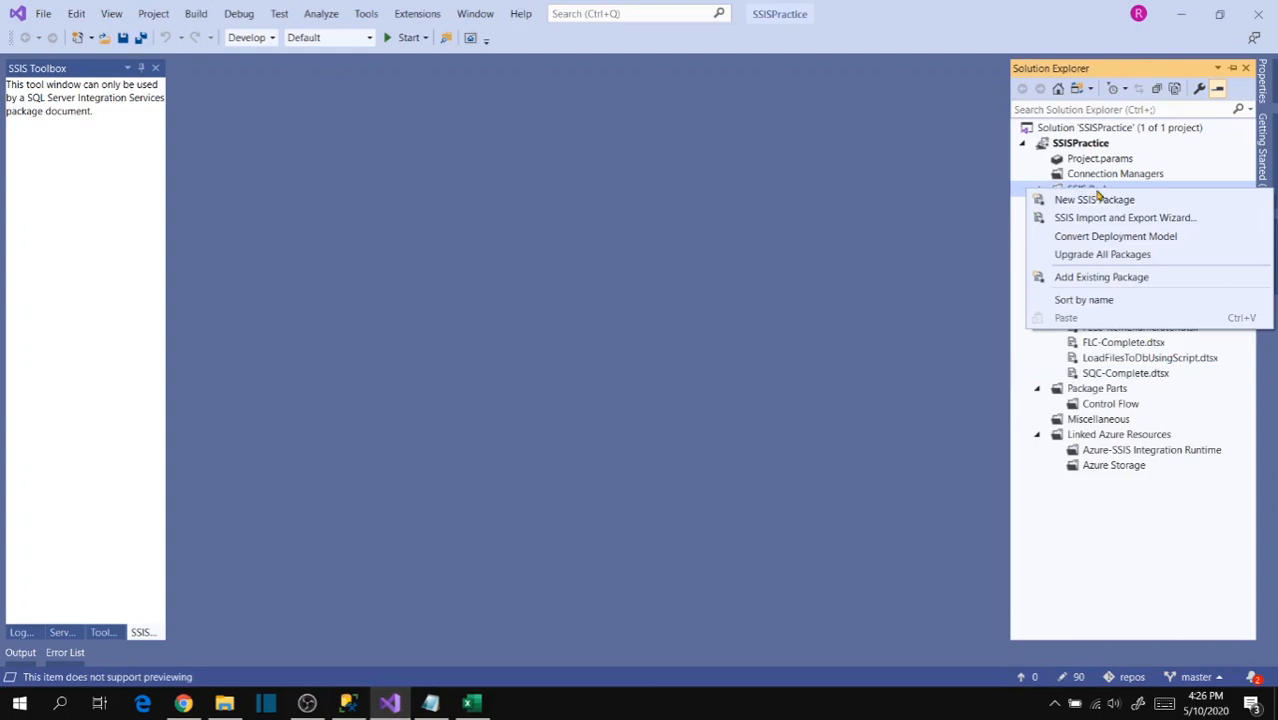
left_click(1094, 200)
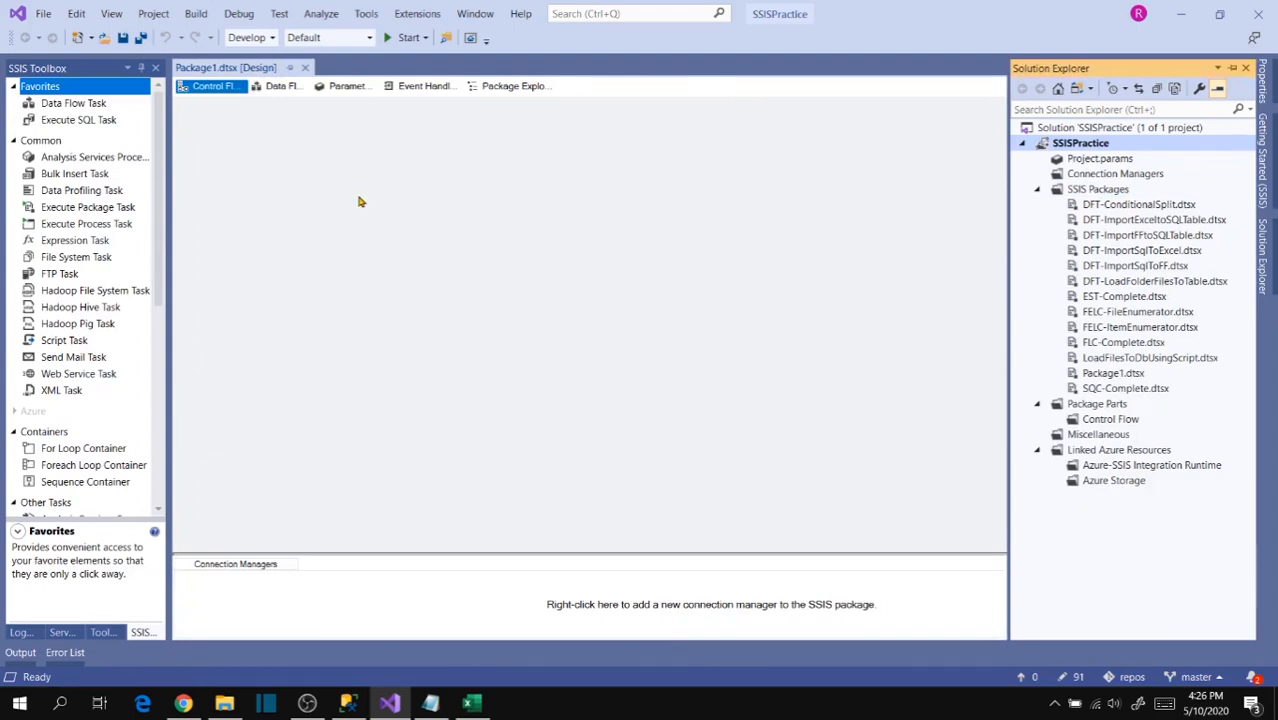
- Add a Data Flow Task to the package's control flow and open it for editing
left_click(333, 214)
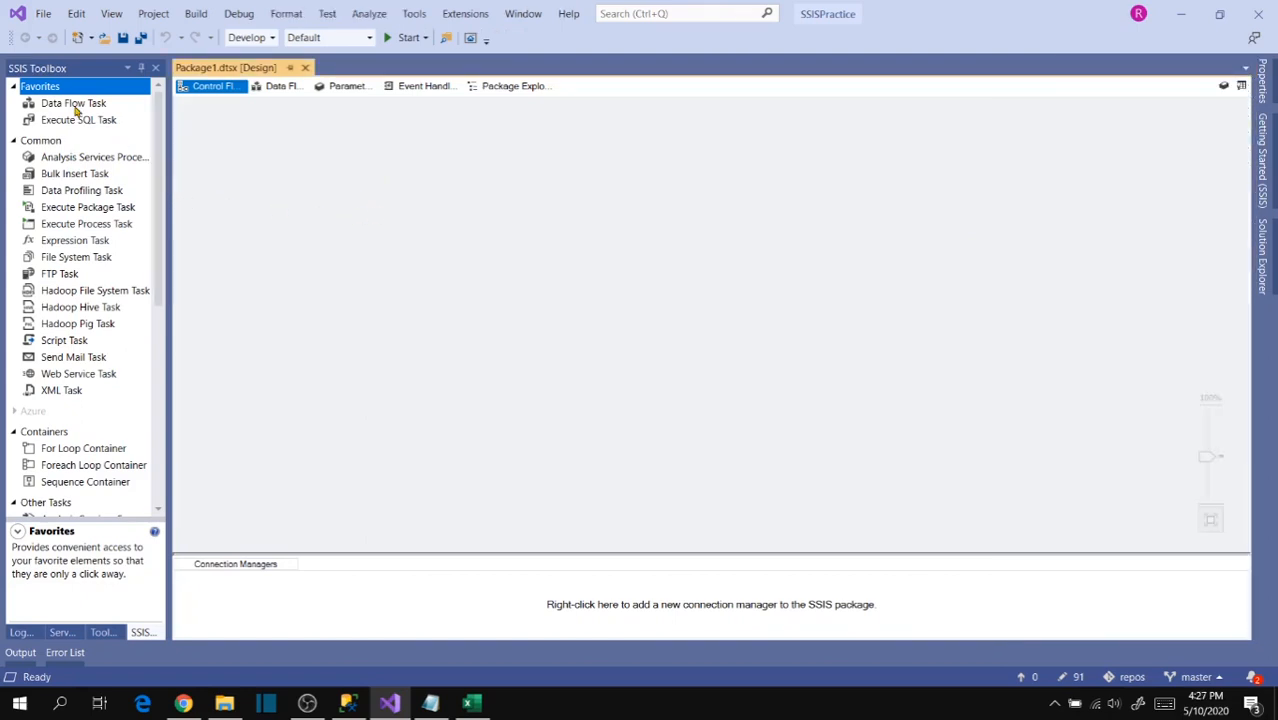
left_click_drag(75, 110, 338, 204)
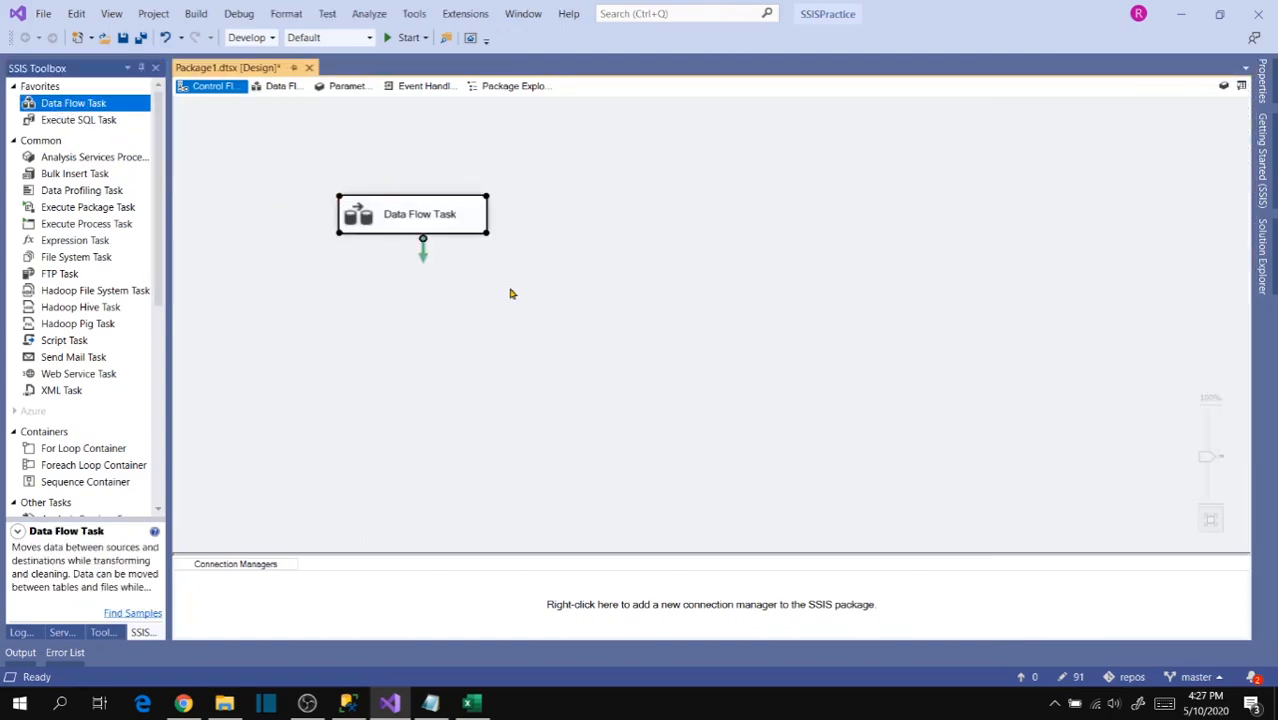
double_click(425, 226)
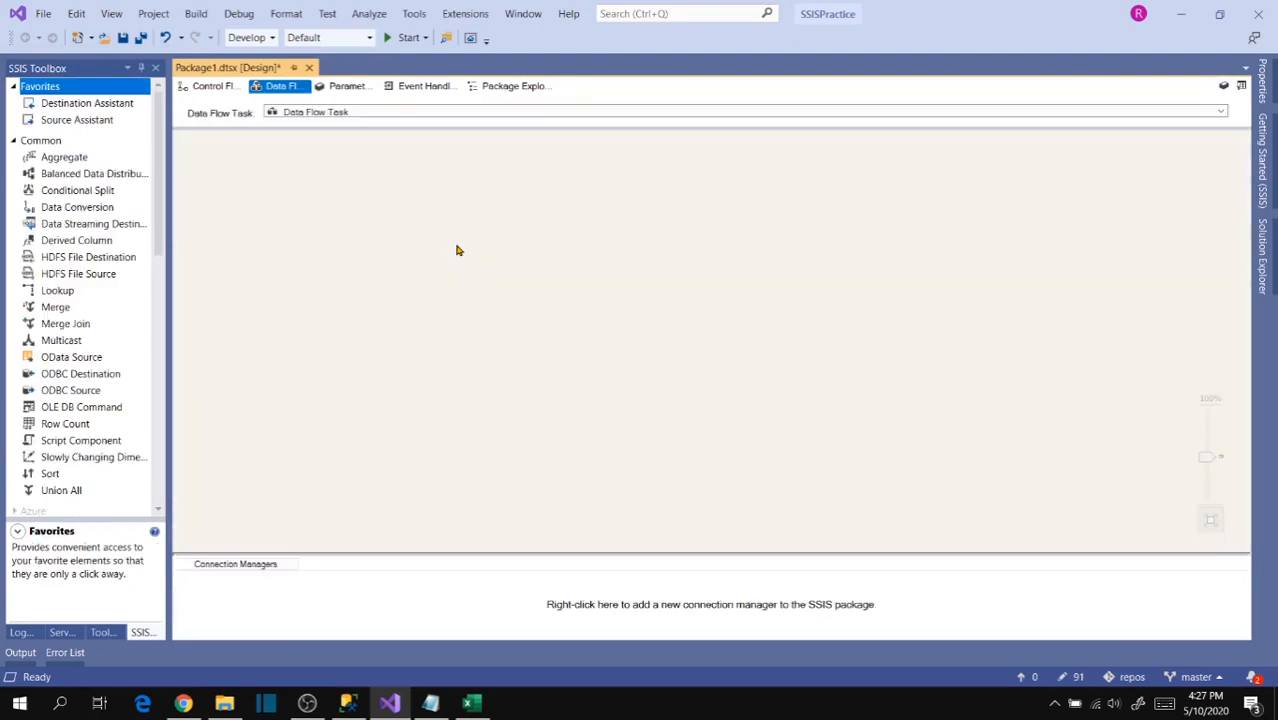
- Place an Excel Source component near the upper part of the data flow
left_click_drag(166, 232, 168, 352)
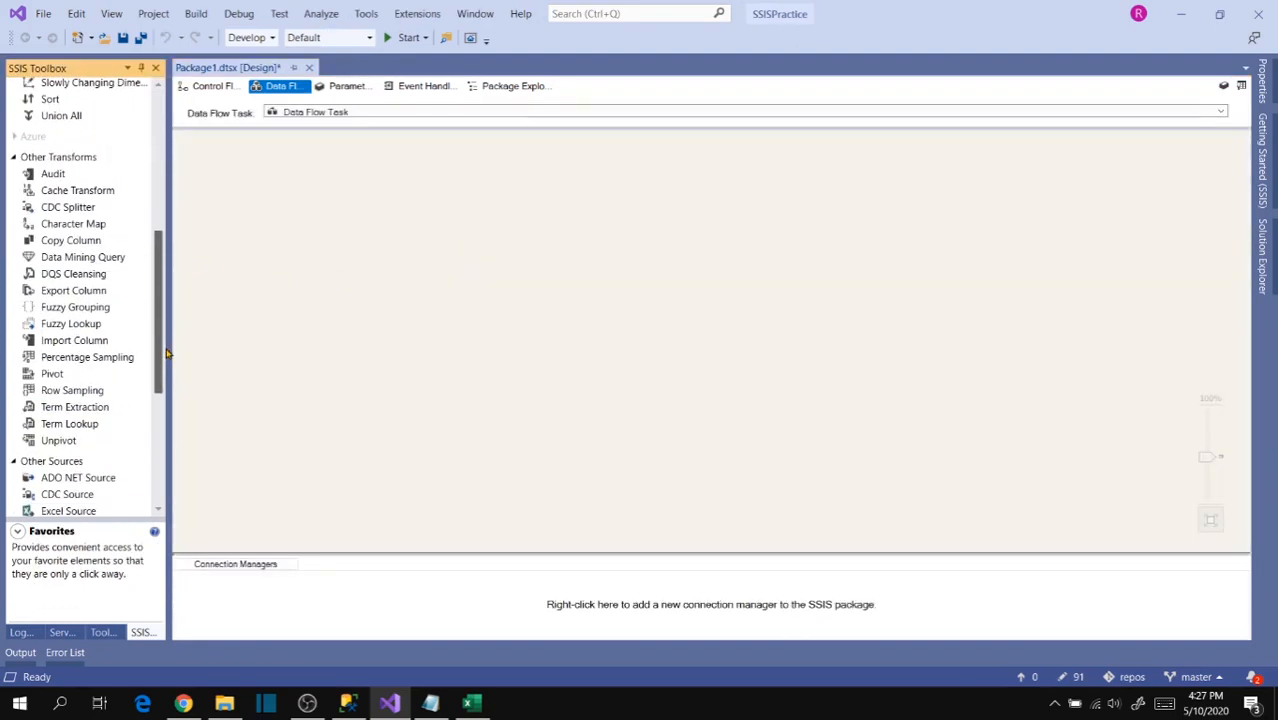
scroll(88, 362, "down", 5)
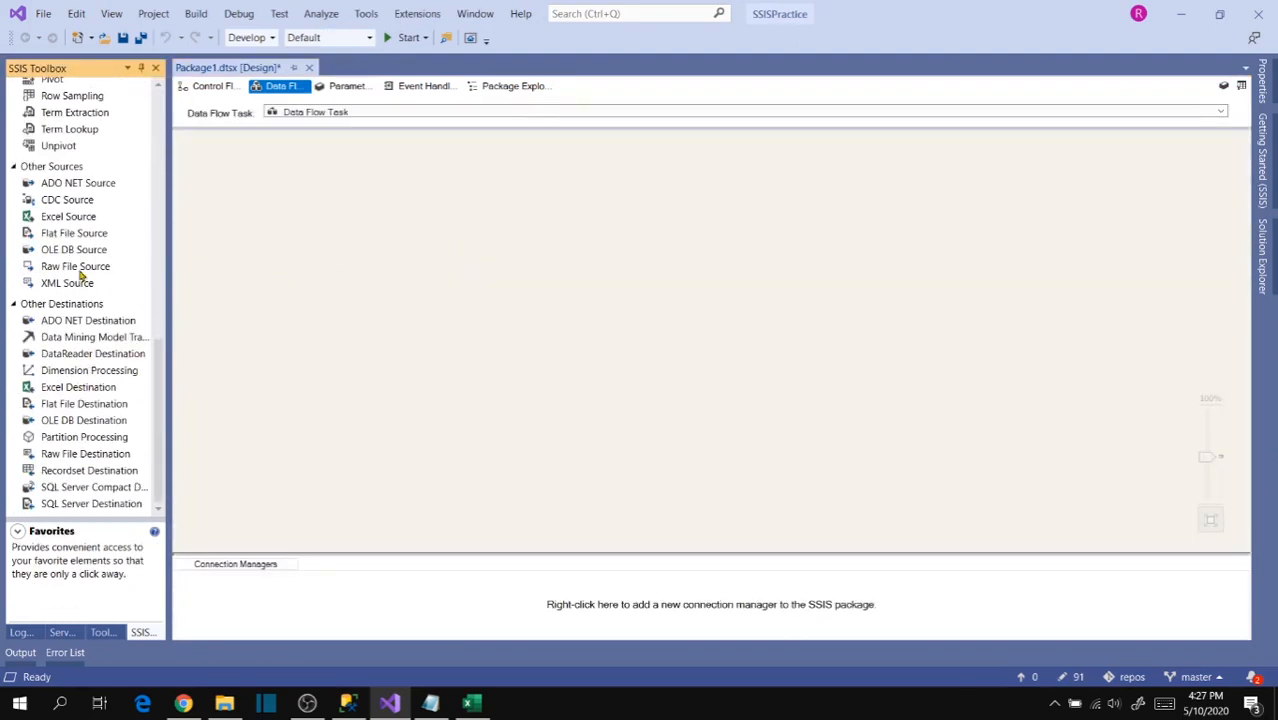
left_click(62, 218)
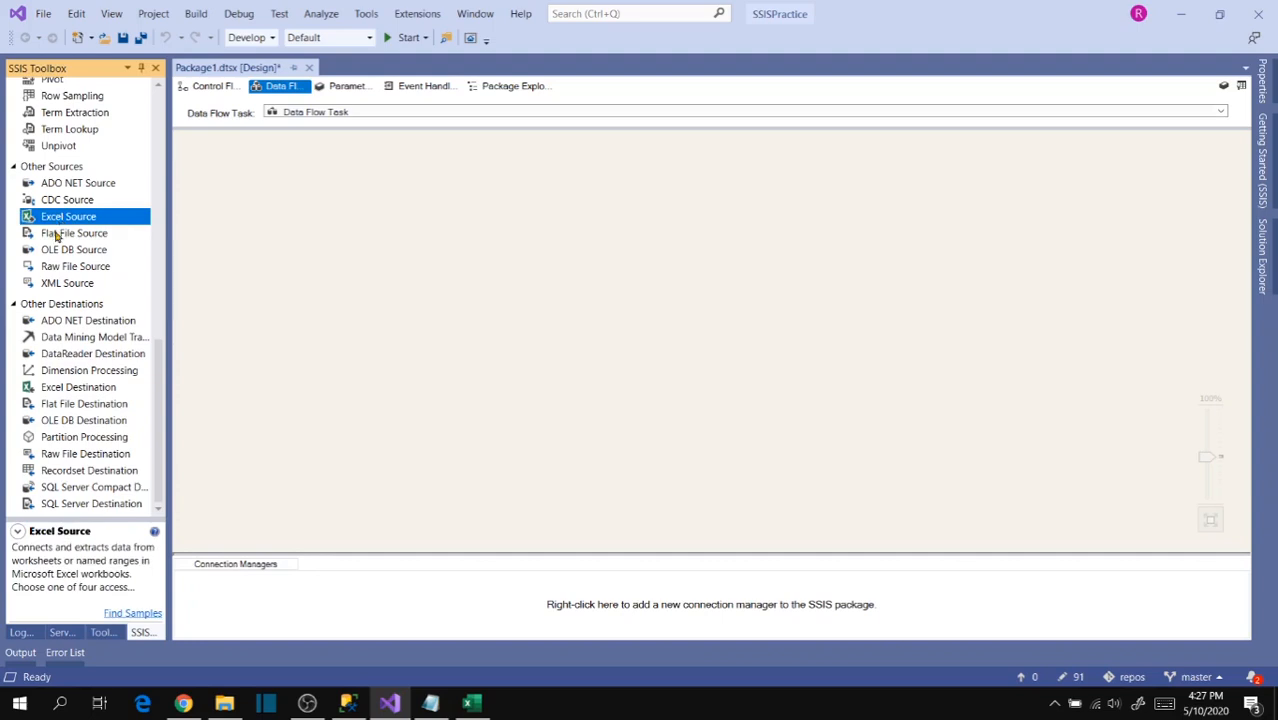
left_click(382, 179)
- Create a new Excel connection manager for the Excel Source pointing to Financial Statement Sample.xlsx
double_click(444, 207)
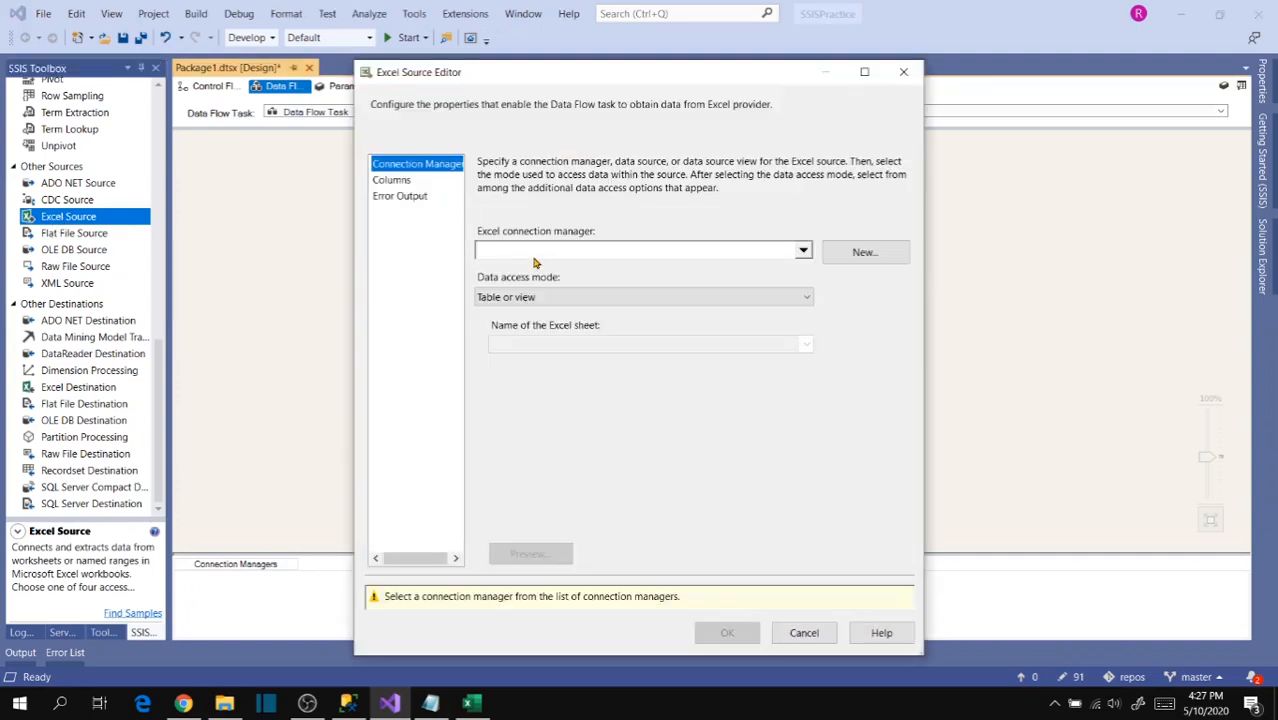
left_click(845, 255)
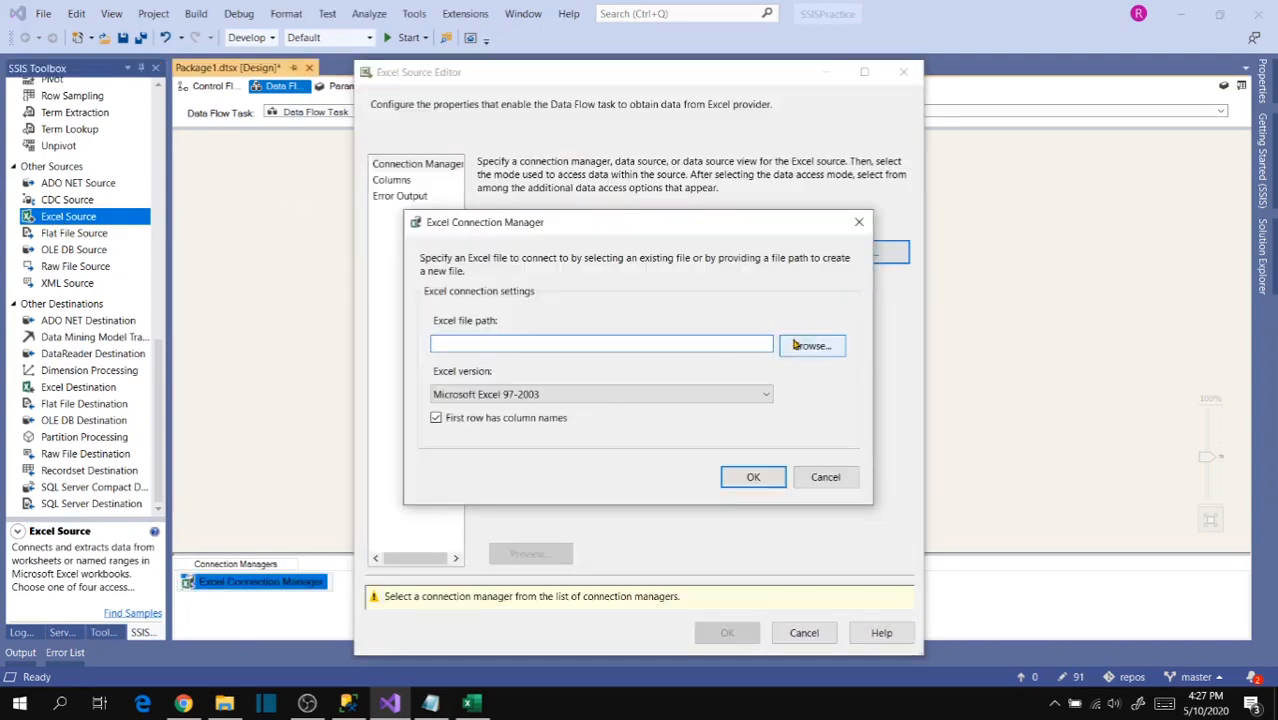
left_click(810, 350)
left_click(853, 360)
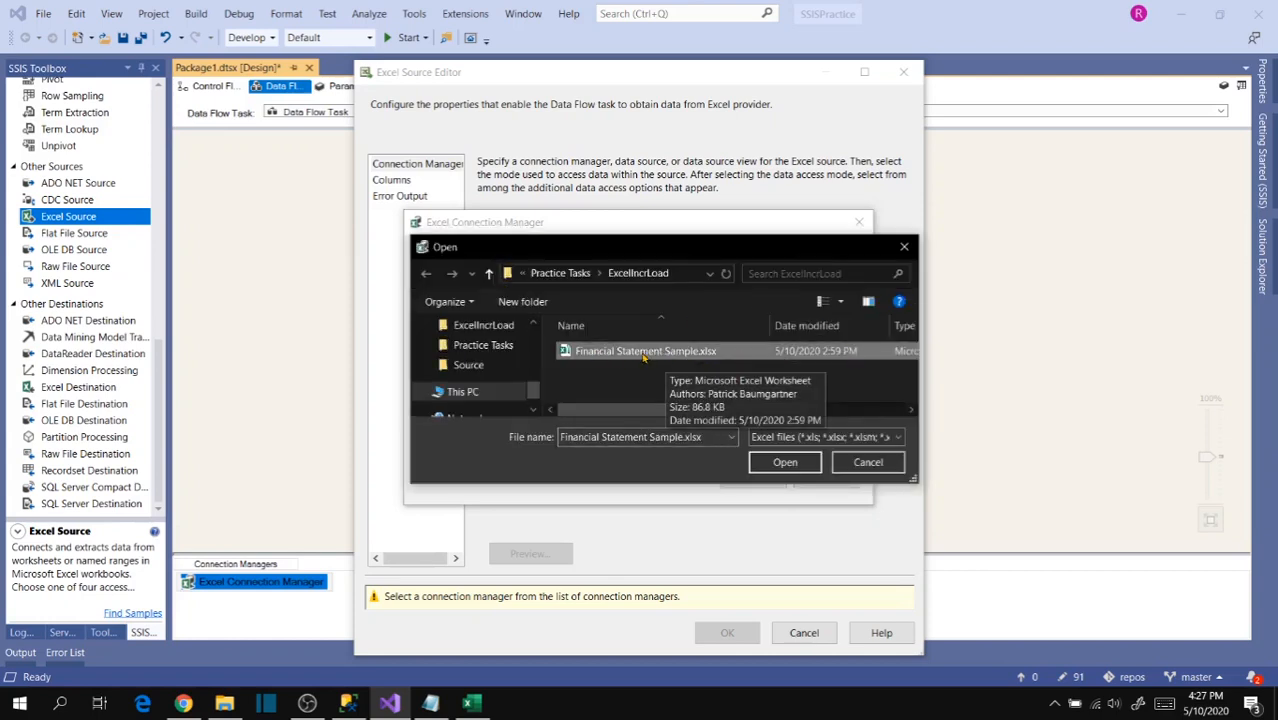
left_click(783, 461)
left_click(754, 477)
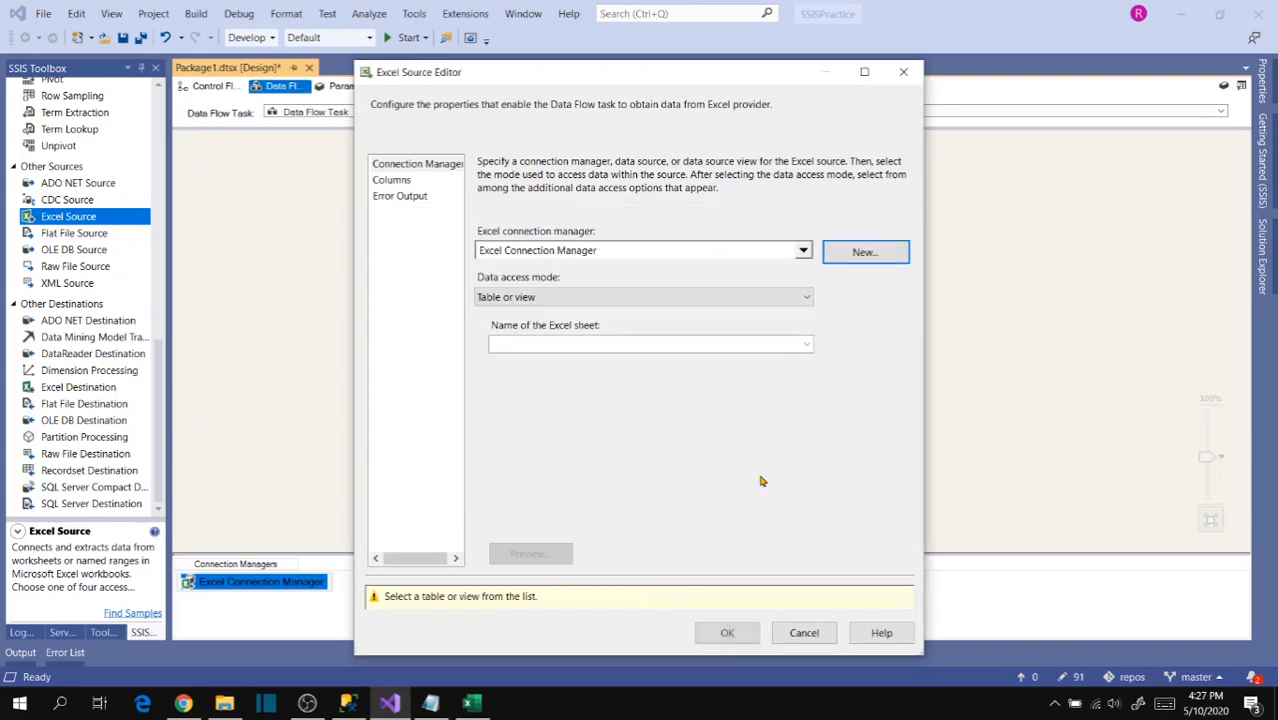
- Set the Excel Source to read Sheet1$ with all of its columns and accept the configuration
left_click(806, 345)
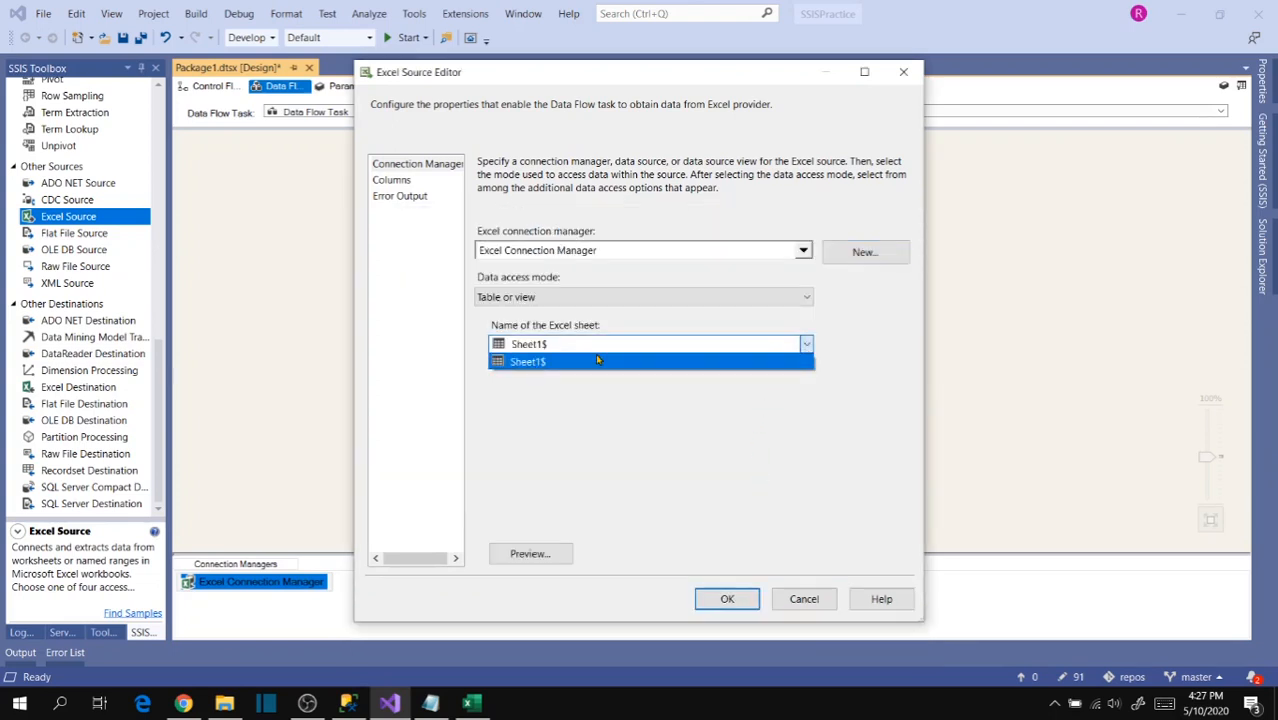
left_click(572, 362)
left_click(390, 181)
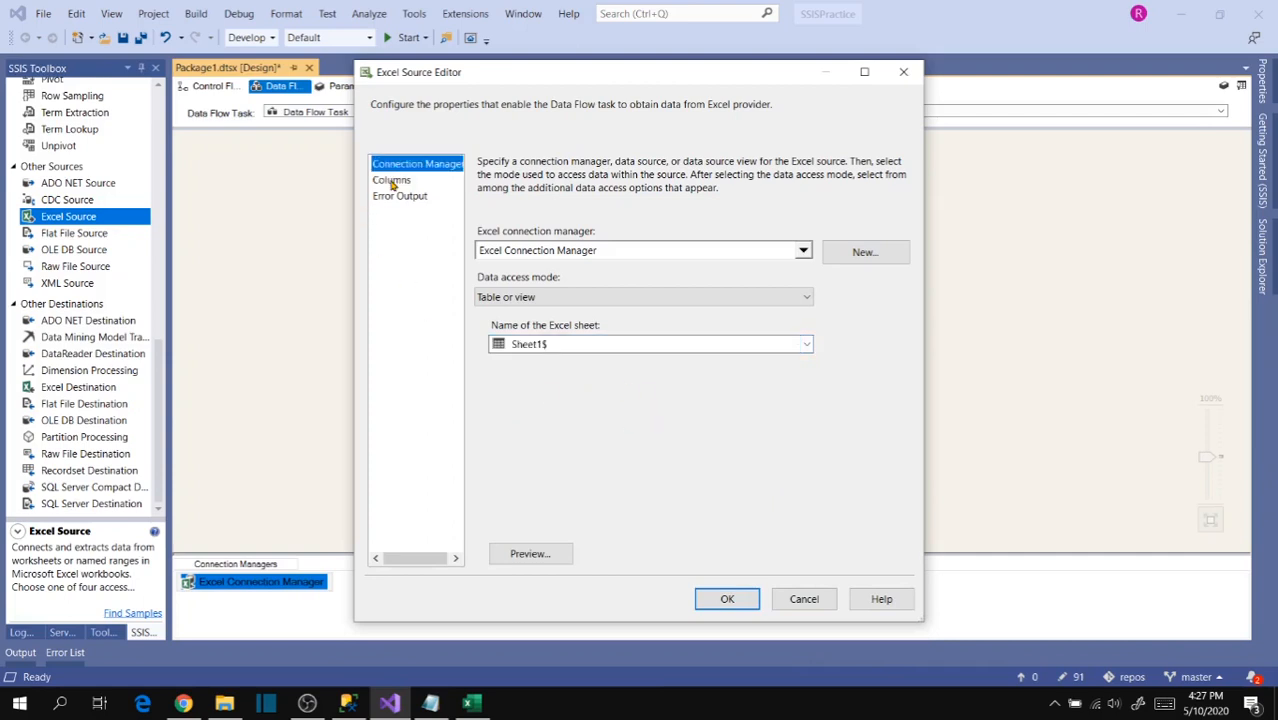
left_click(727, 603)
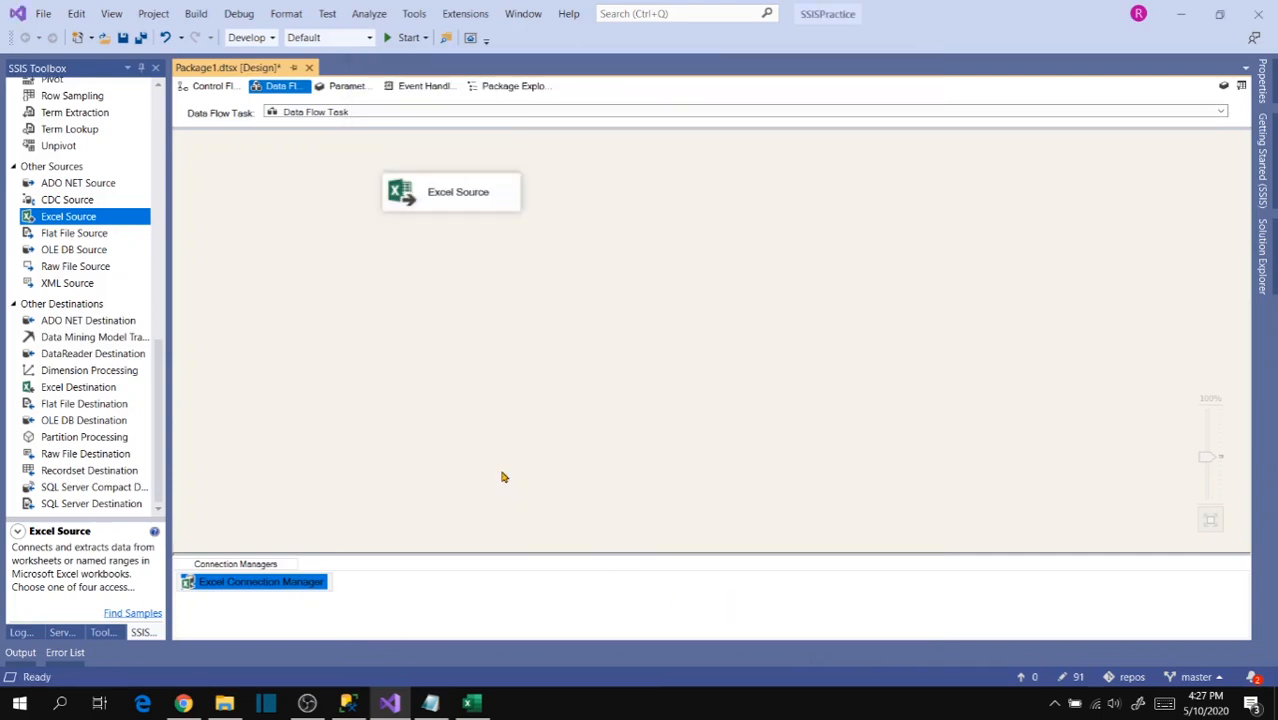
- Add a Slowly Changing Dimension transformation and position it just below the Excel Source
left_click_drag(160, 400, 160, 182)
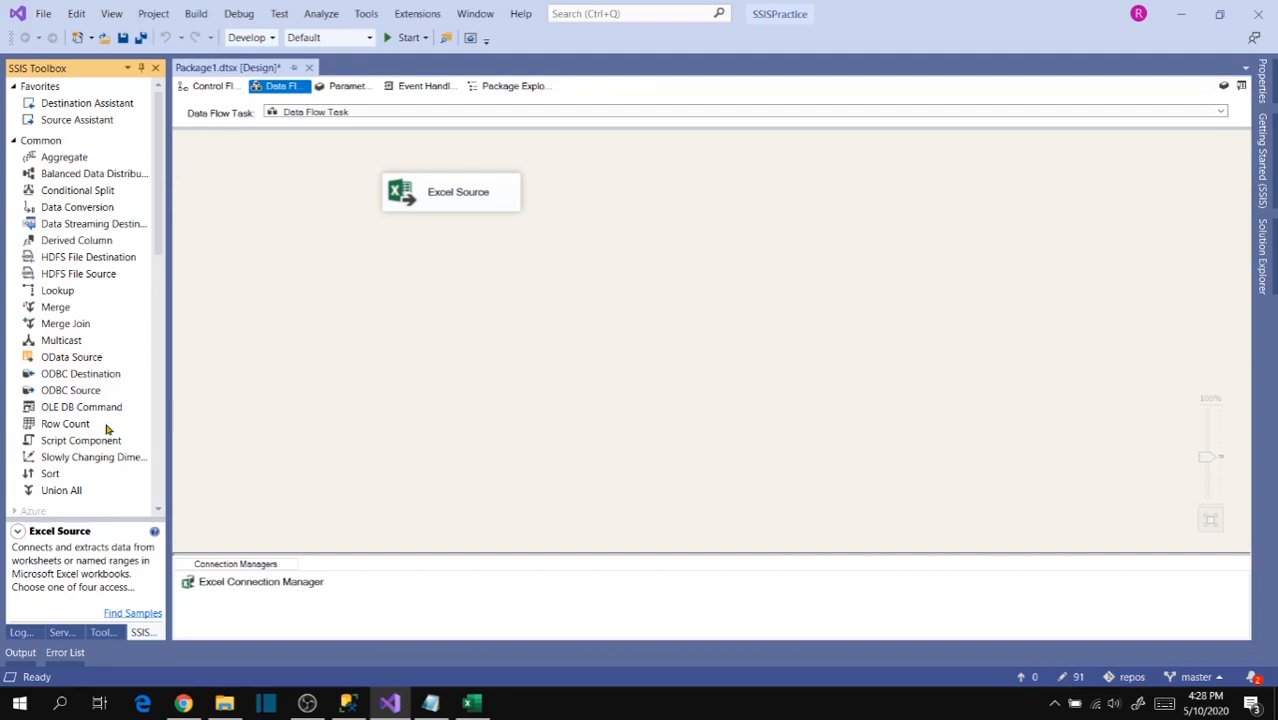
left_click(107, 458)
left_click(74, 292)
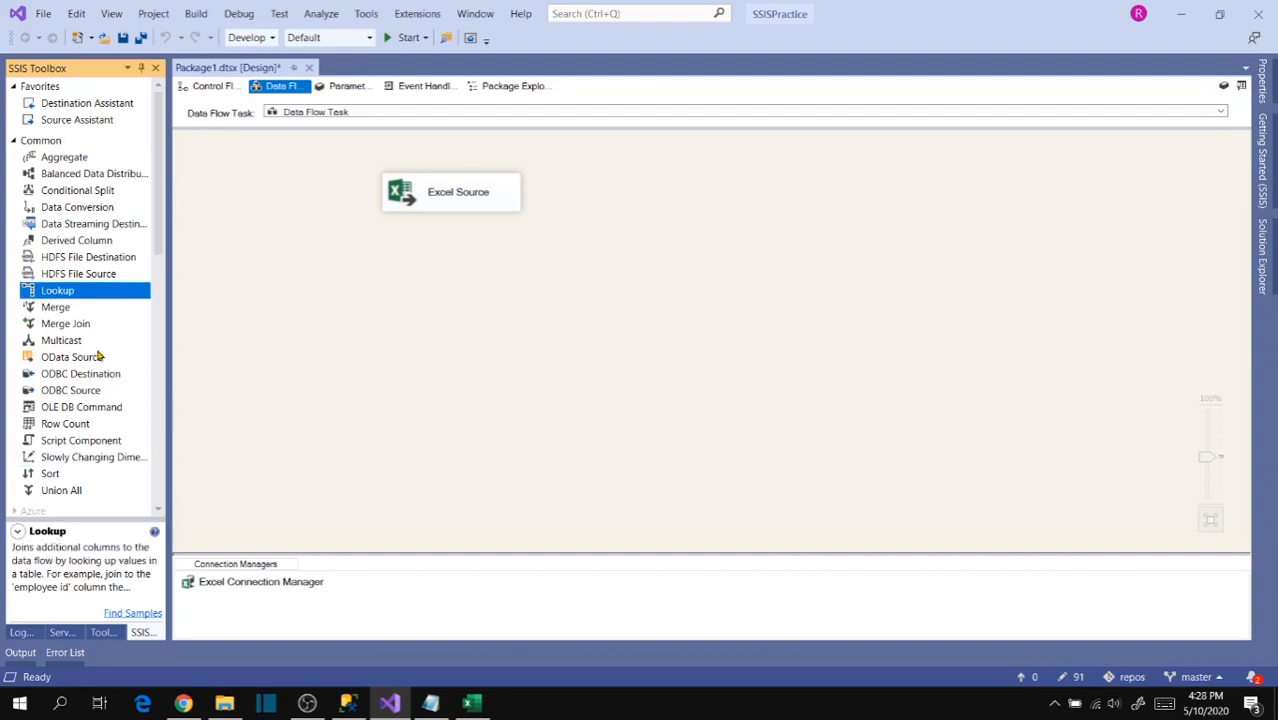
left_click(84, 462)
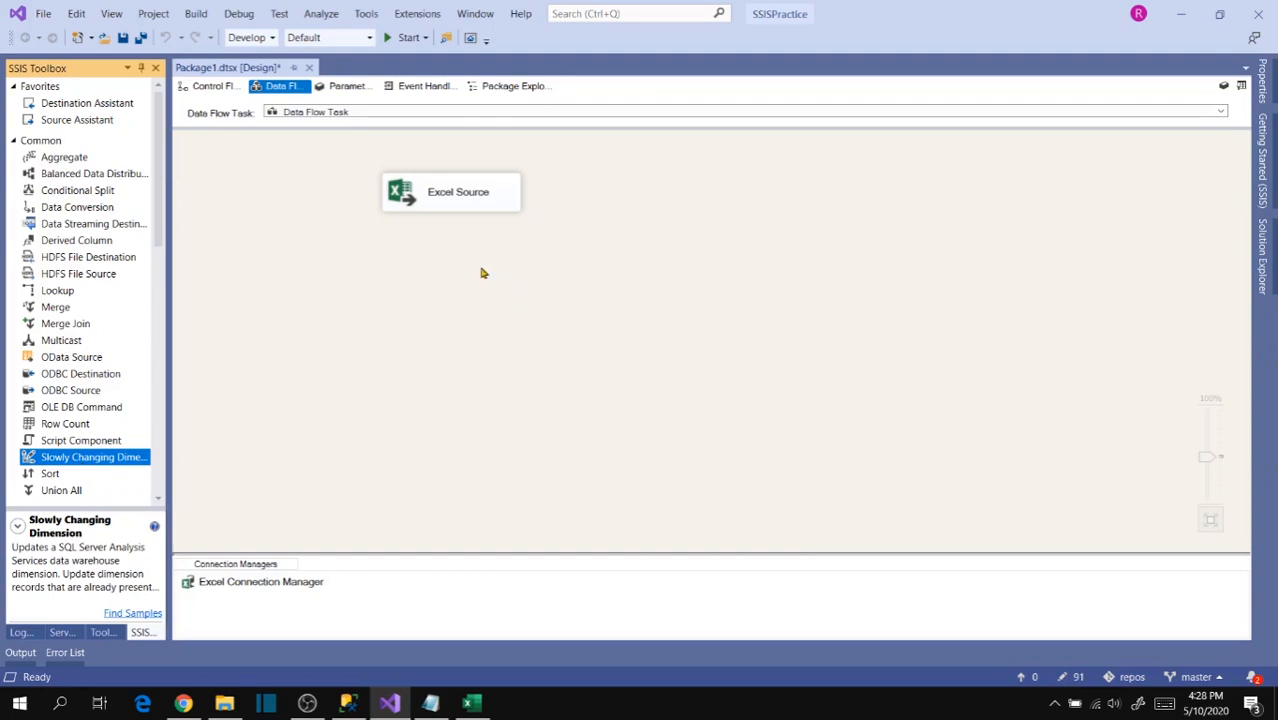
left_click_drag(71, 462, 436, 289)
left_click_drag(501, 316, 426, 290)
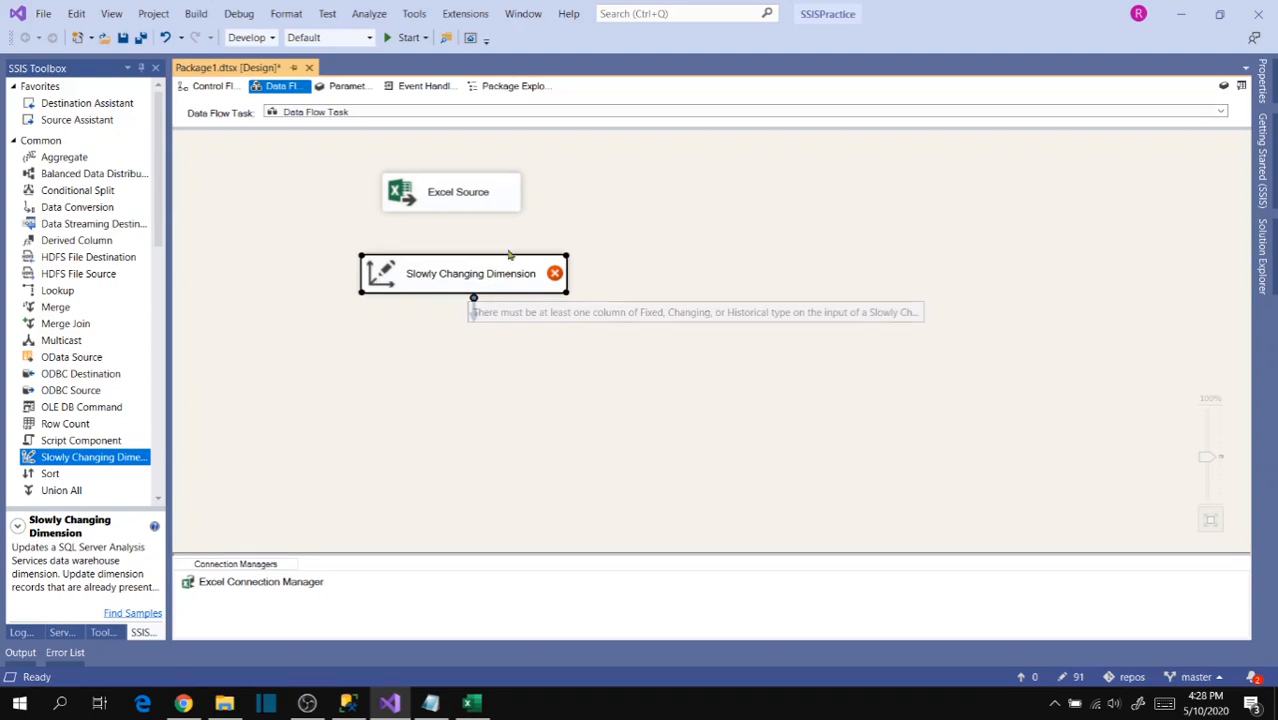
- Open the Excel Source's advanced editor and expand the output columns of Excel Source Output
left_click(441, 192)
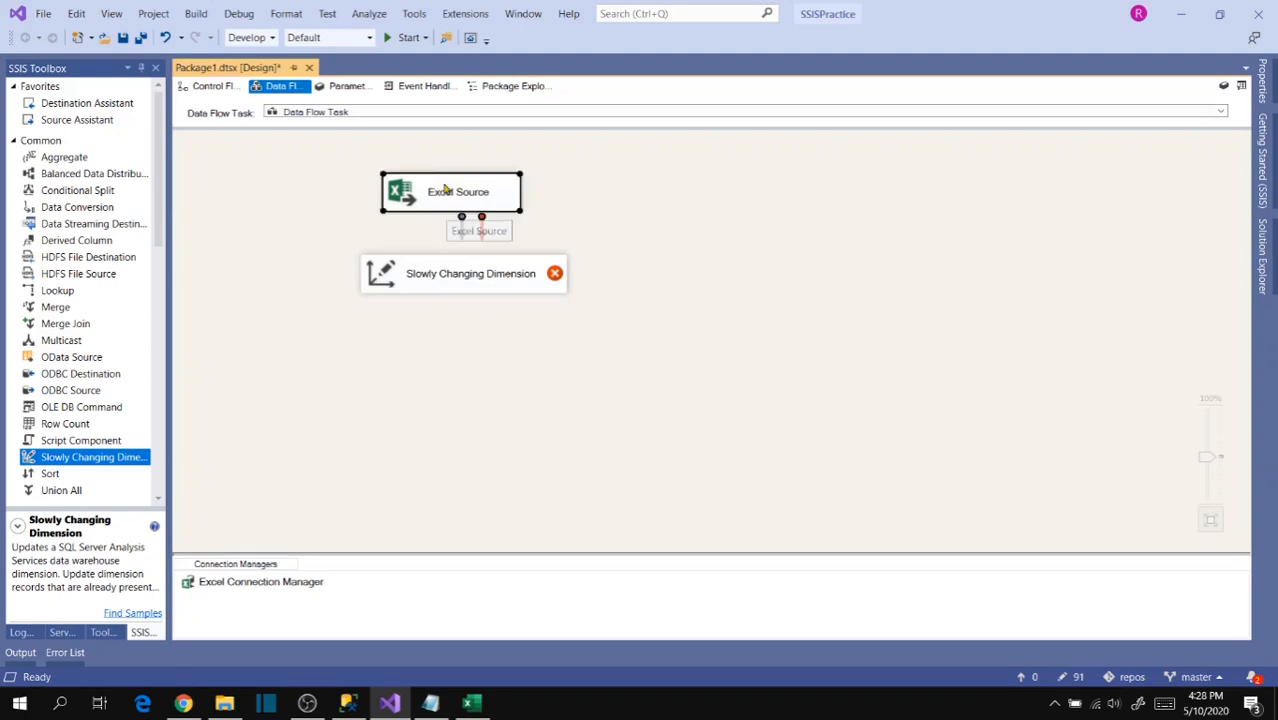
right_click(436, 187)
left_click(518, 208)
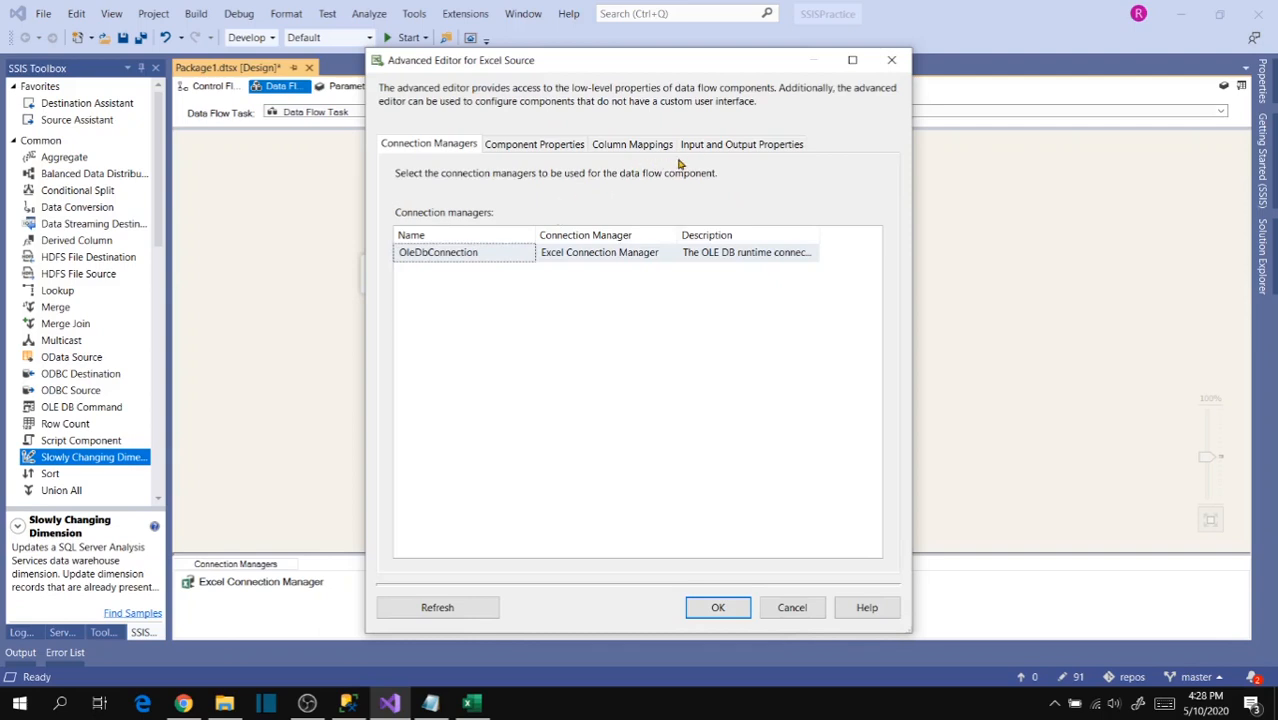
left_click(705, 148)
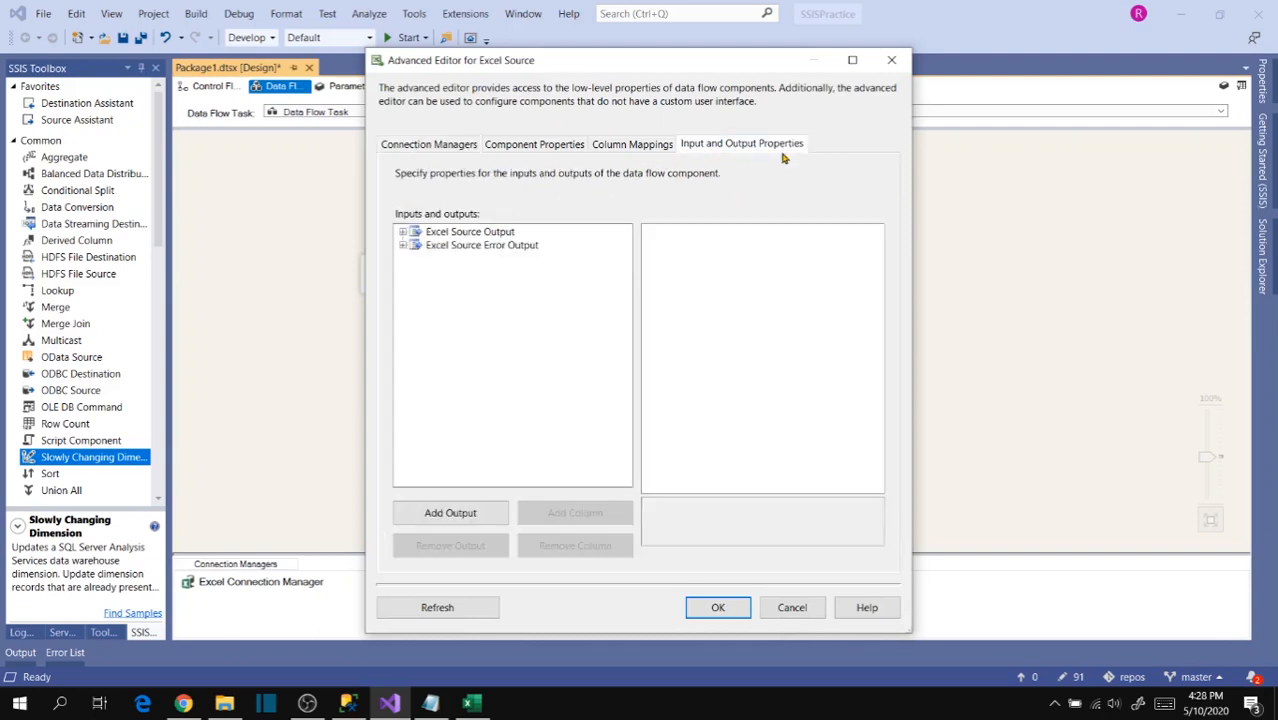
left_click(402, 231)
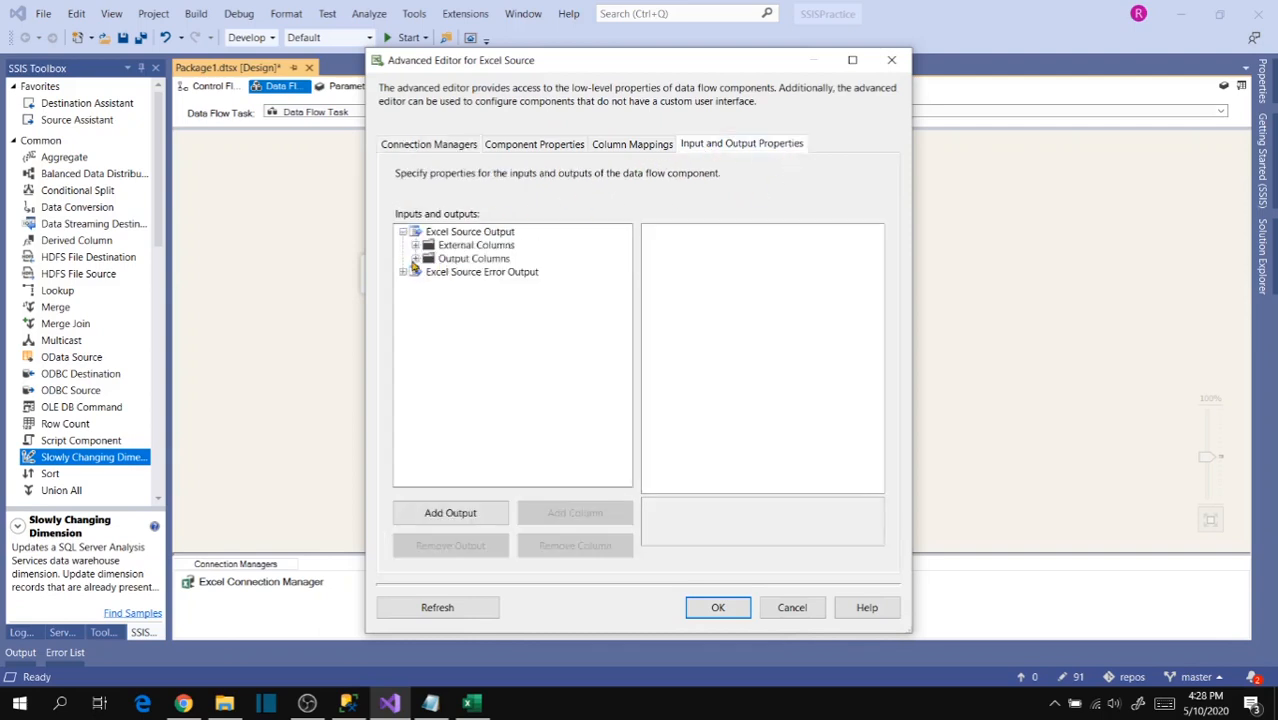
left_click(414, 258)
- Set the data type of the Id output column to eight-byte signed integer [DT_I8]
left_click(455, 259)
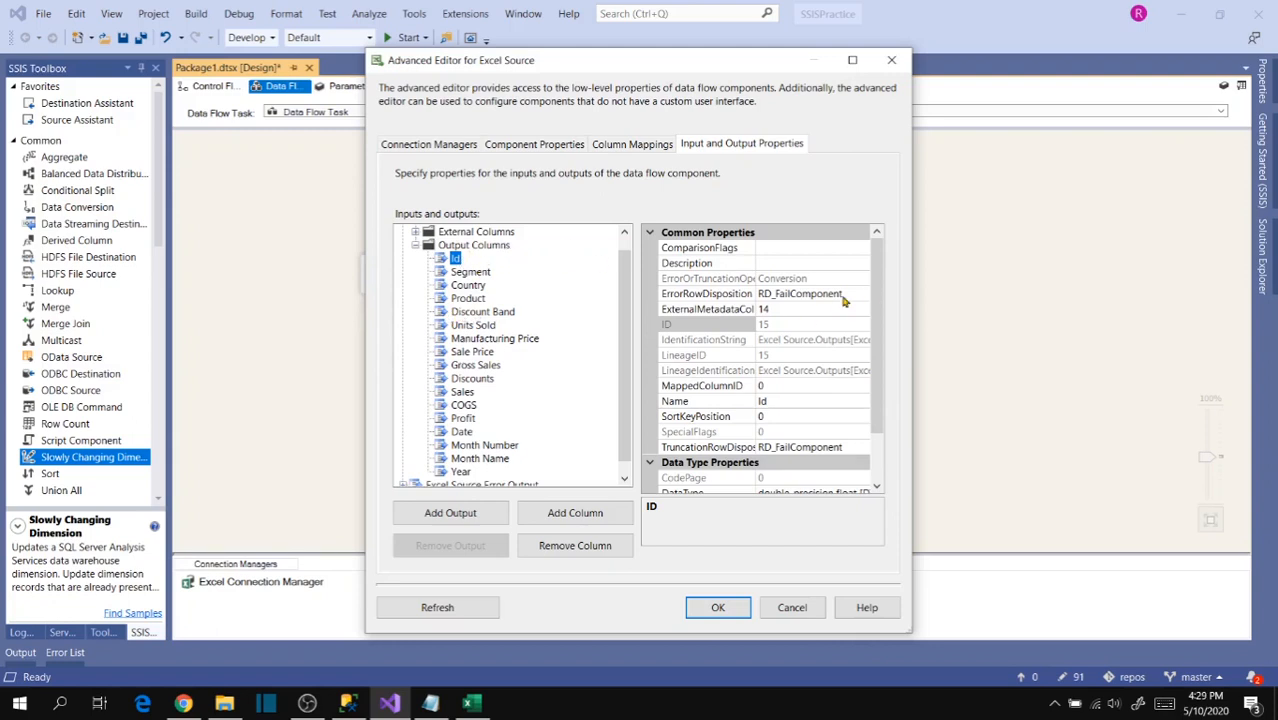
scroll(875, 320, "down", 2)
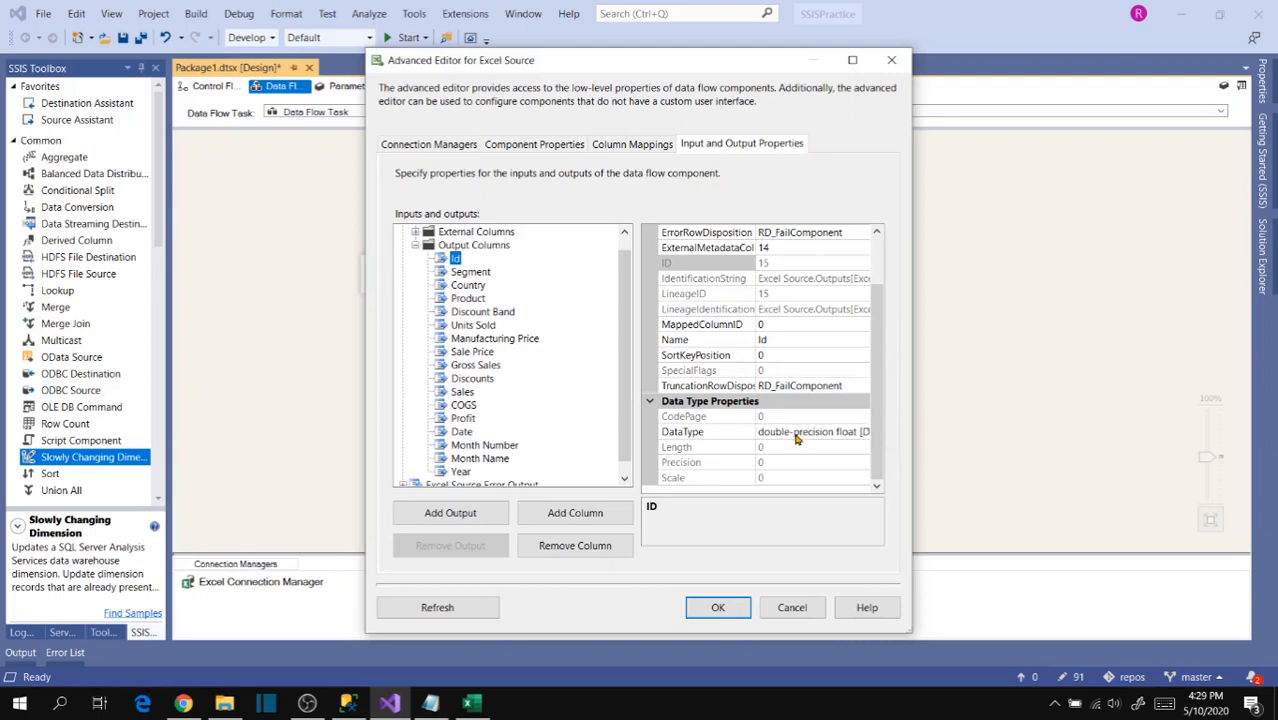
left_click(800, 436)
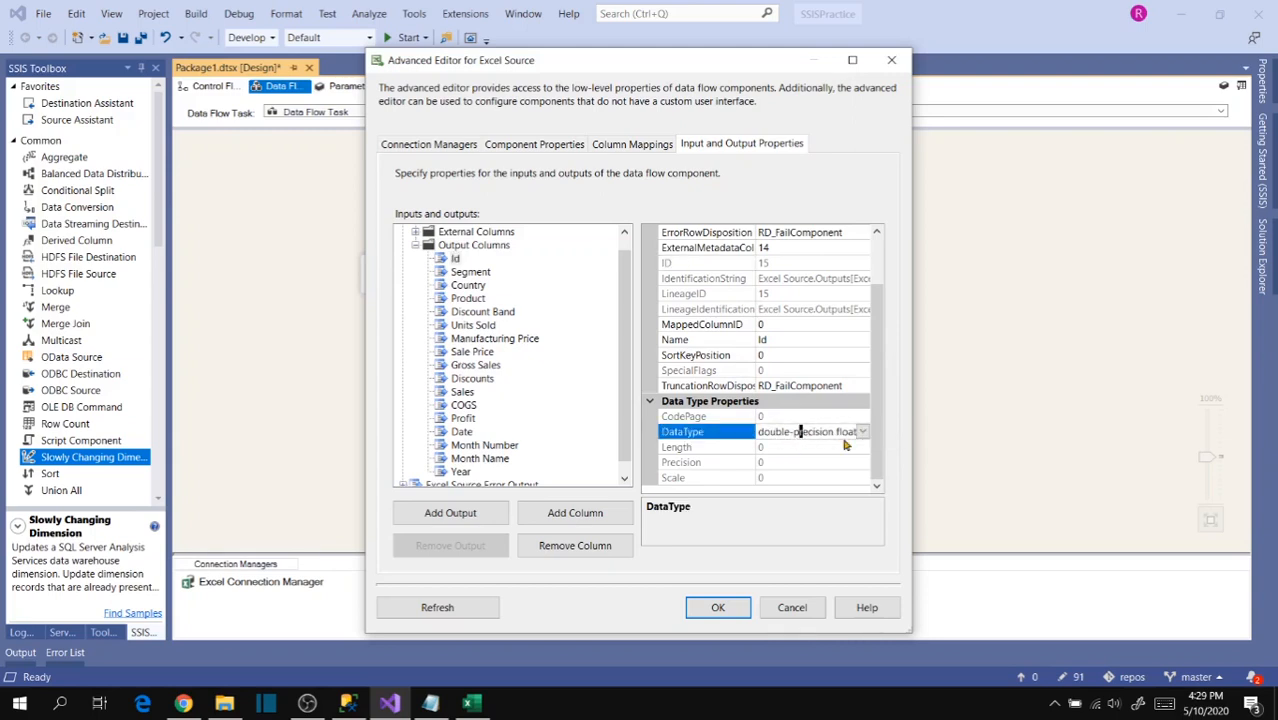
left_click(862, 432)
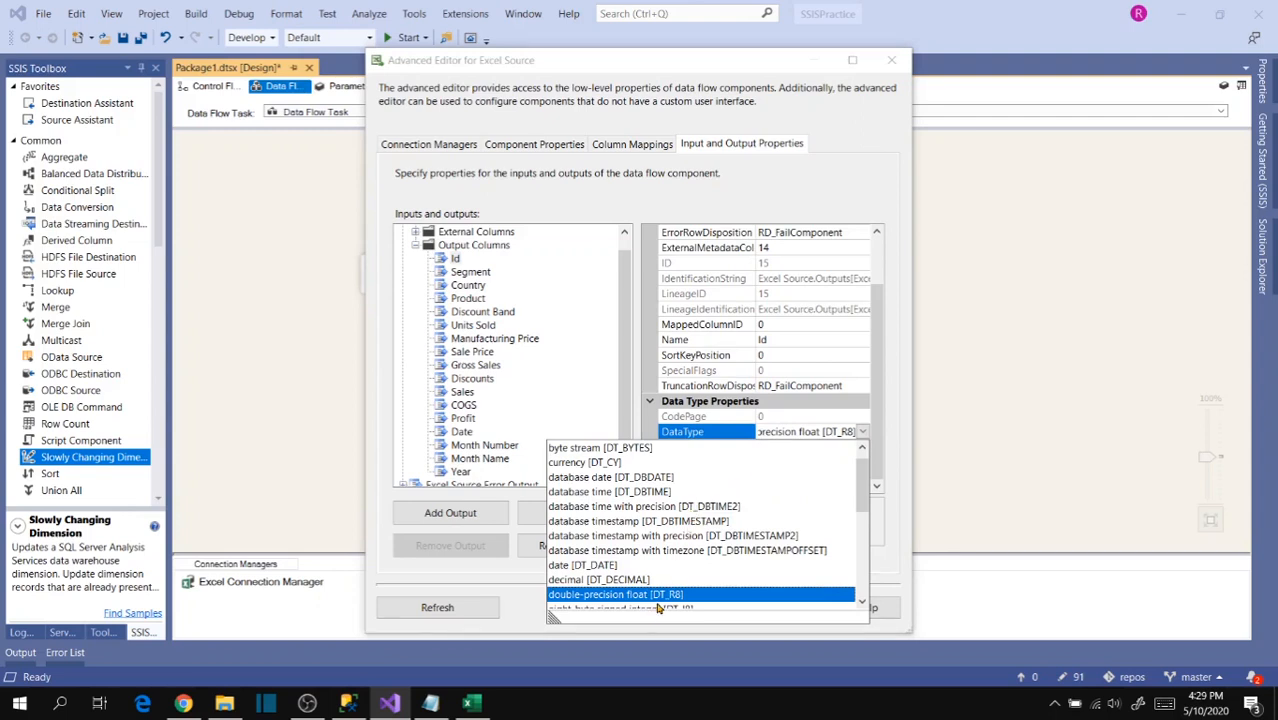
scroll(686, 600, "up", 1)
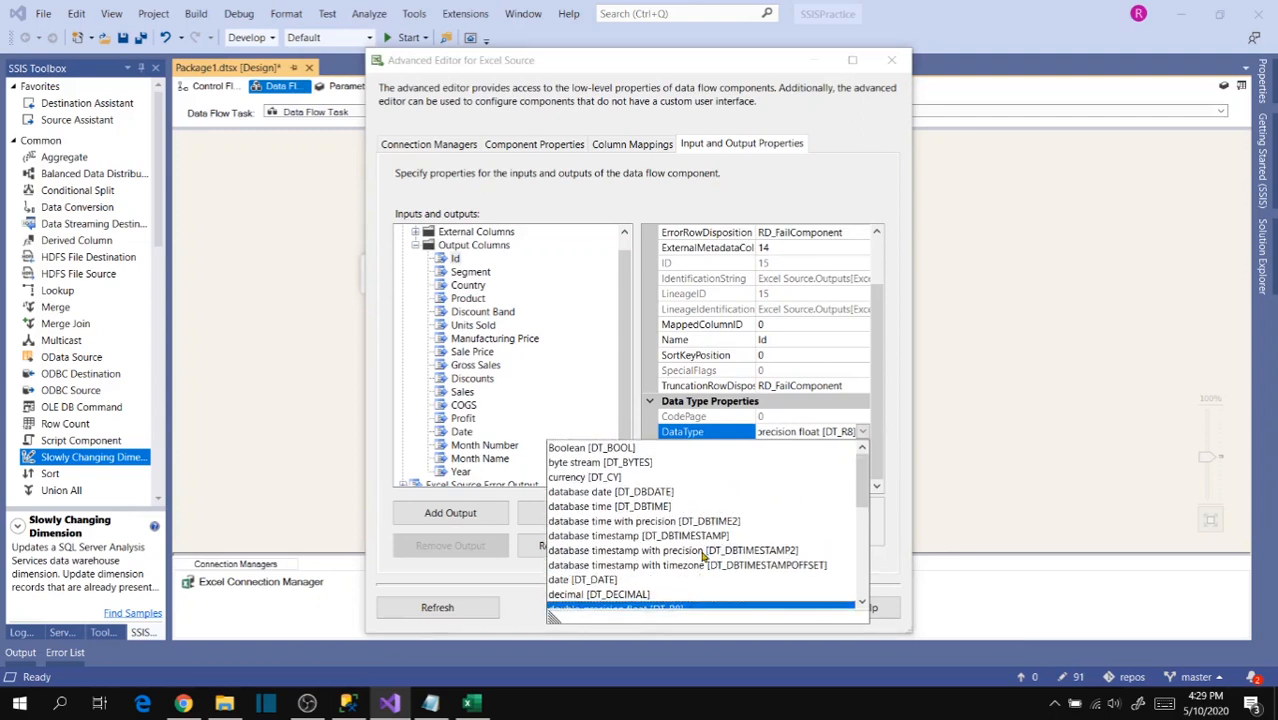
scroll(700, 556, "down", 4)
scroll(697, 554, "down", 1)
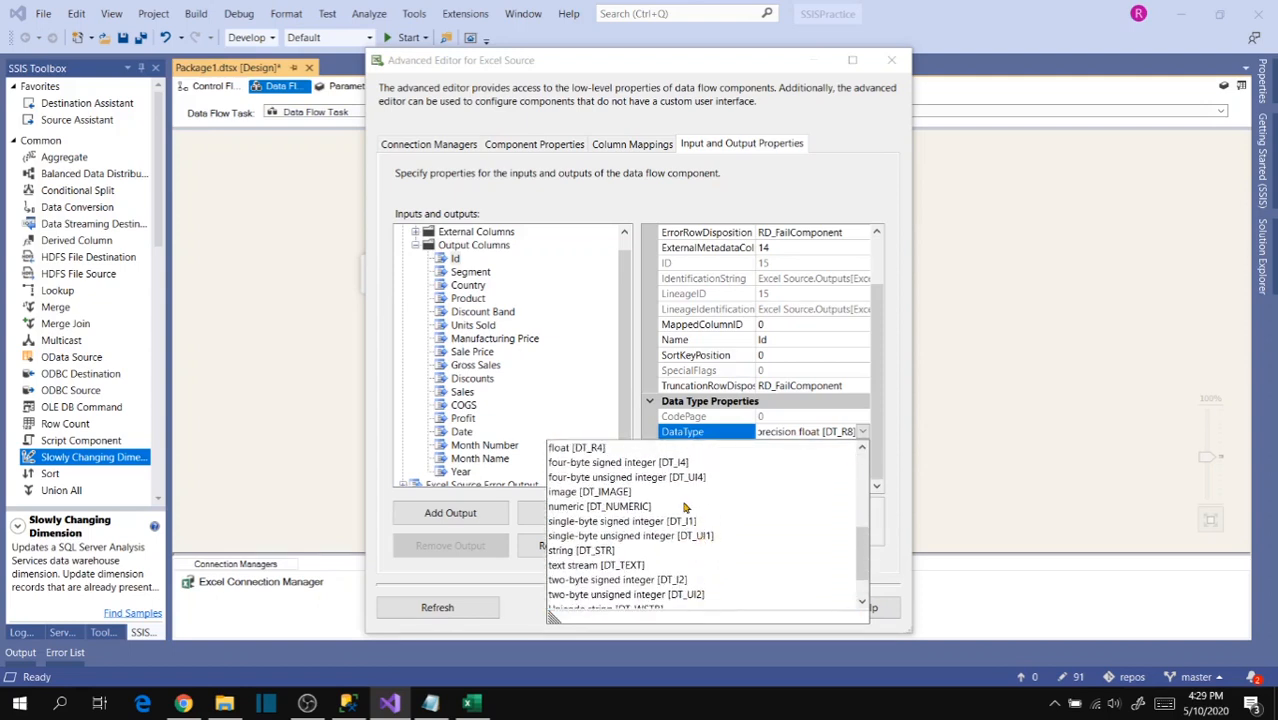
scroll(627, 497, "up", 1)
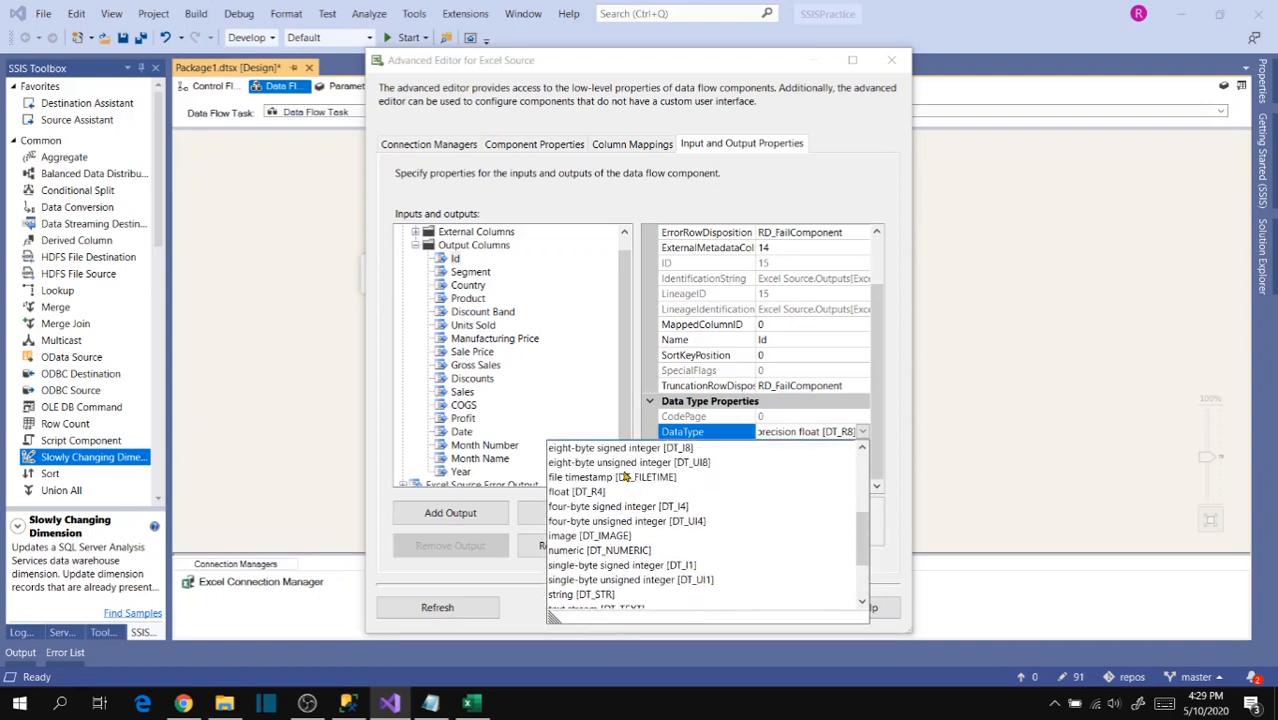
left_click(638, 448)
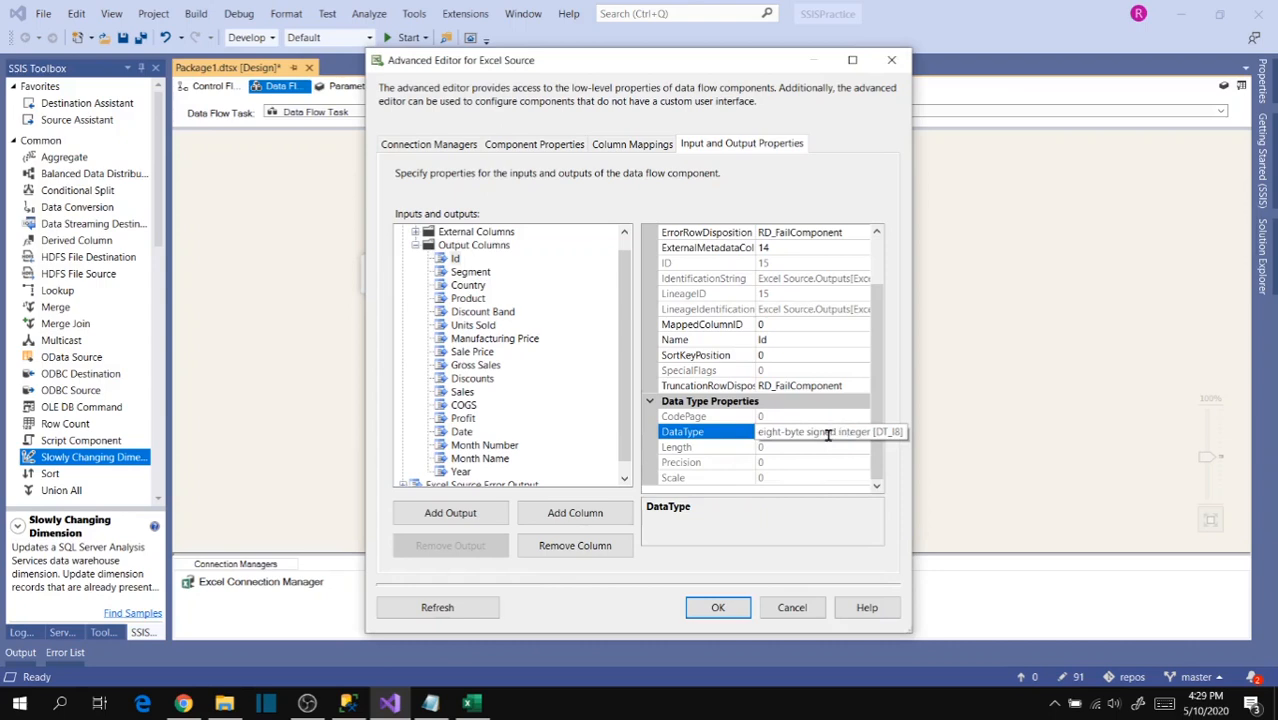
- Review the data types of the output columns from Segment through Profit
left_click(470, 272)
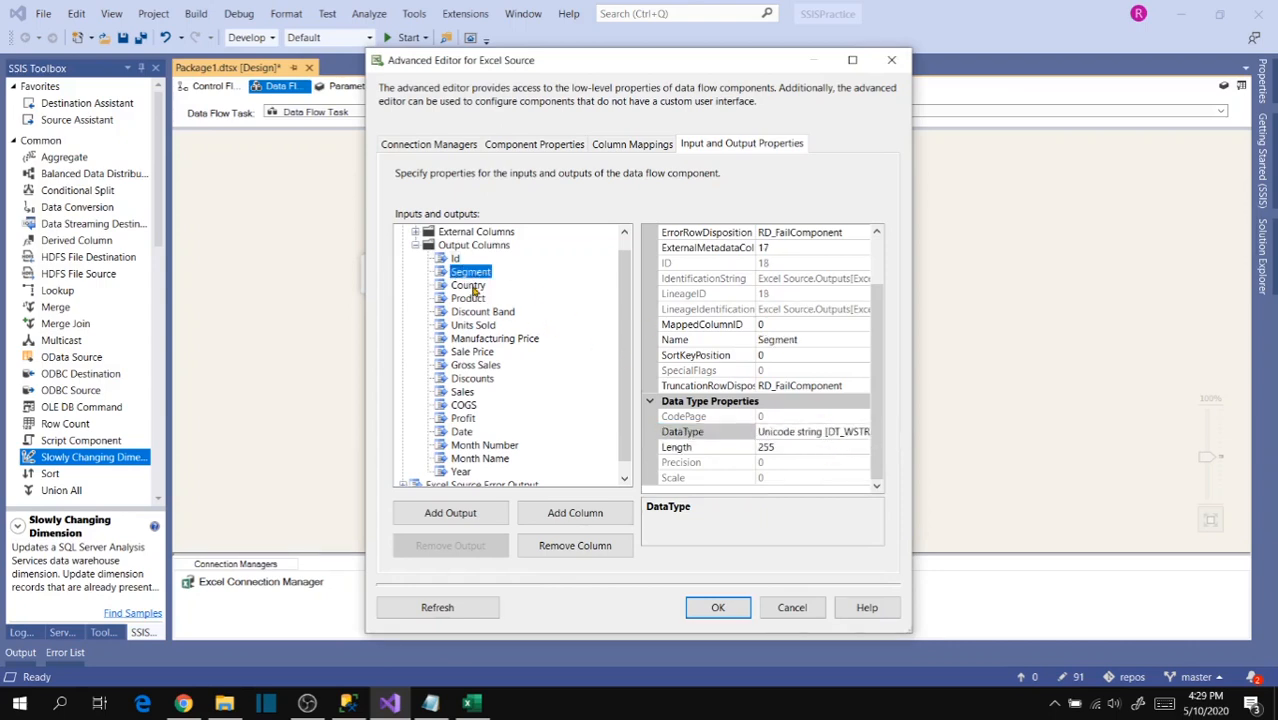
left_click(470, 286)
left_click(470, 299)
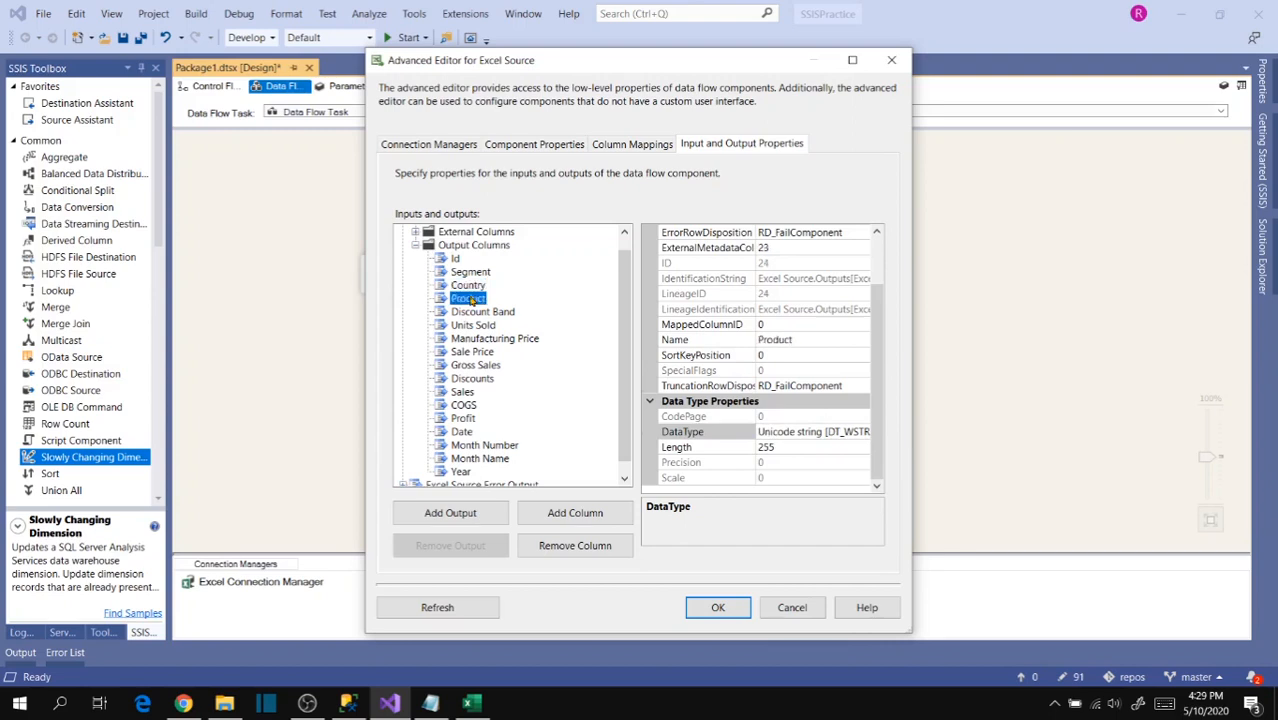
key("Down")
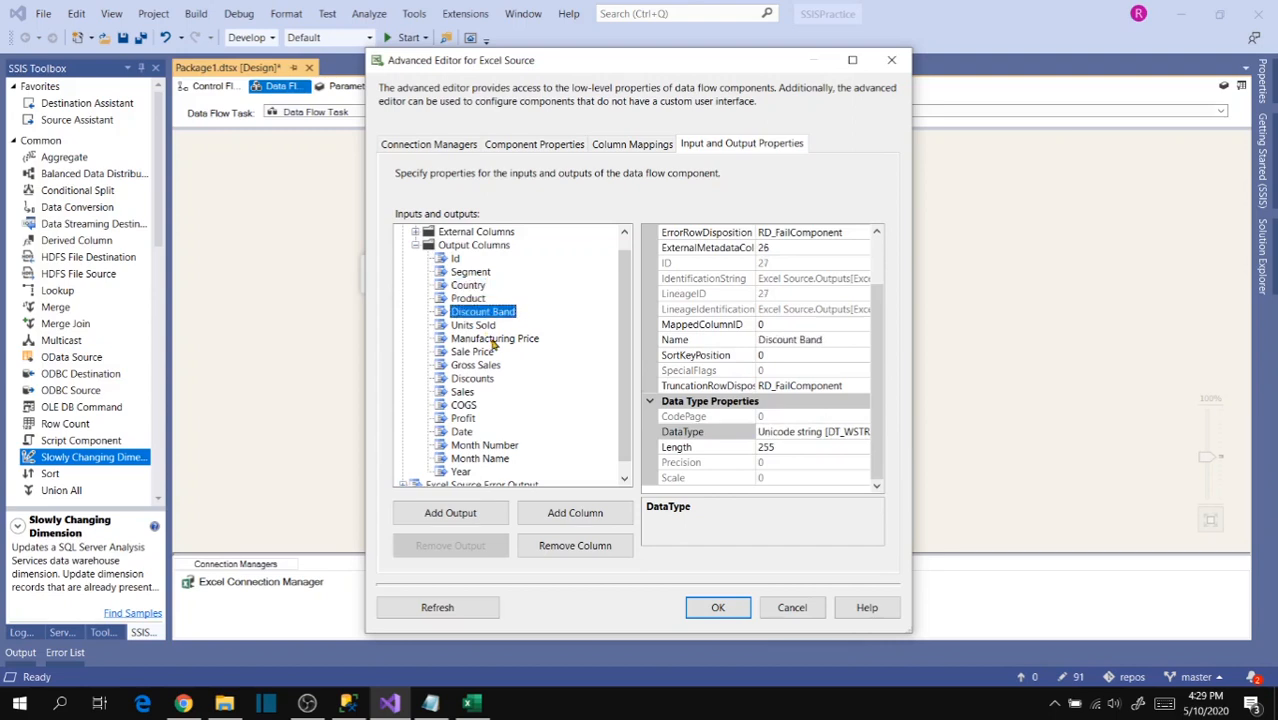
key("Down")
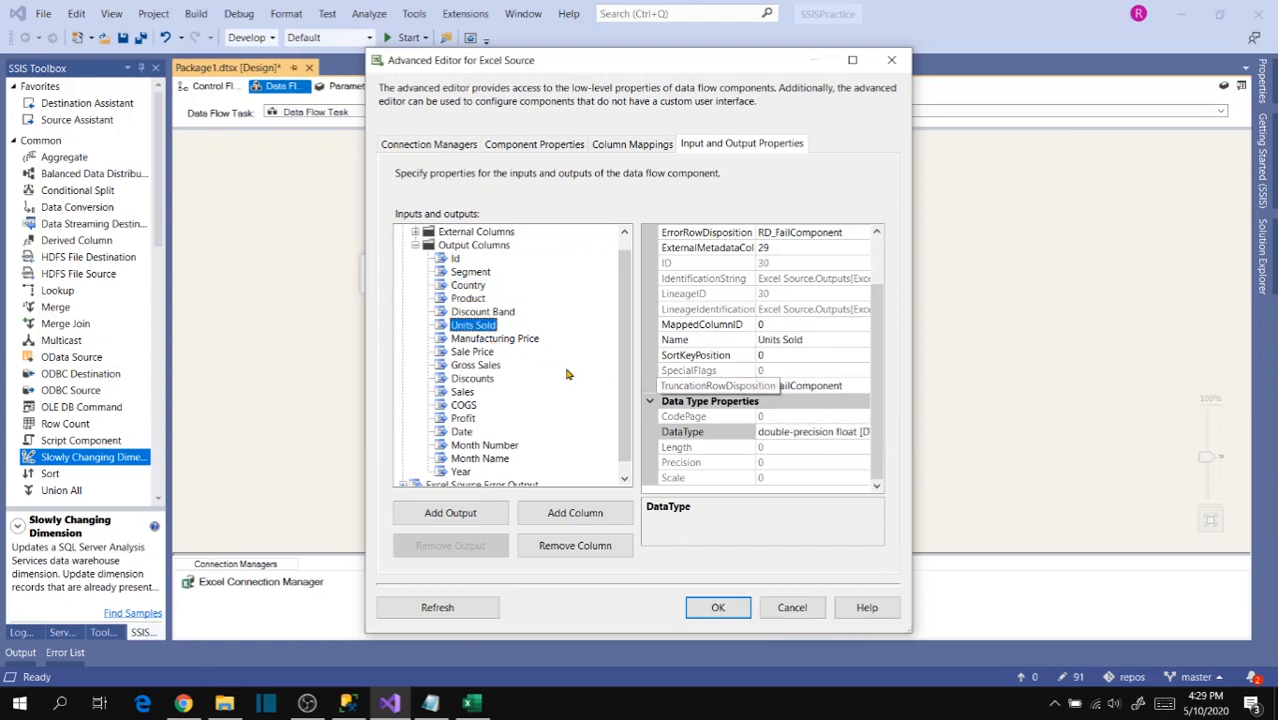
key("Down")
key("Down")
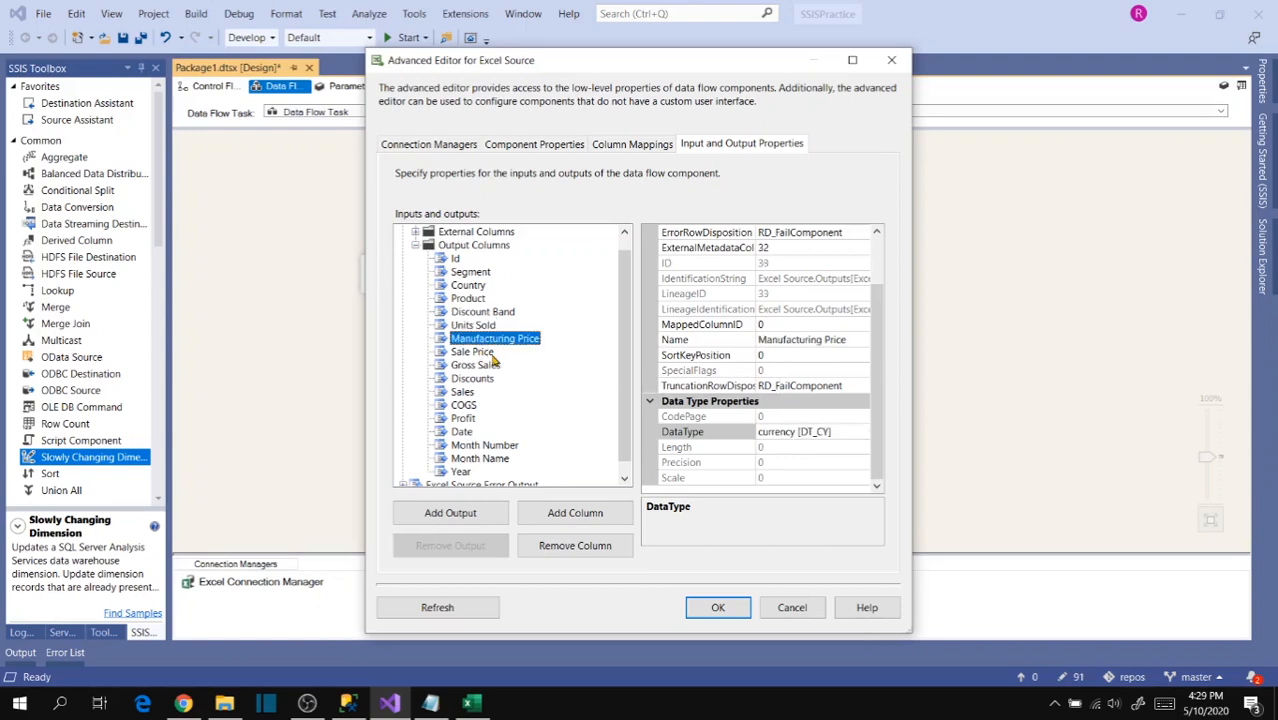
key("Down")
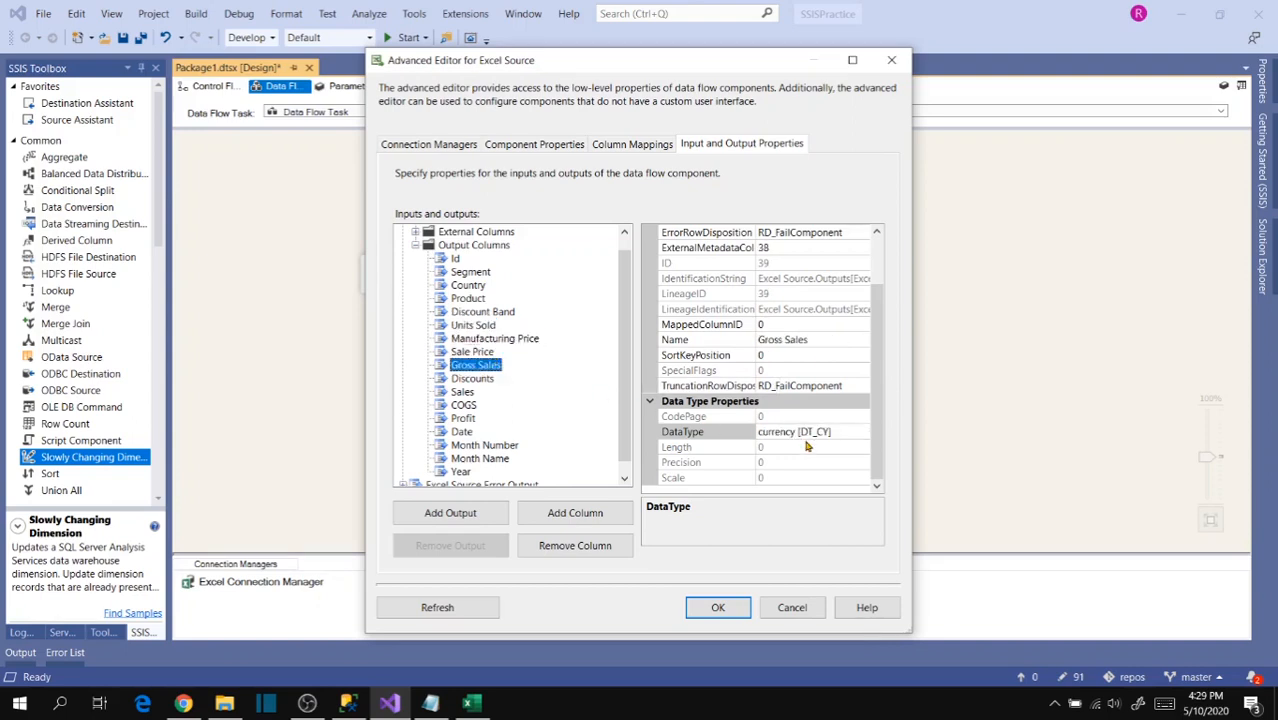
key("Down")
key("Down")
key("Down")
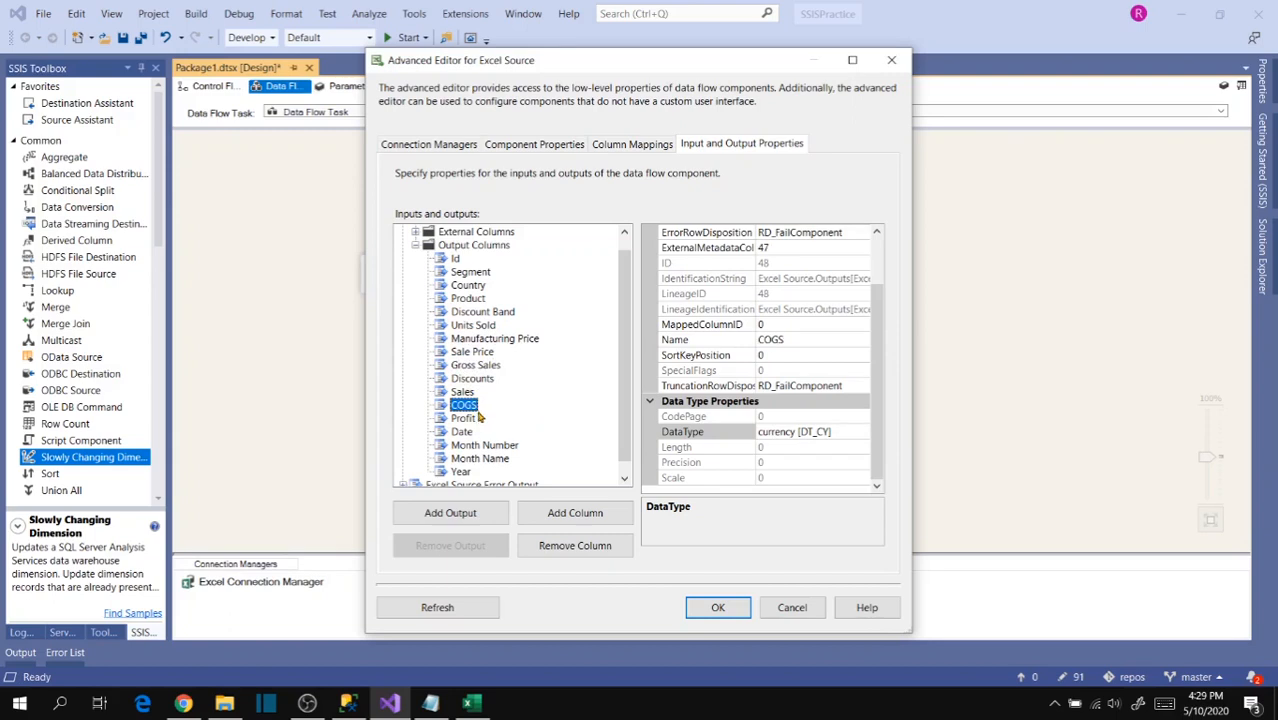
key("Down")
key("Down")
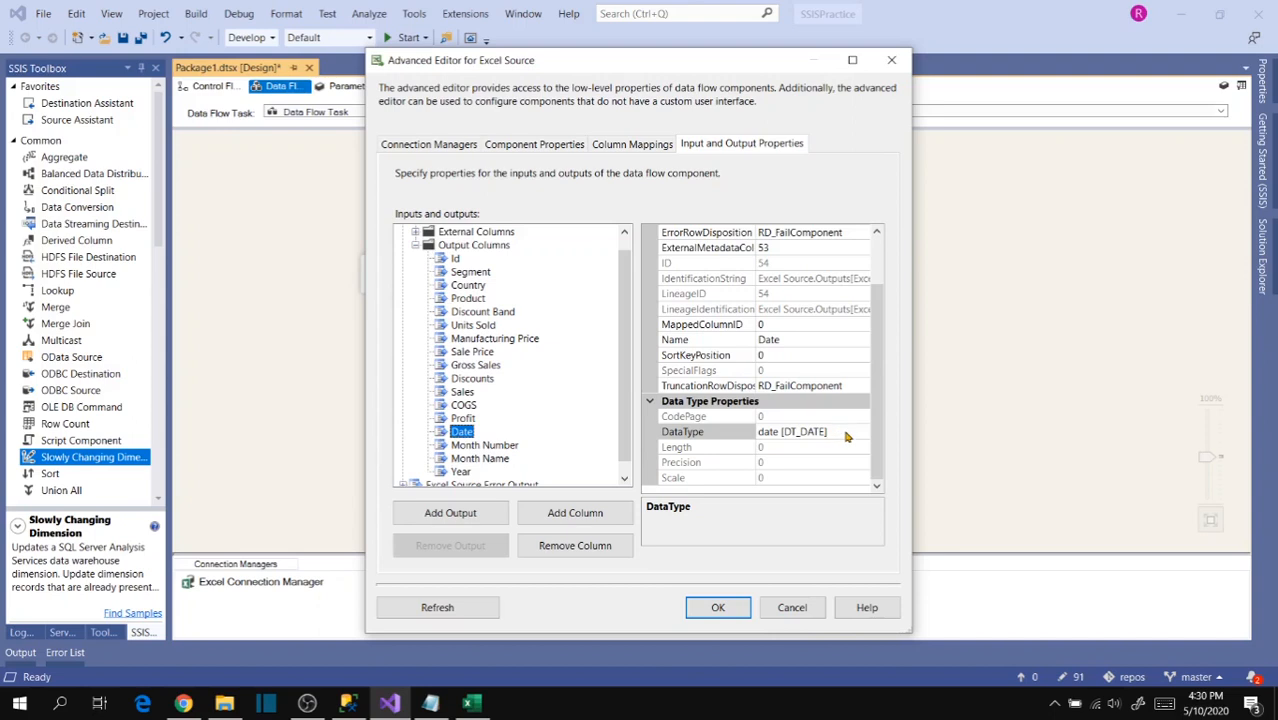
- Set the data type of the Date output column to database date [DT_DBDATE]
left_click(837, 433)
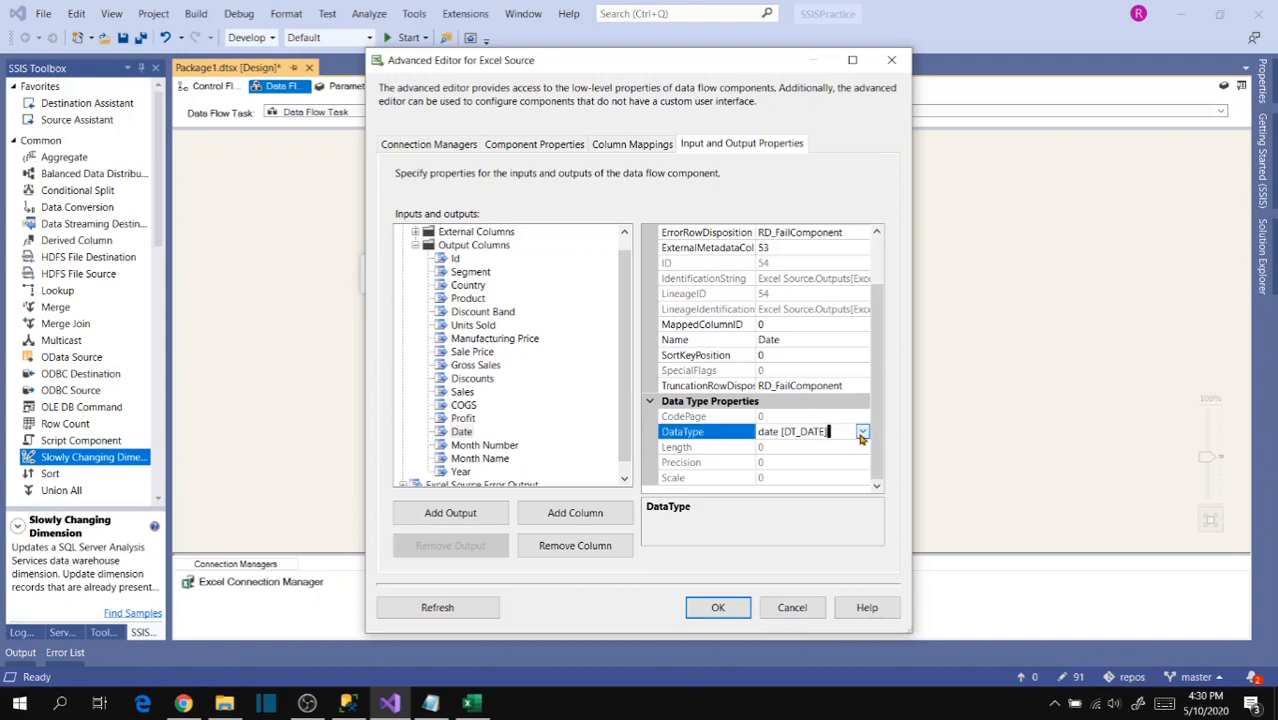
left_click(862, 432)
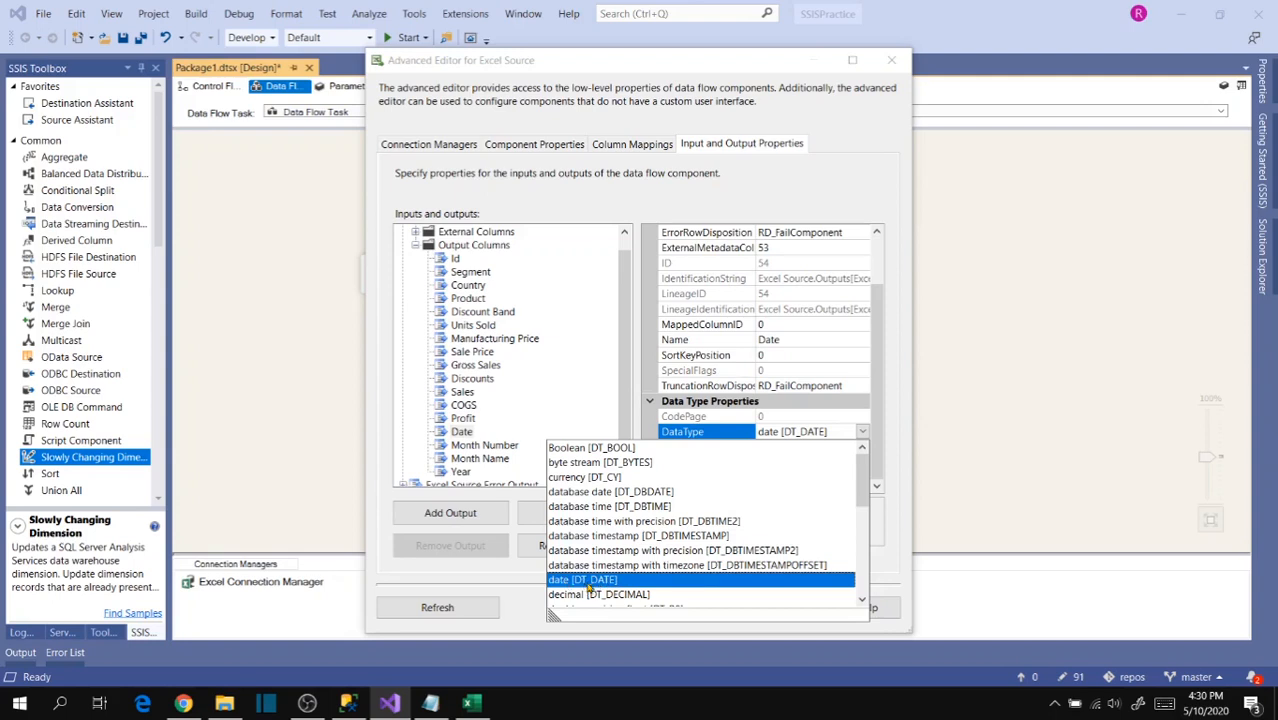
left_click(636, 493)
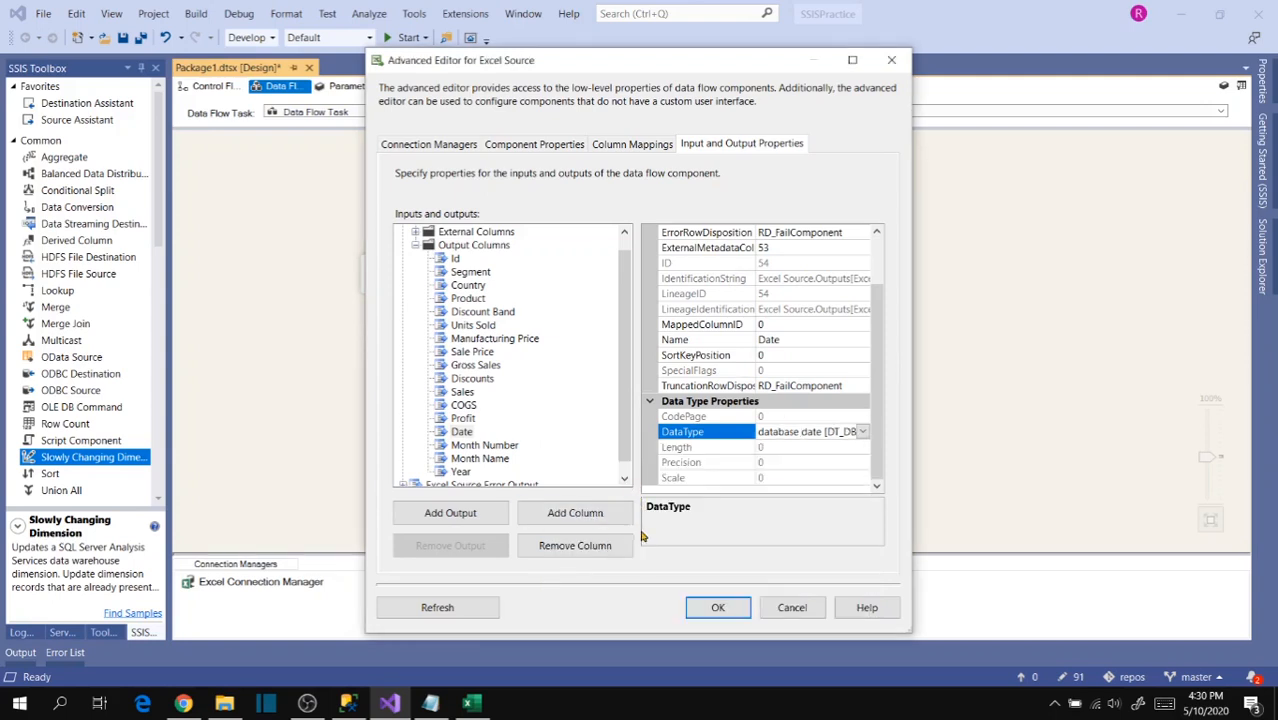
- Set the data type of the Month Number output column to four-byte signed integer [DT_I4]
left_click(488, 446)
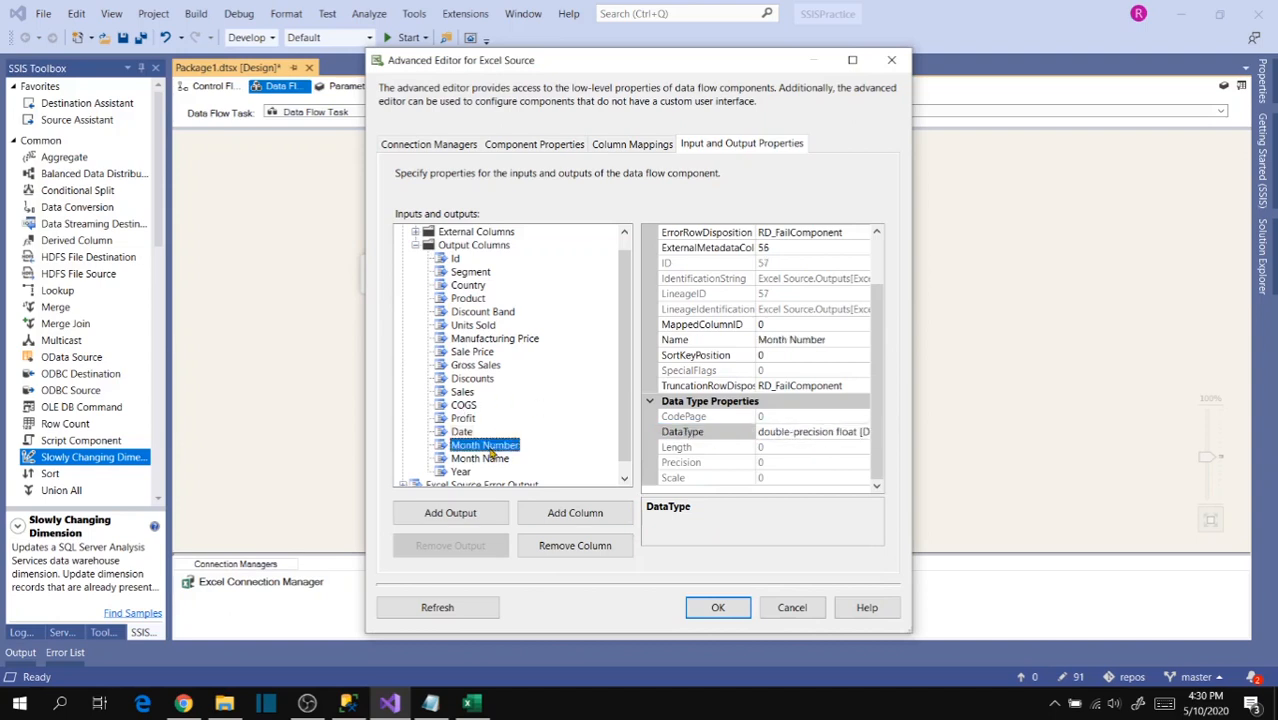
left_click(820, 433)
left_click(862, 432)
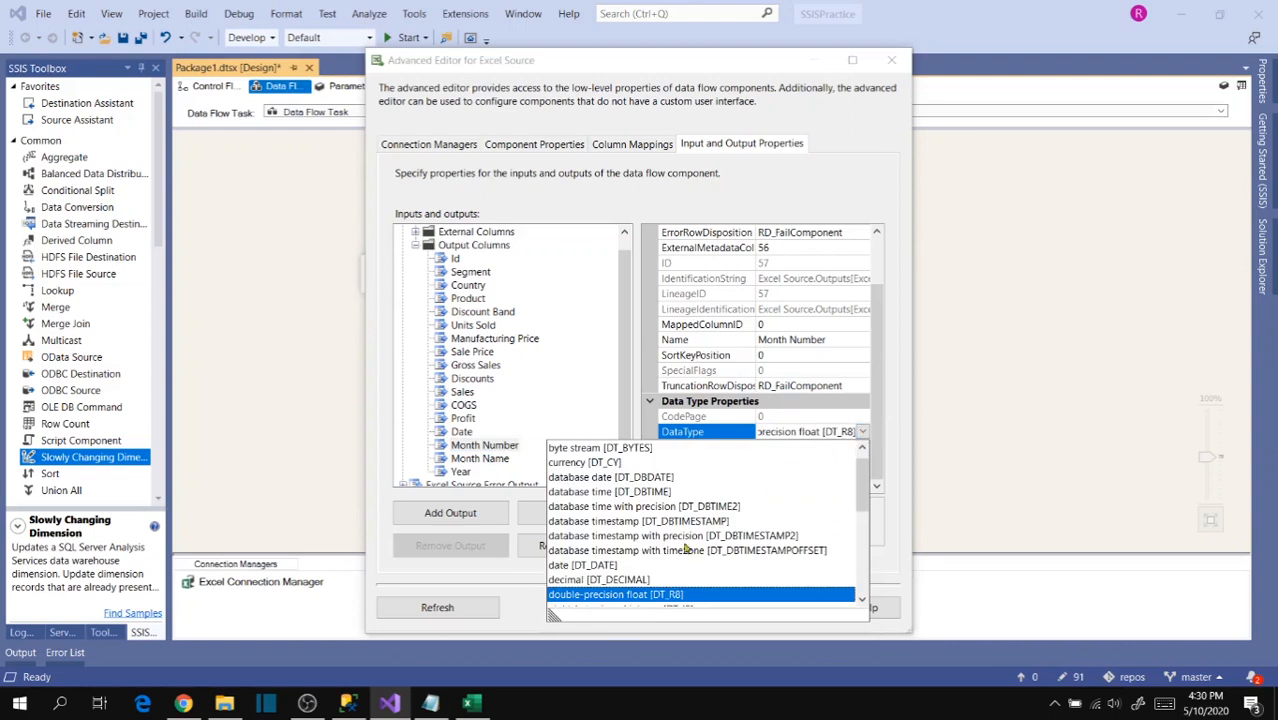
scroll(675, 553, "down", 1)
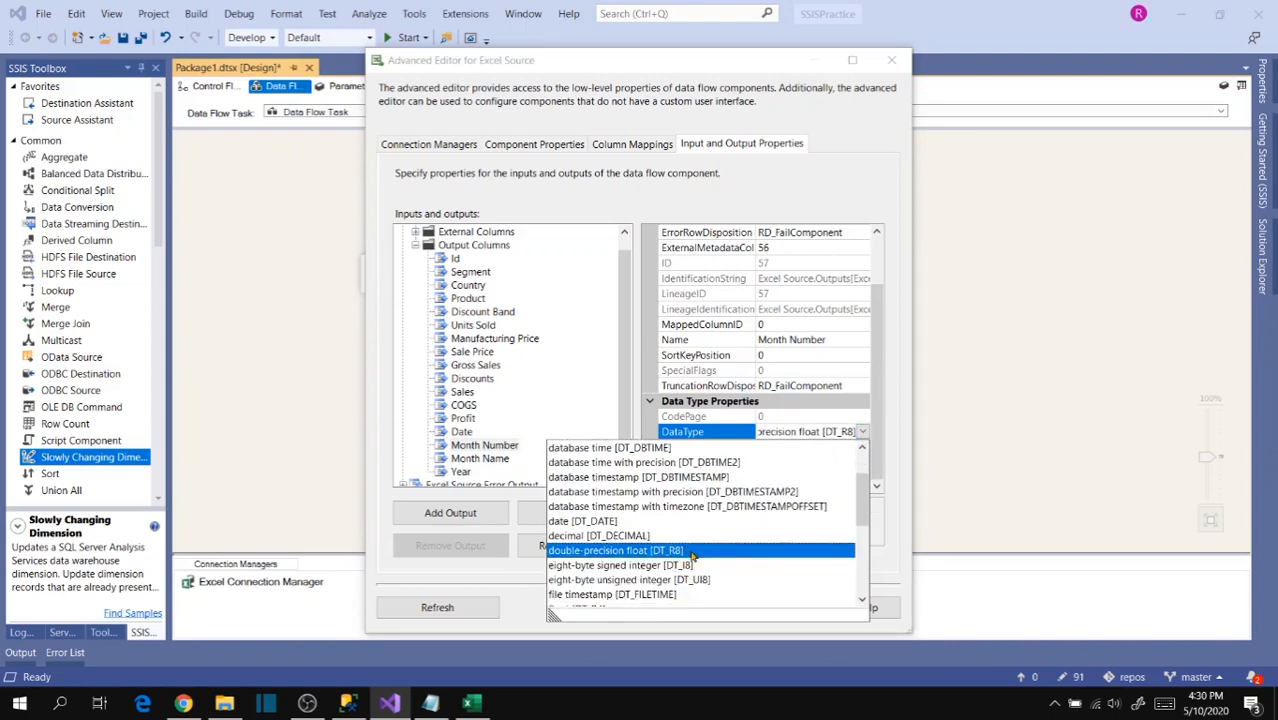
scroll(690, 556, "down", 2)
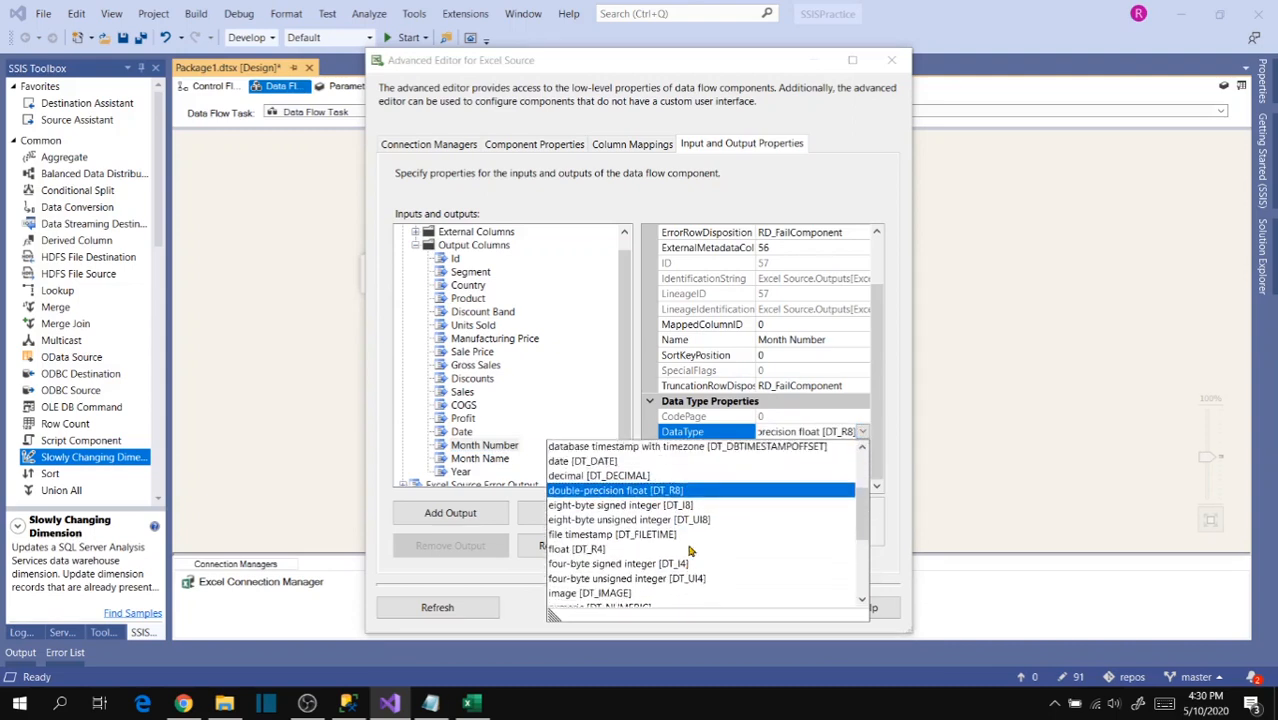
scroll(685, 551, "up", 2)
scroll(677, 553, "down", 4)
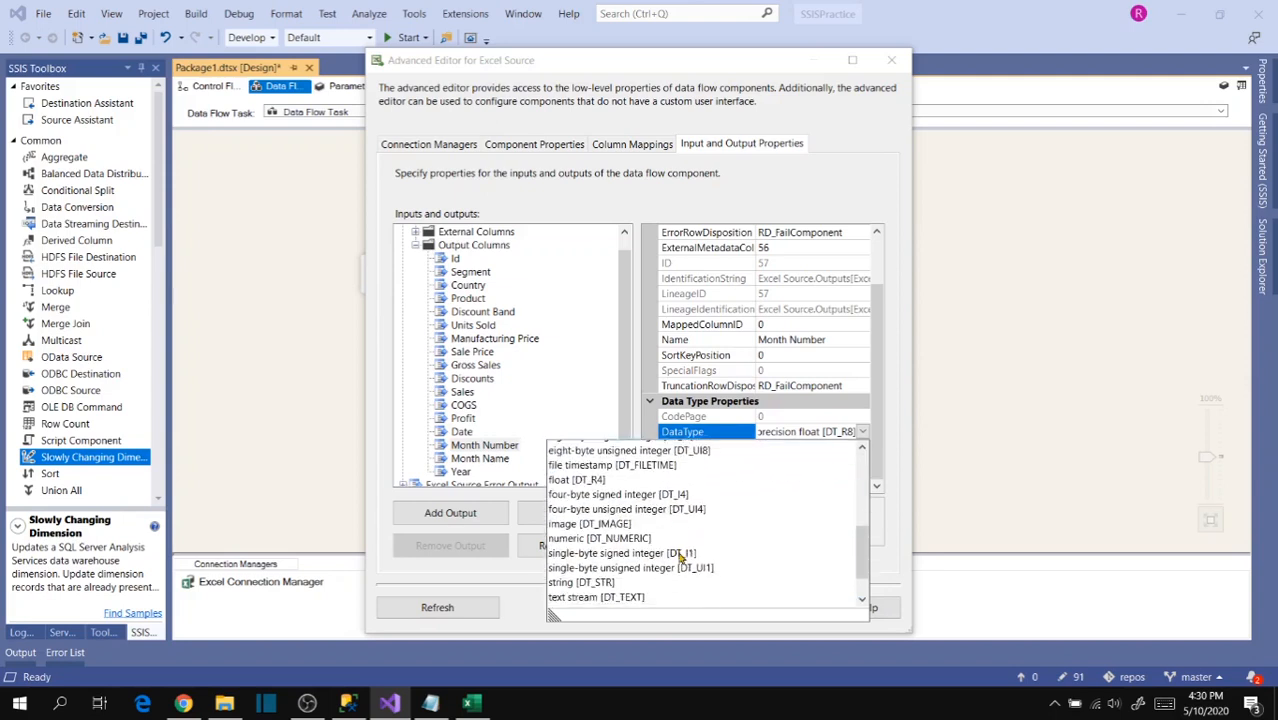
left_click(659, 465)
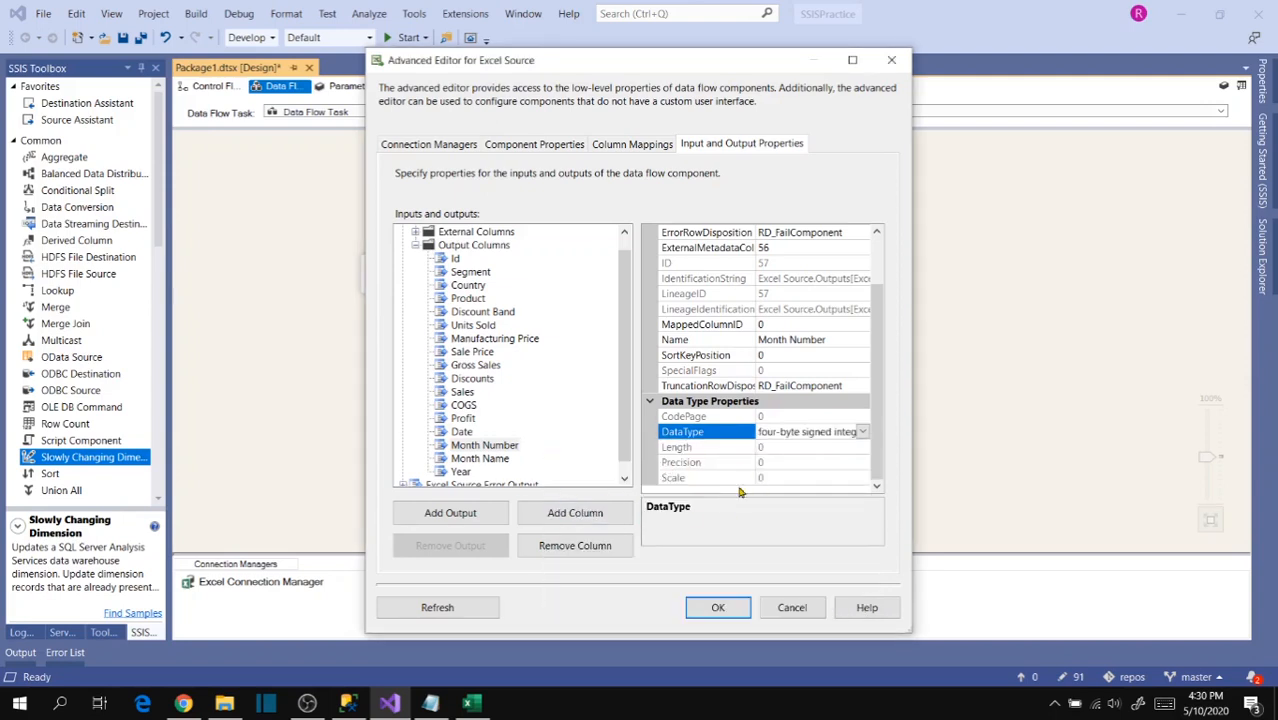
- Choose Unicode string [DT_WSTR] as the data type of the Month Name output column
left_click(483, 461)
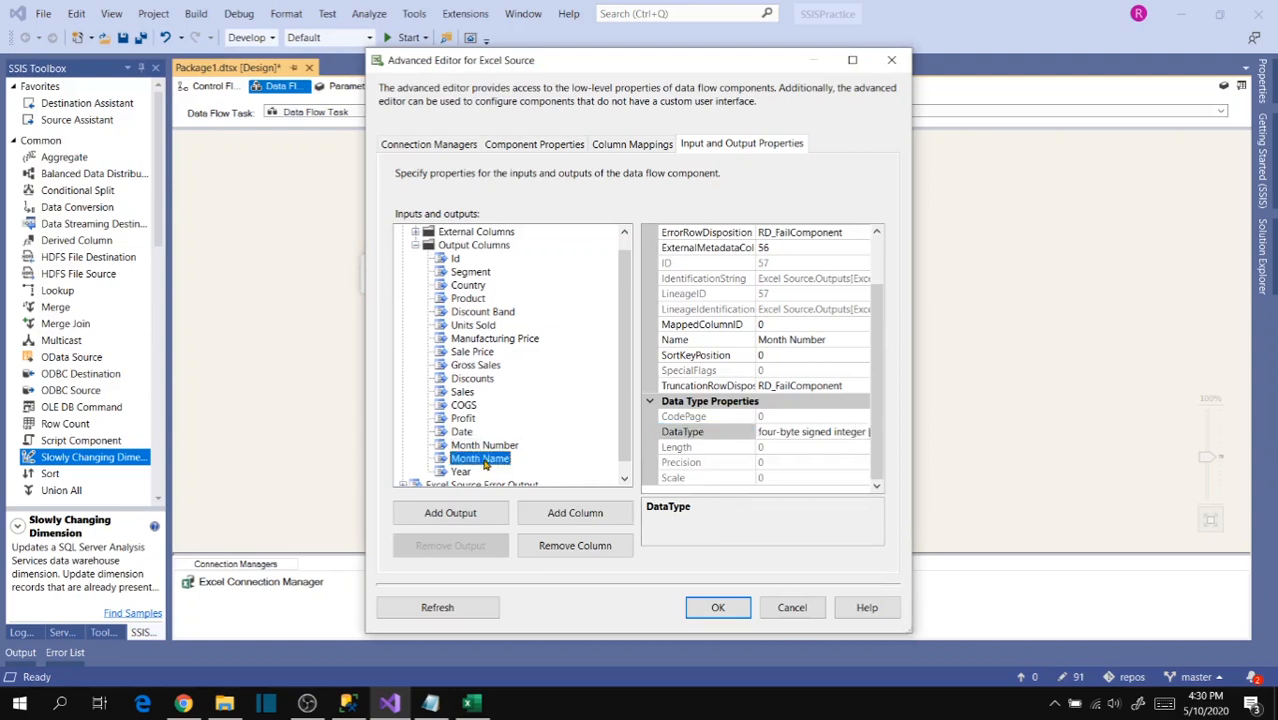
left_click(861, 433)
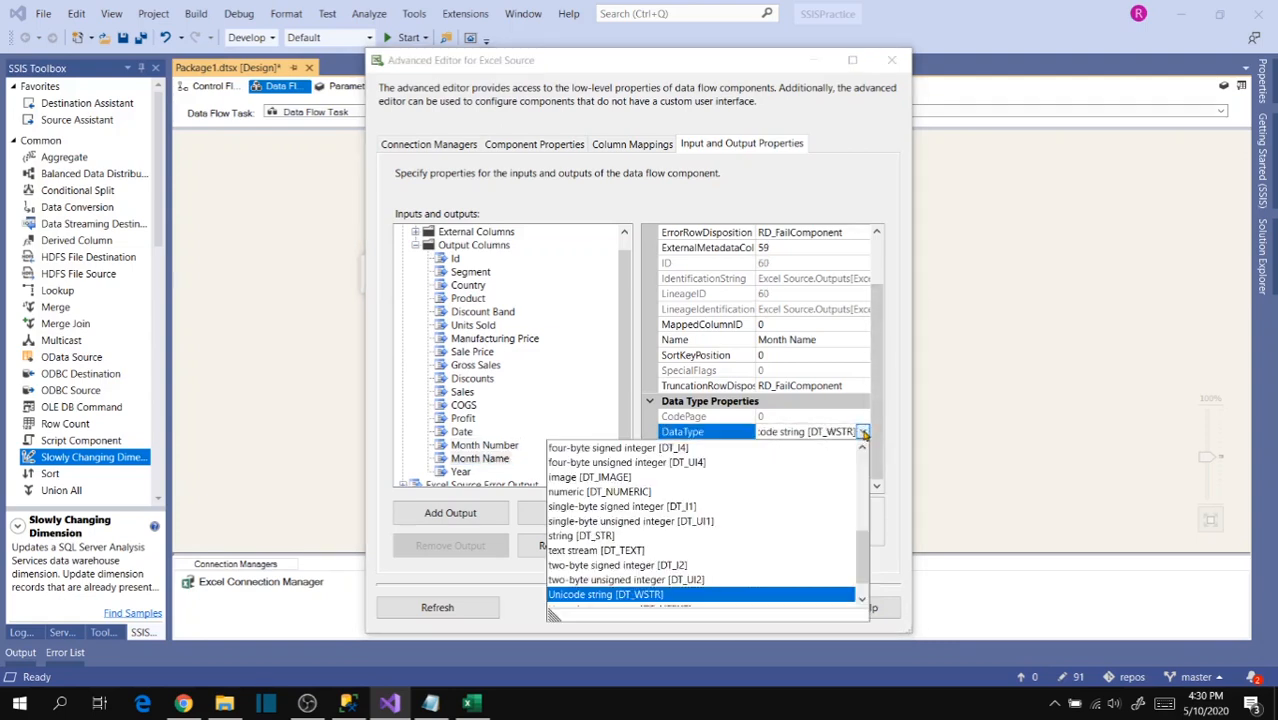
scroll(647, 563, "down", 1)
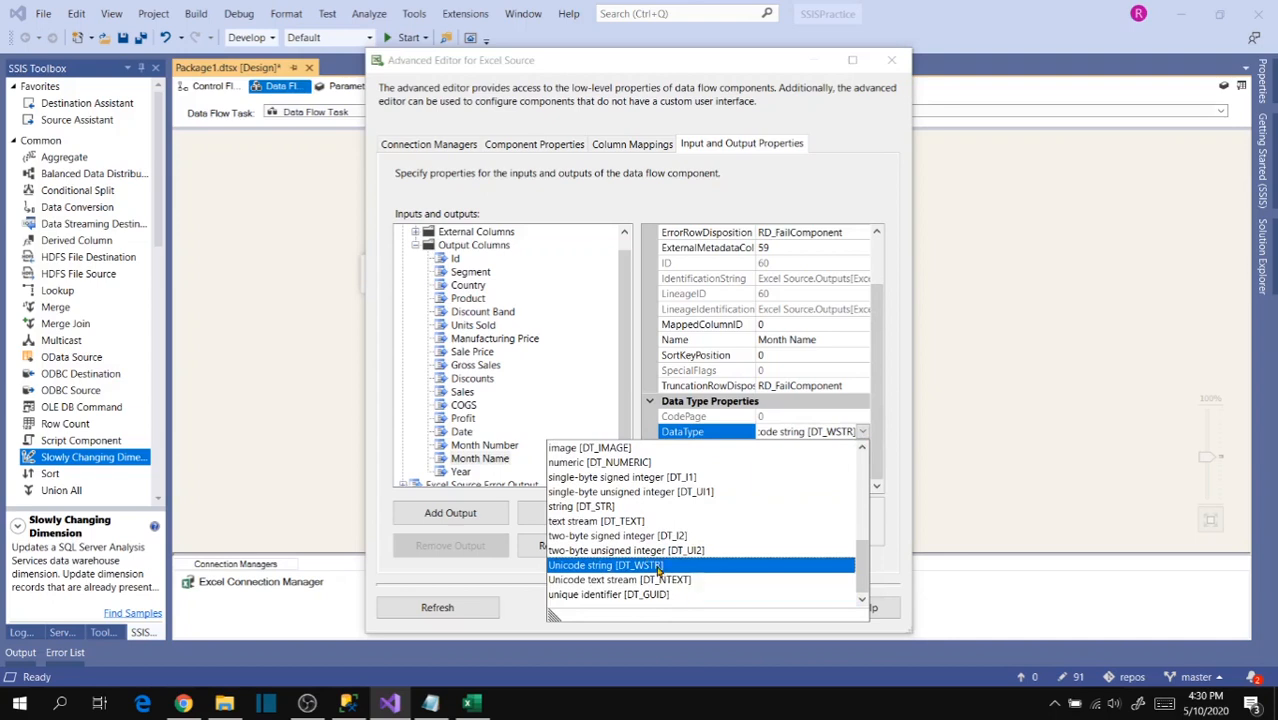
left_click(658, 567)
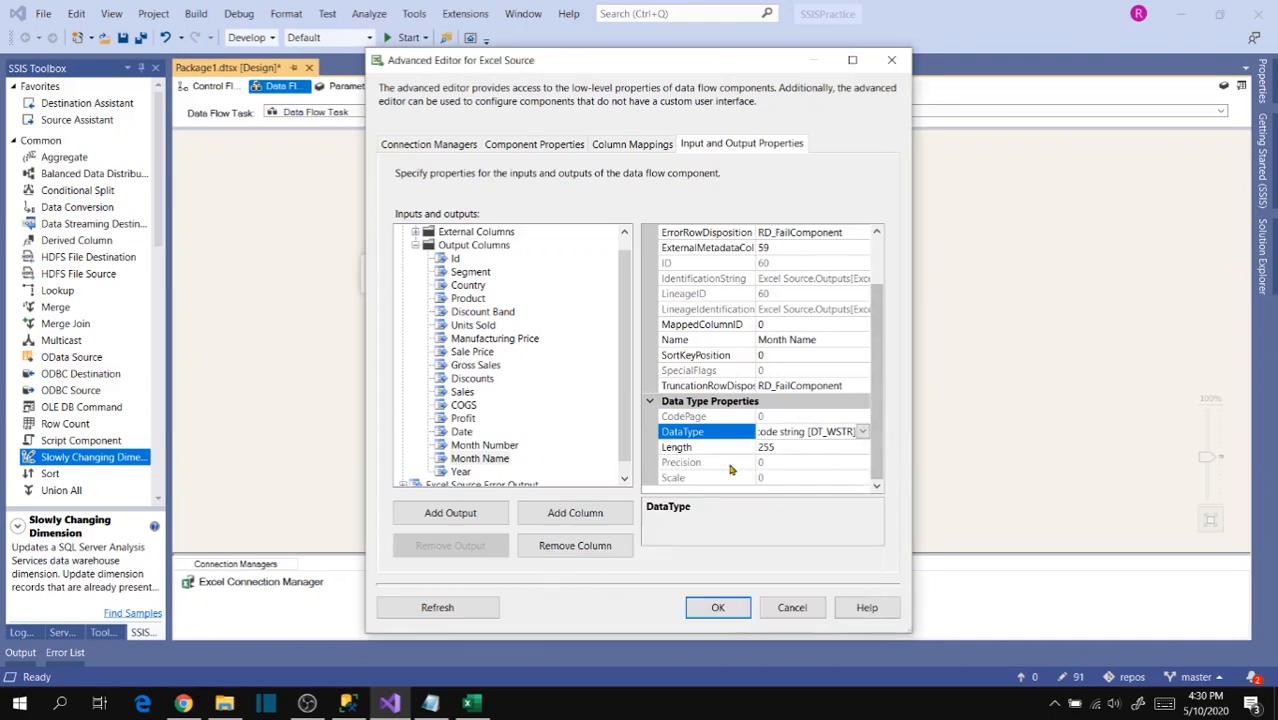
- Set the data type of the Year output column to four-byte signed integer [DT_I4] and accept the Excel Source's advanced settings
left_click(460, 472)
left_click(861, 432)
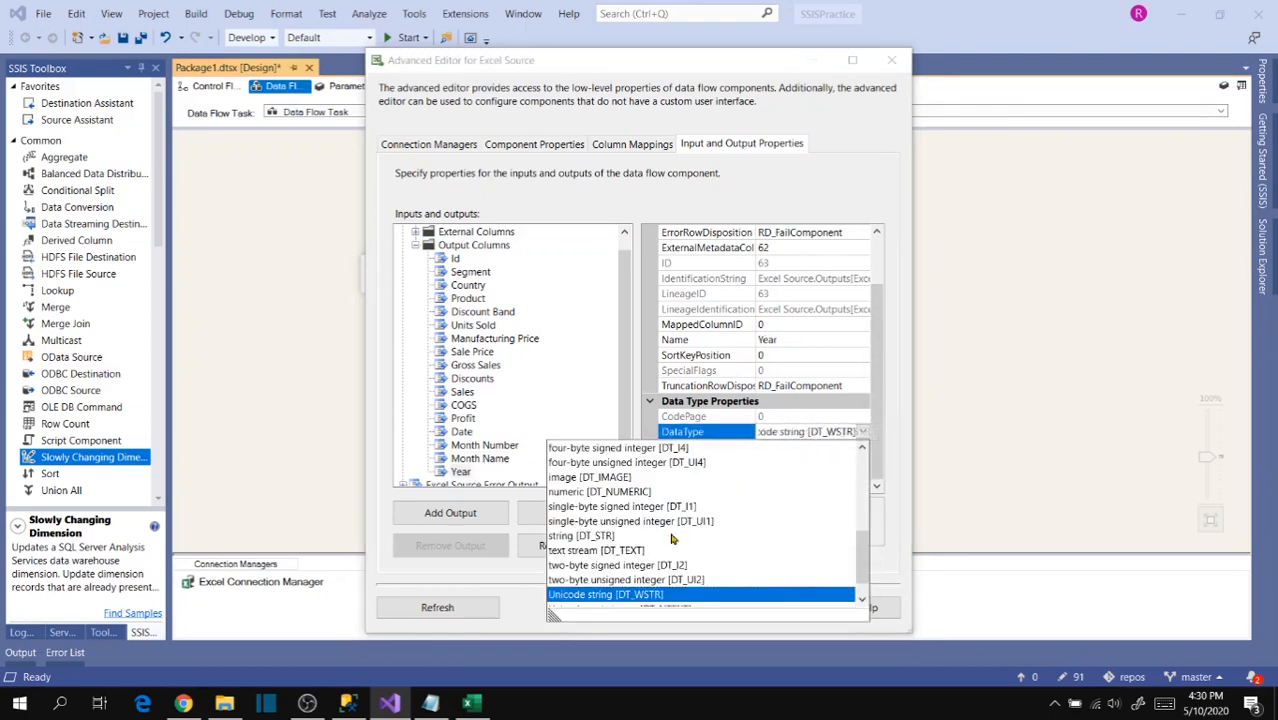
scroll(652, 566, "down", 1)
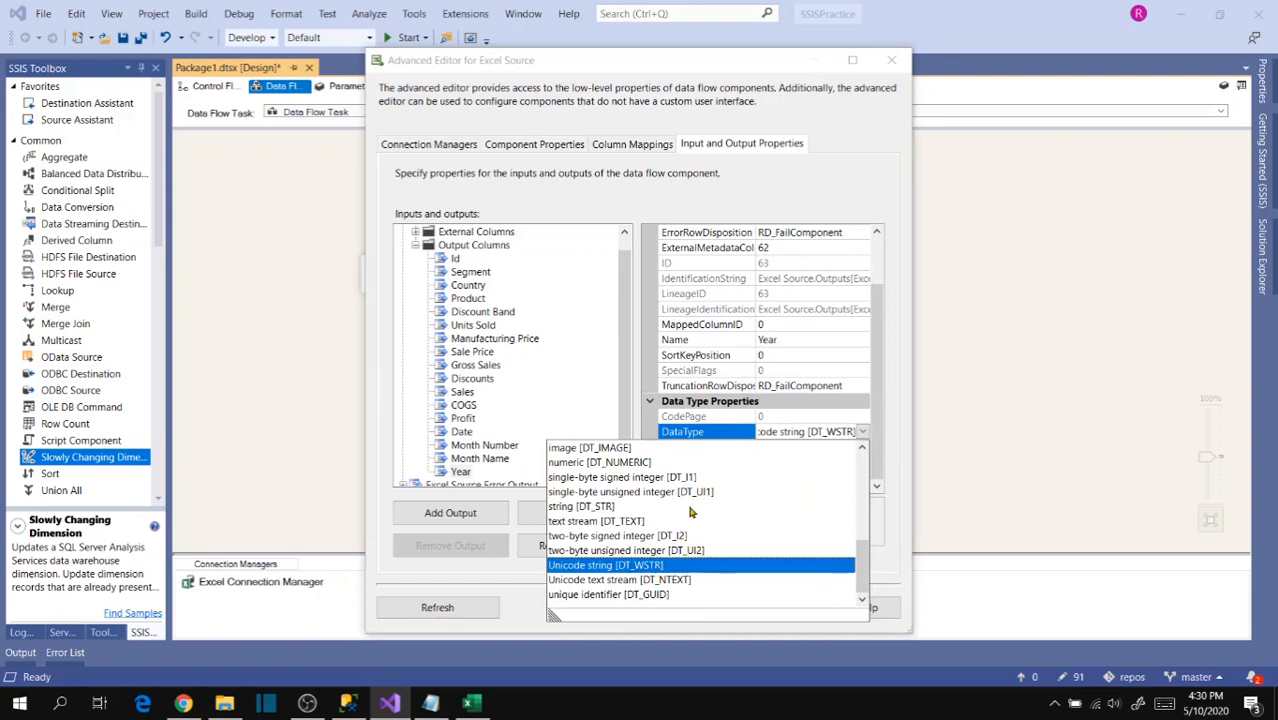
scroll(705, 540, "up", 1)
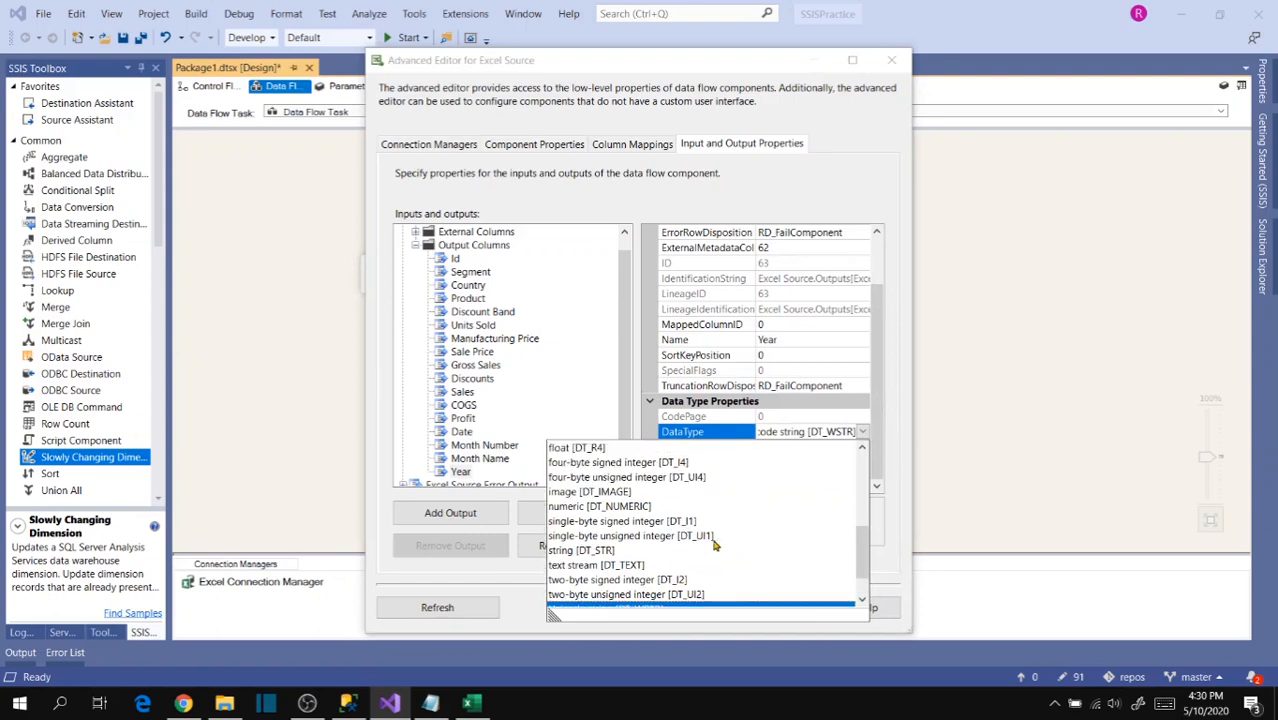
left_click(656, 463)
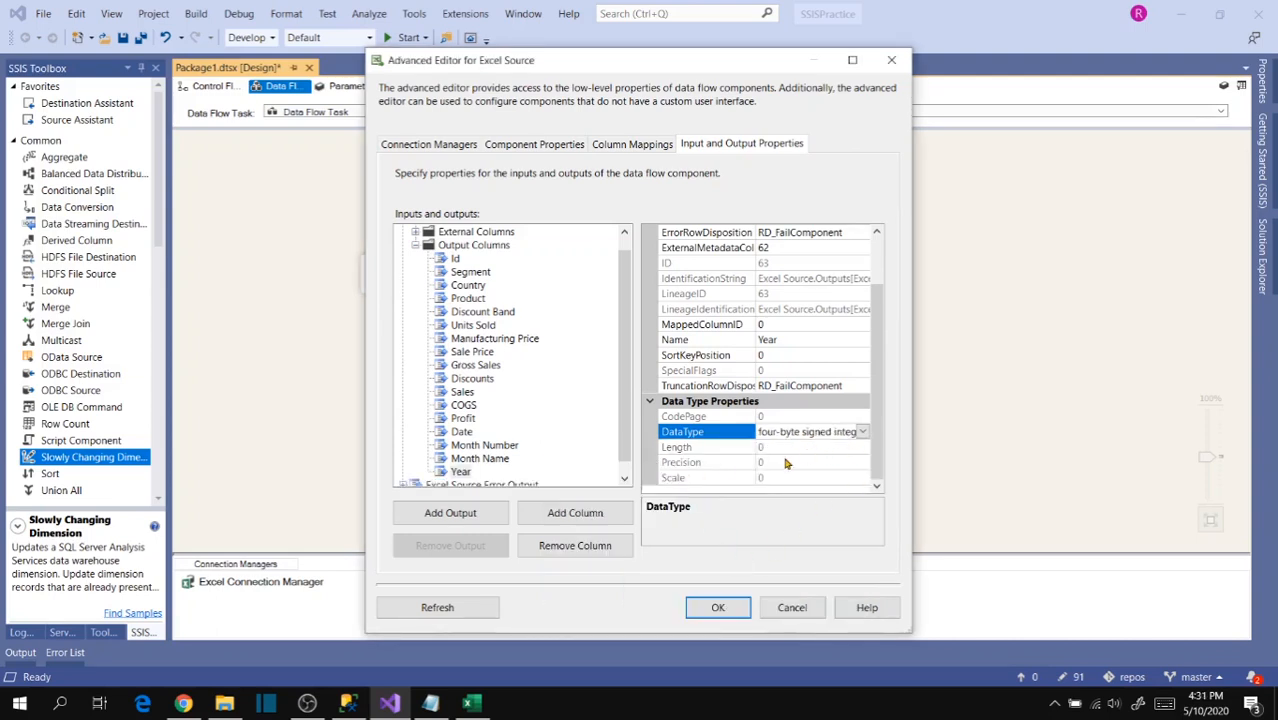
scroll(560, 360, "down", 1)
scroll(610, 362, "up", 2)
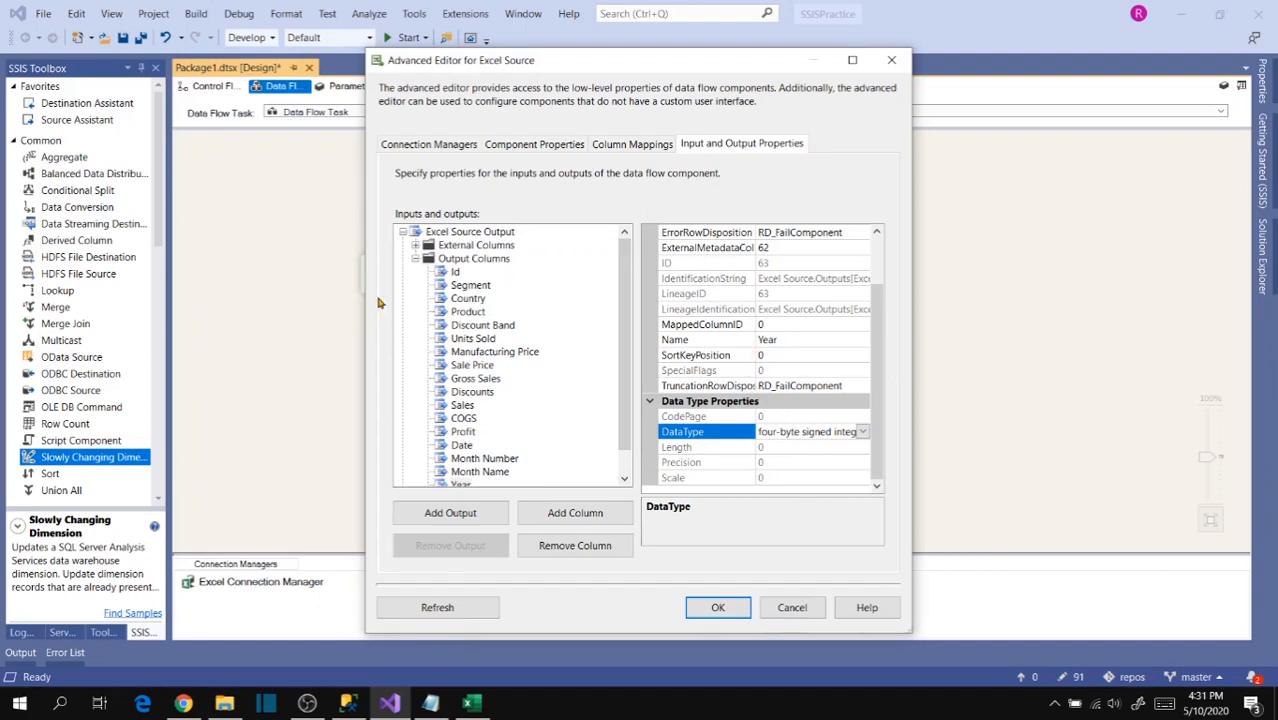
left_click(718, 608)
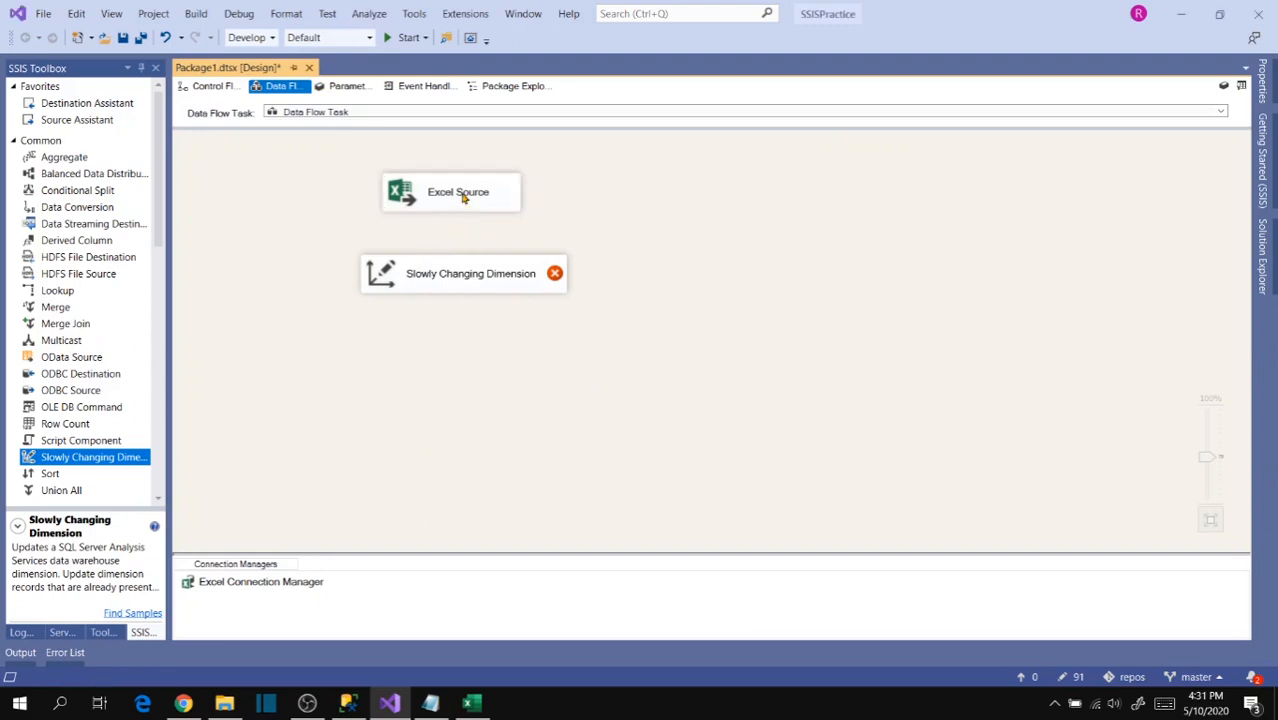
- Connect the Excel Source to the Slowly Changing Dimension and advance its wizard to the dimension table and keys page
left_click_drag(462, 232, 466, 278)
double_click(468, 287)
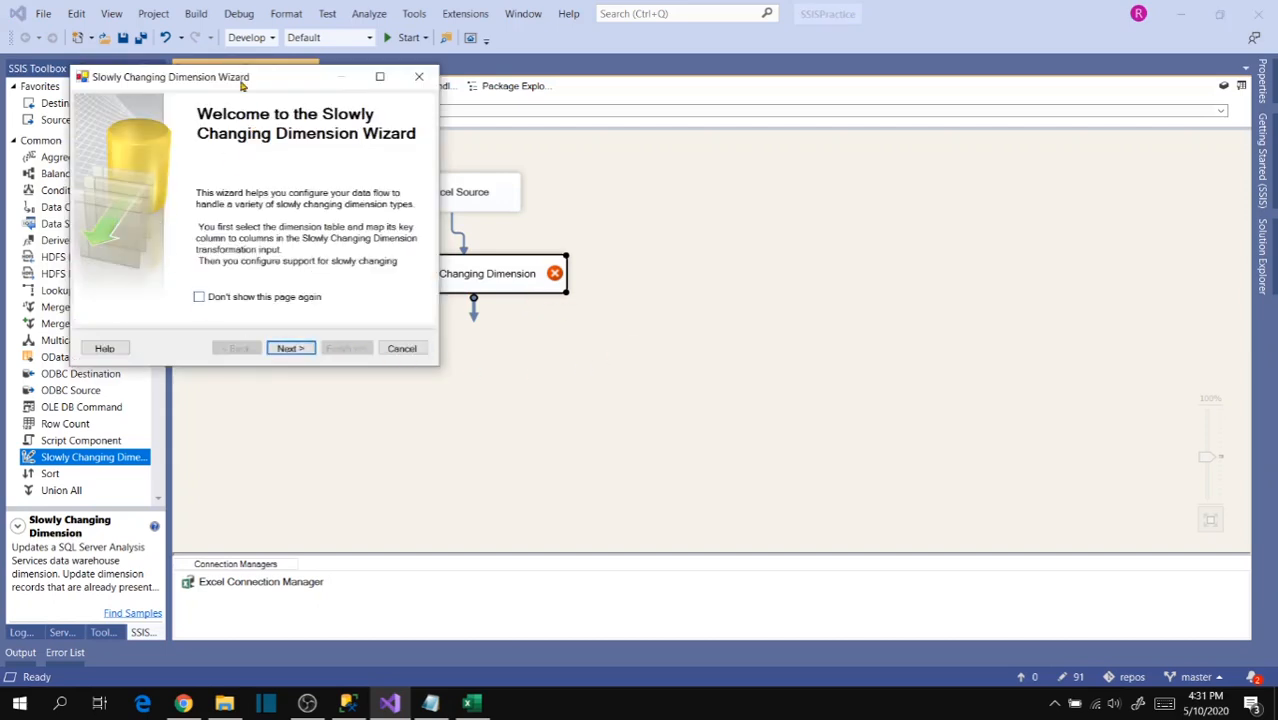
left_click_drag(240, 84, 752, 140)
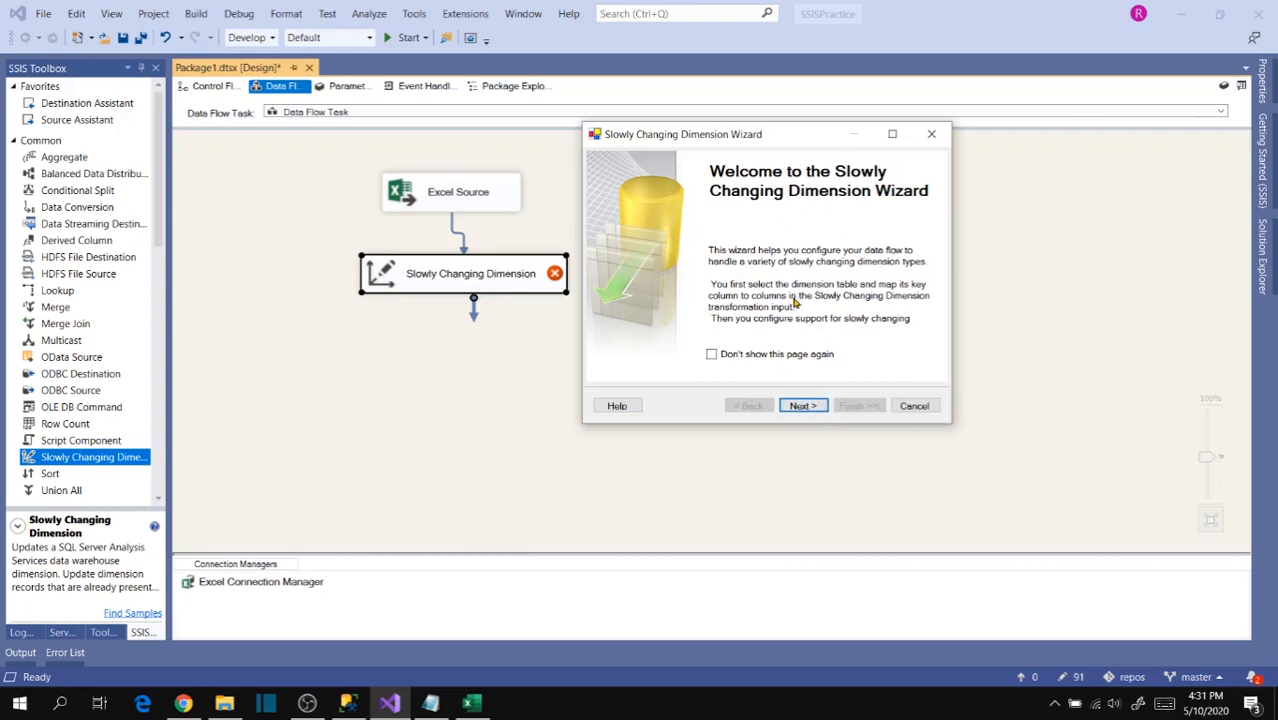
left_click(800, 406)
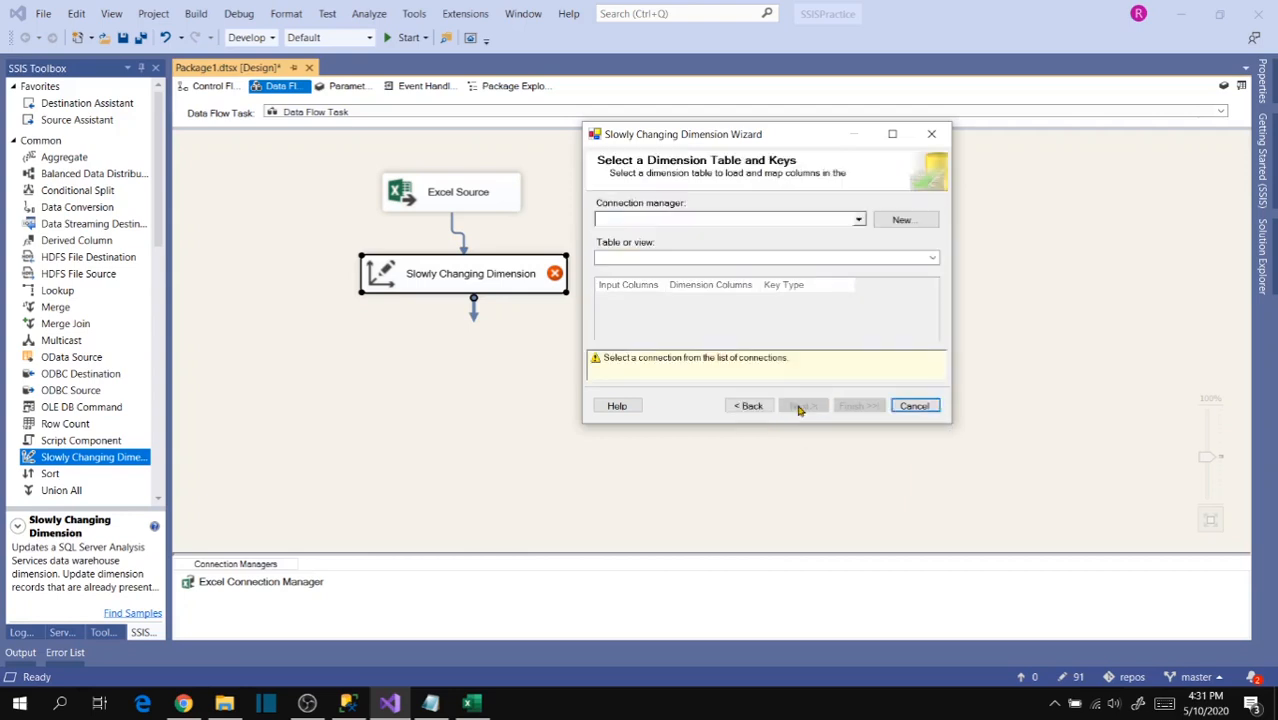
- Create an OLE DB connection to the SSISPractice database on server localhost and use it in the Slowly Changing Dimension wizard
left_click(857, 221)
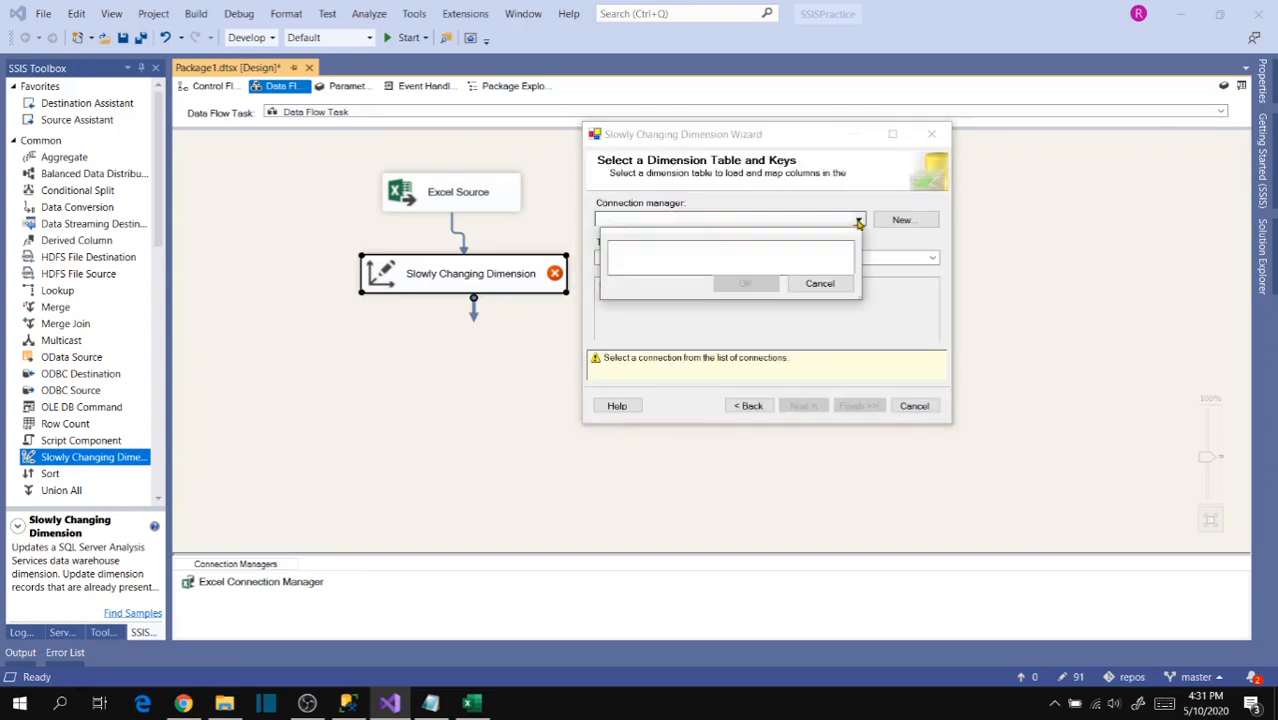
left_click(812, 285)
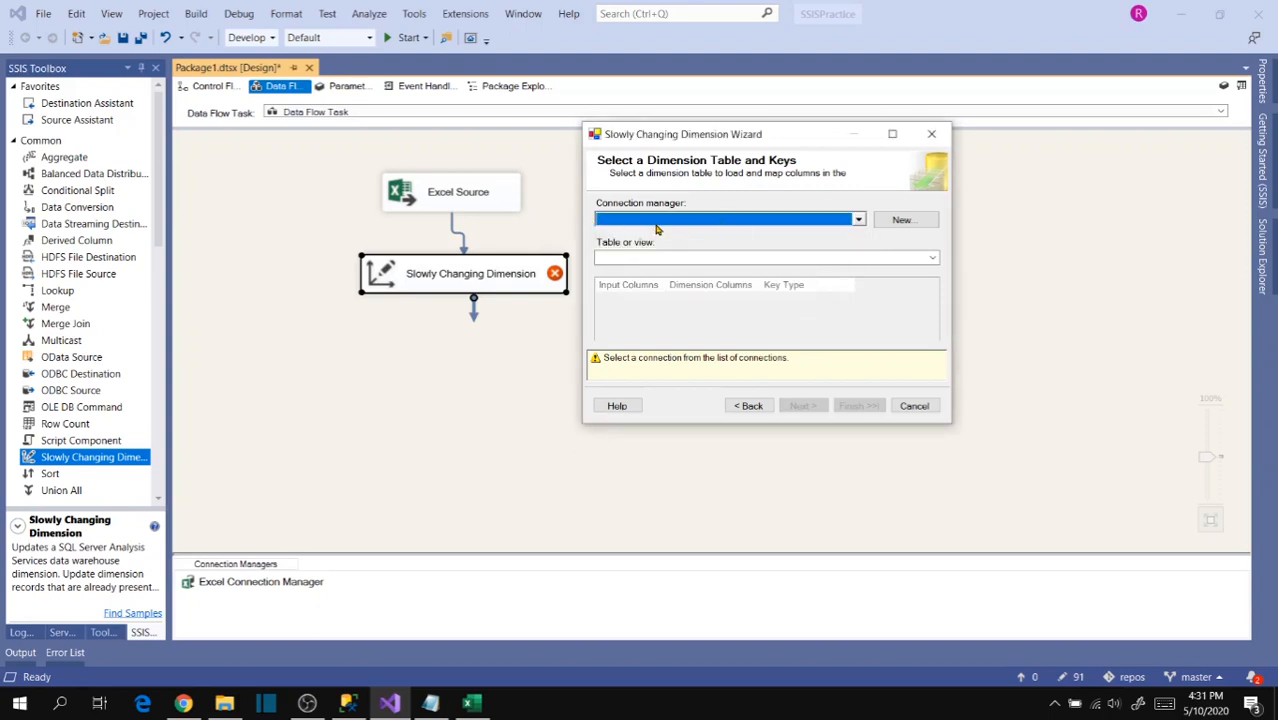
left_click(903, 224)
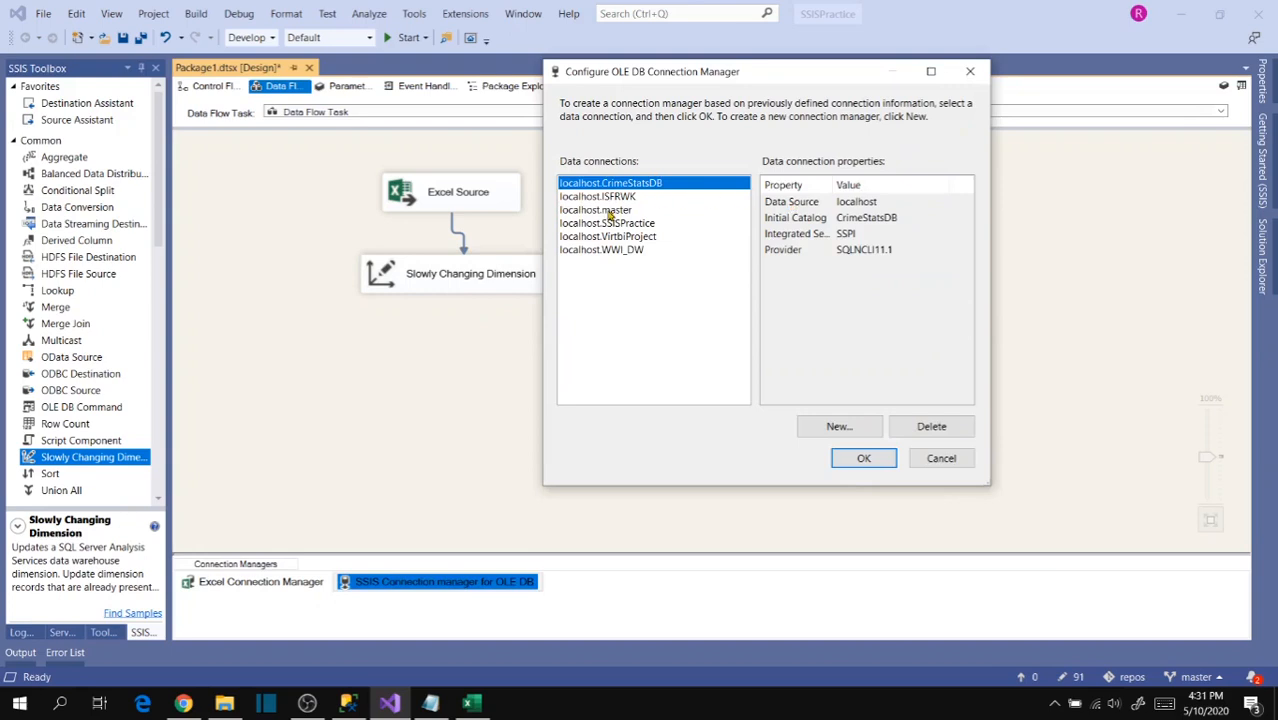
left_click(610, 226)
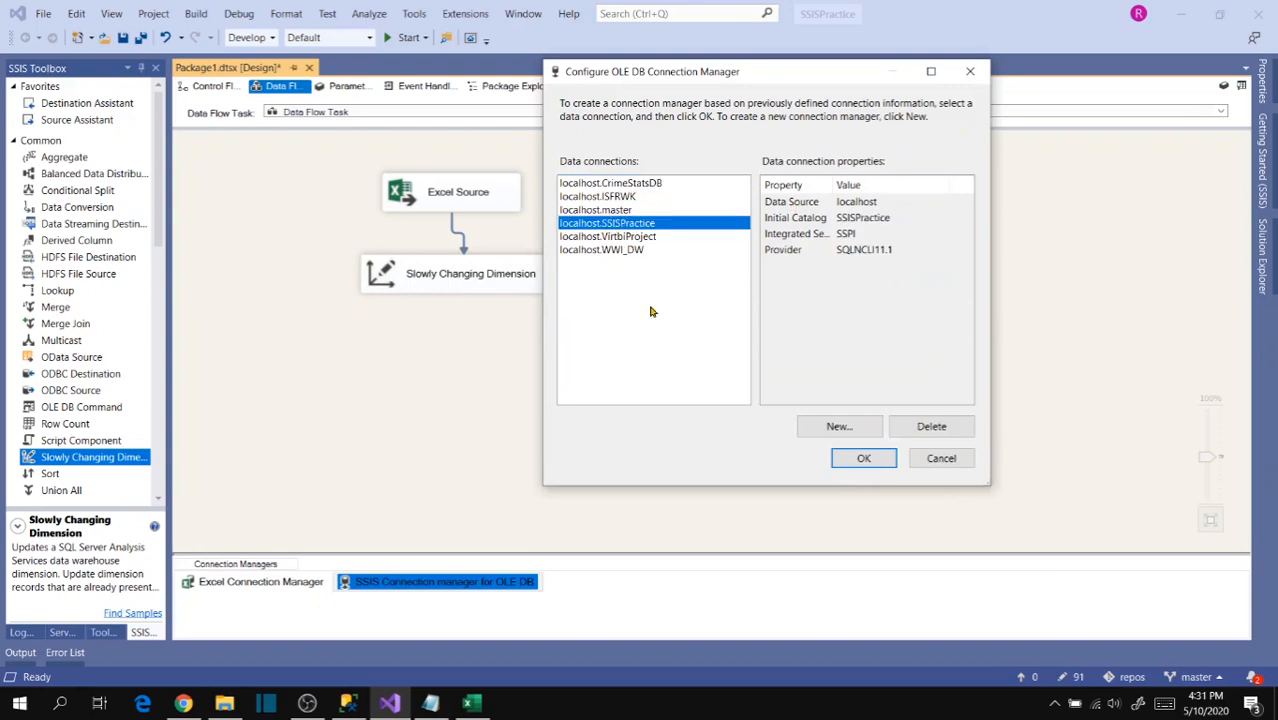
left_click(840, 427)
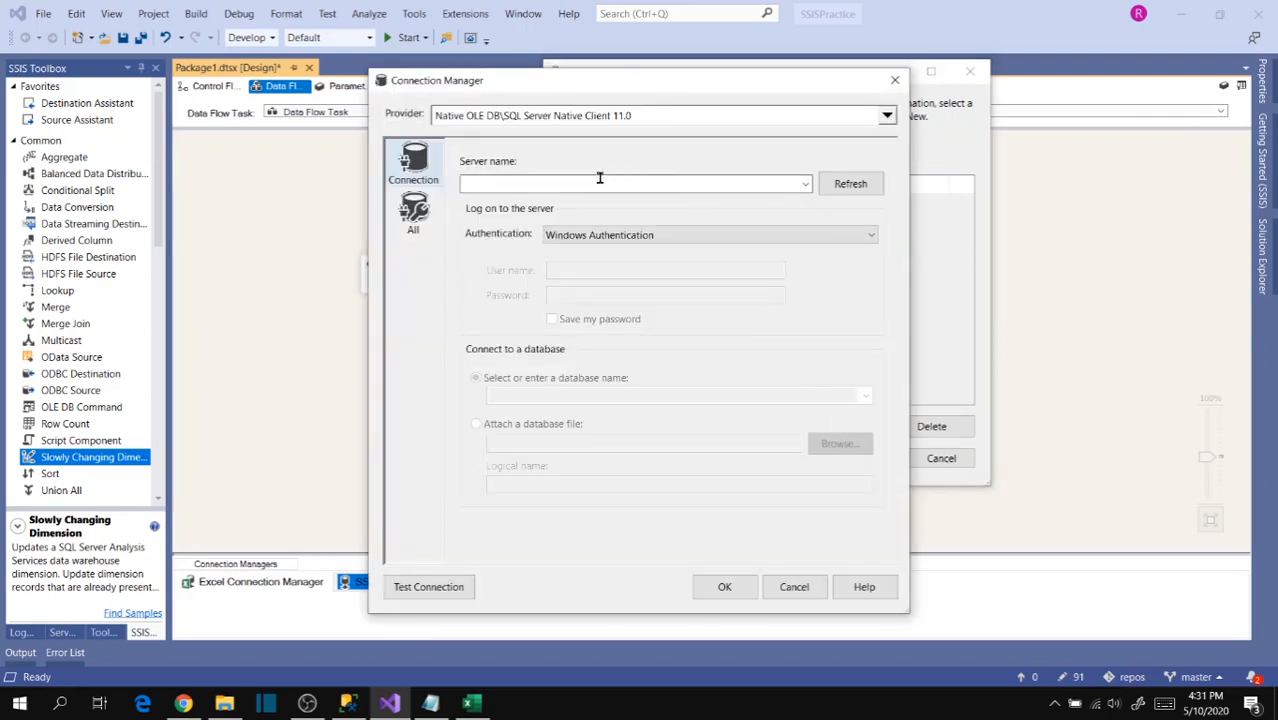
left_click(615, 181)
type("localhost")
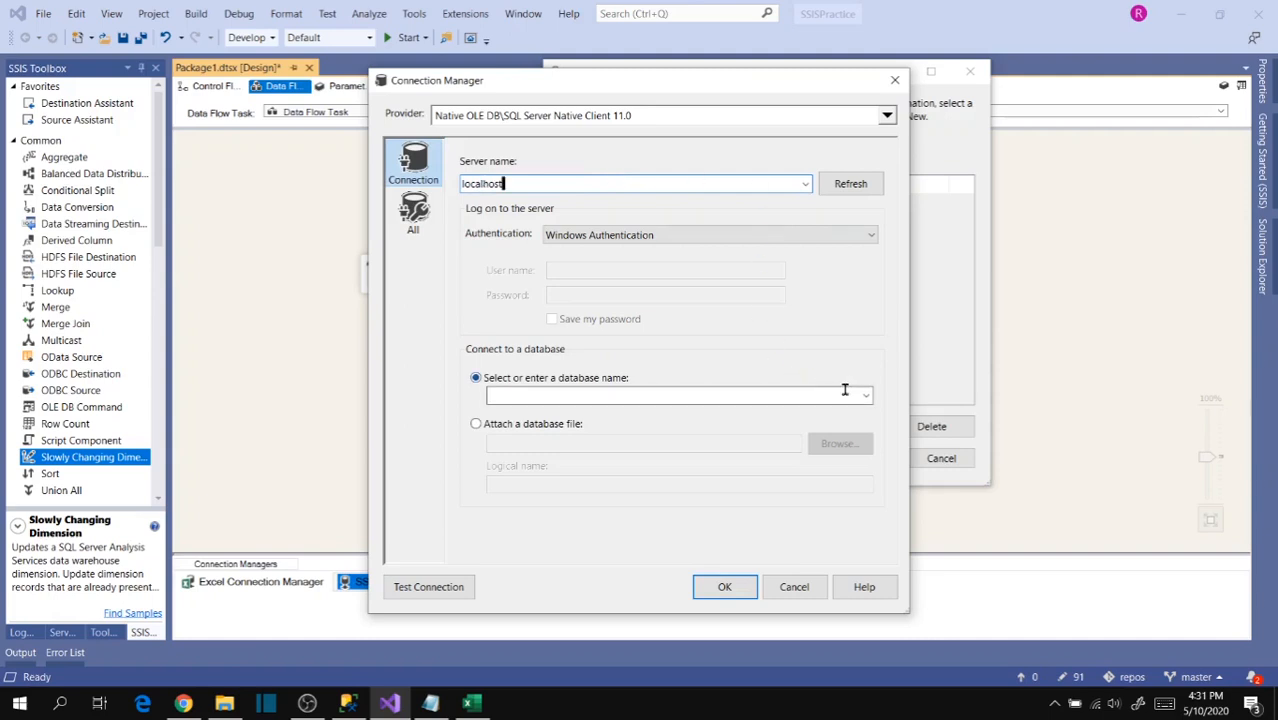
left_click(865, 397)
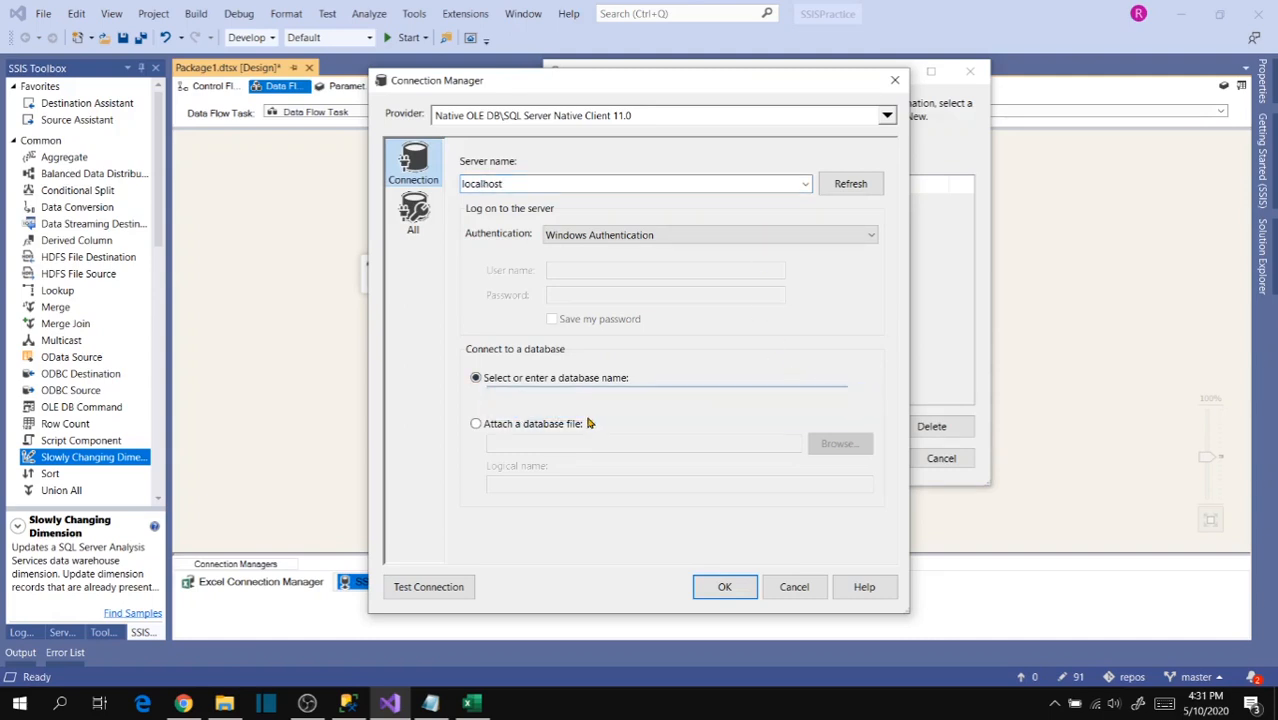
left_click(558, 507)
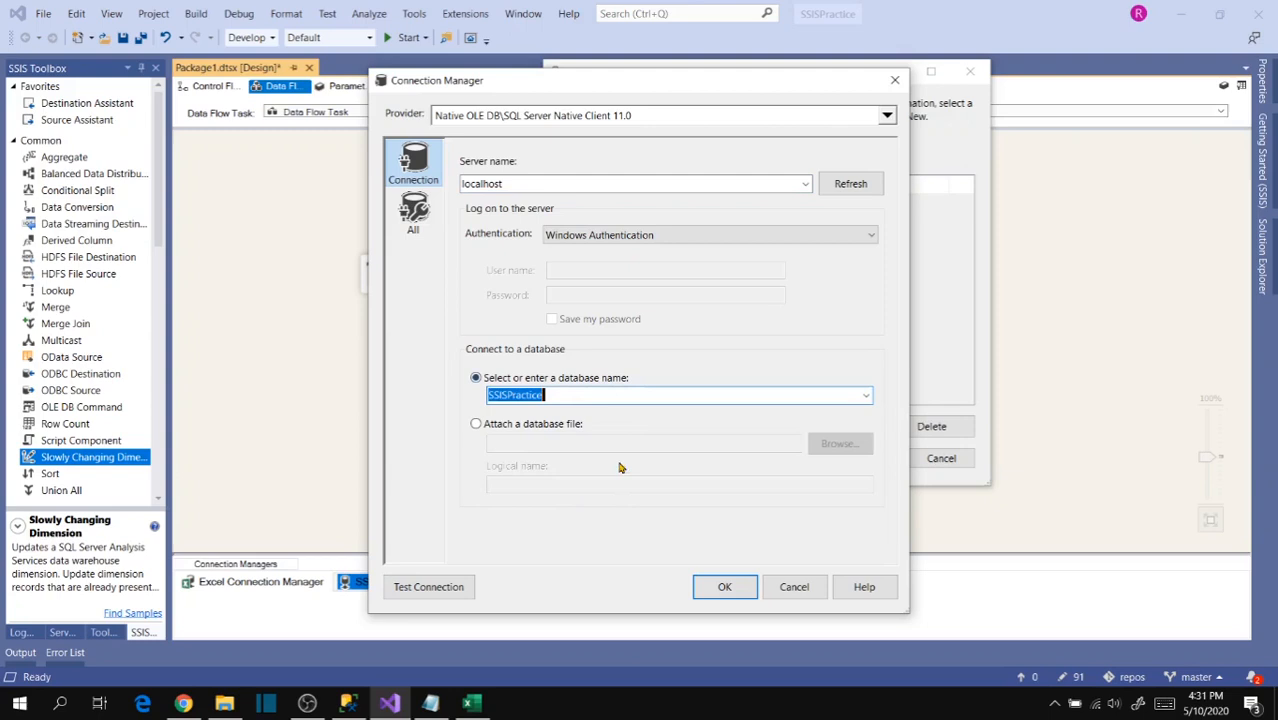
left_click(723, 588)
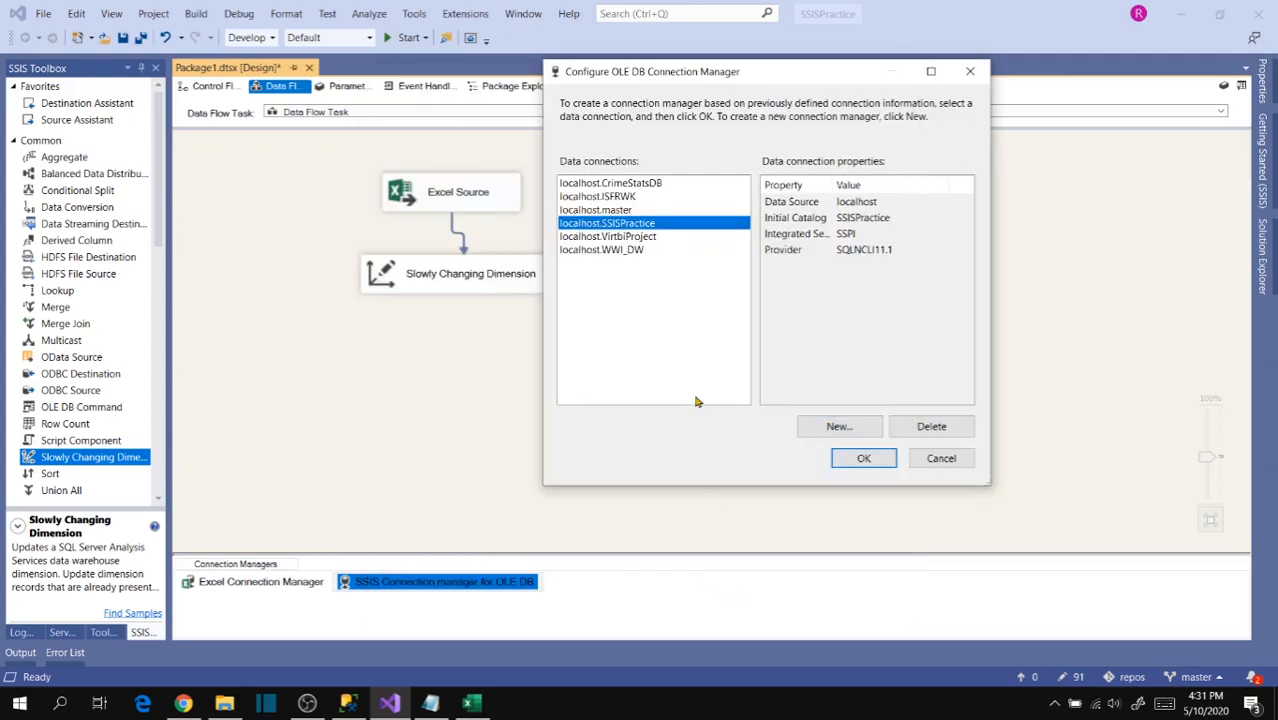
left_click(864, 458)
- Check which tables or views the wizard offers for the dimension, and cancel the Slowly Changing Dimension wizard
left_click(622, 256)
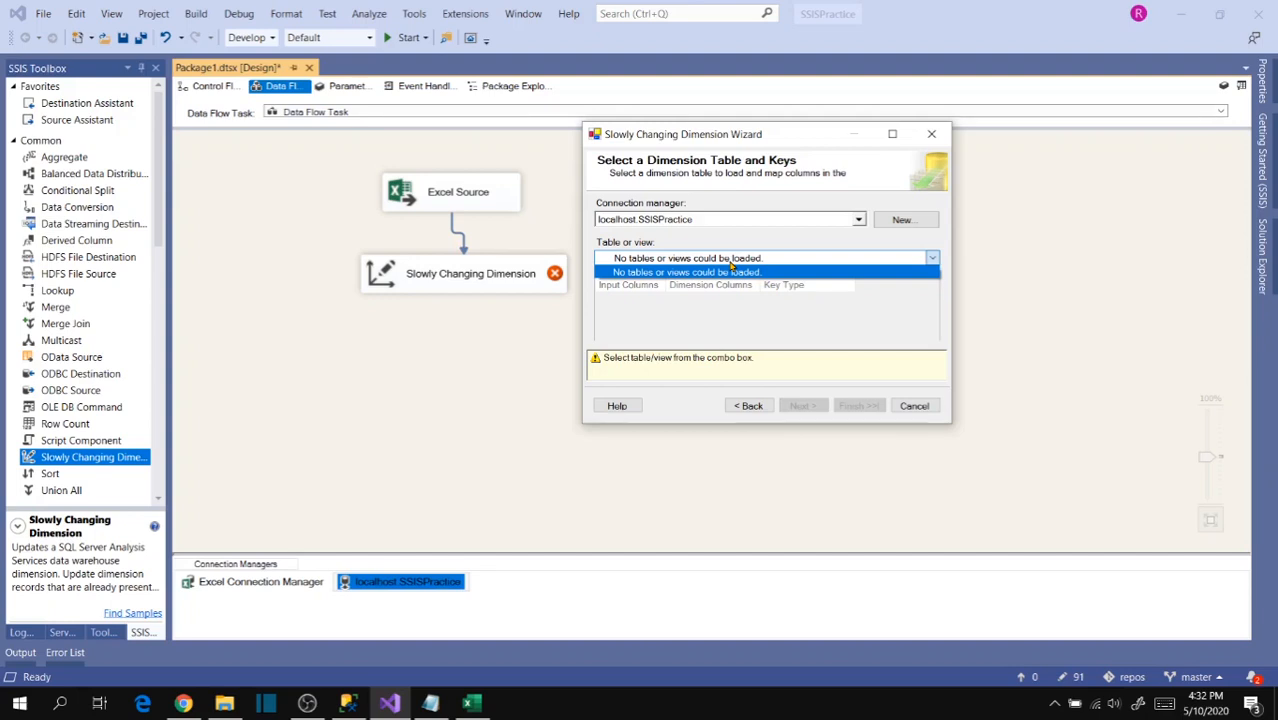
left_click(926, 406)
left_click(926, 406)
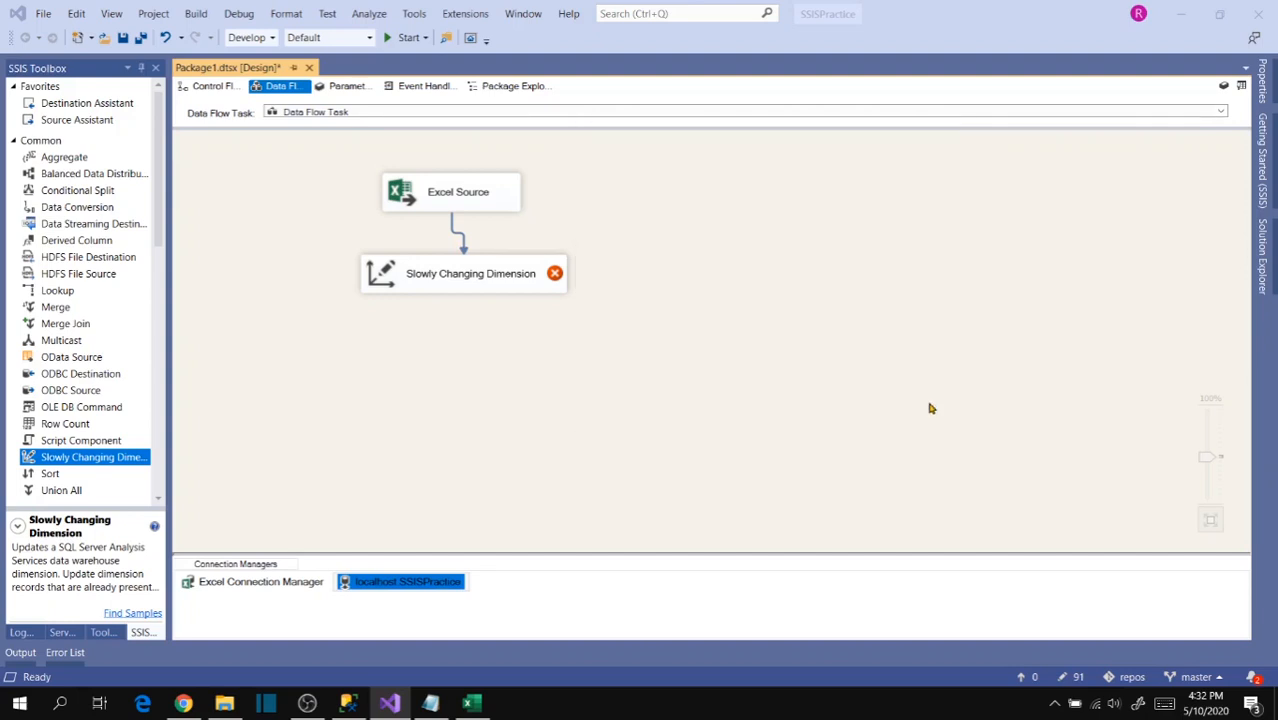
left_click(741, 404)
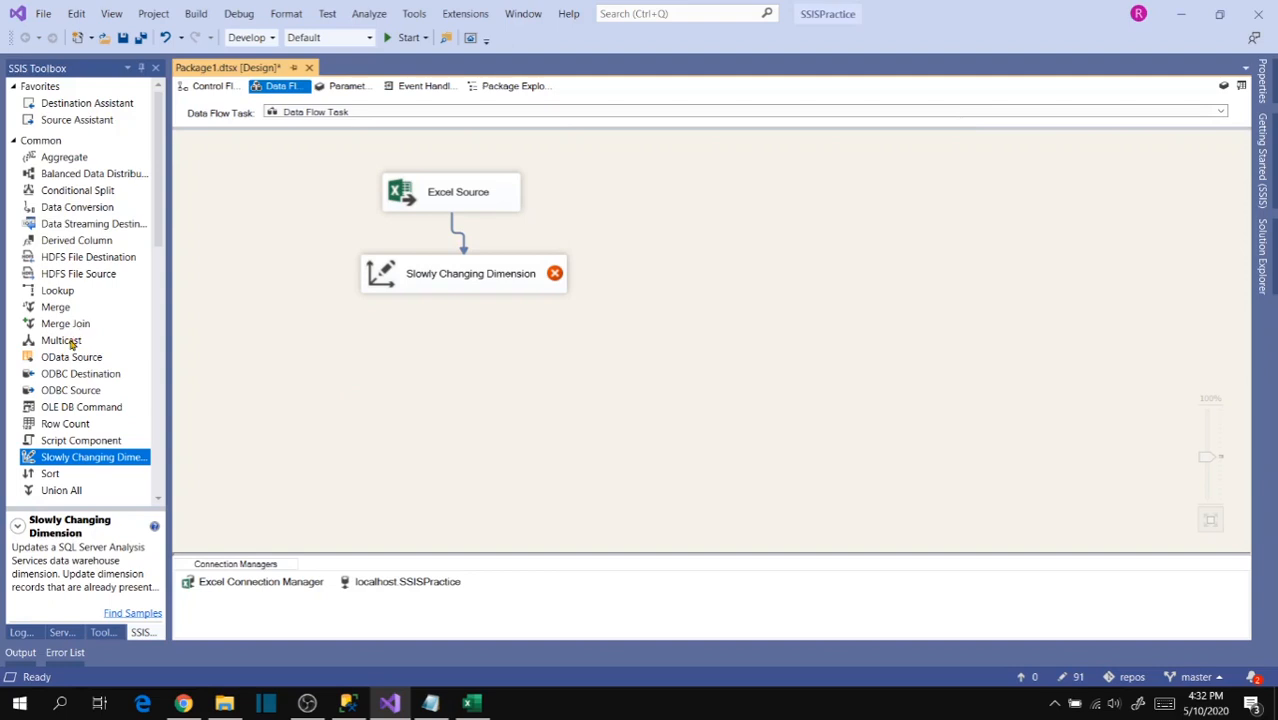
- Add an OLE DB Destination to the data flow and place it beside the Excel Source
scroll(104, 391, "down", 10)
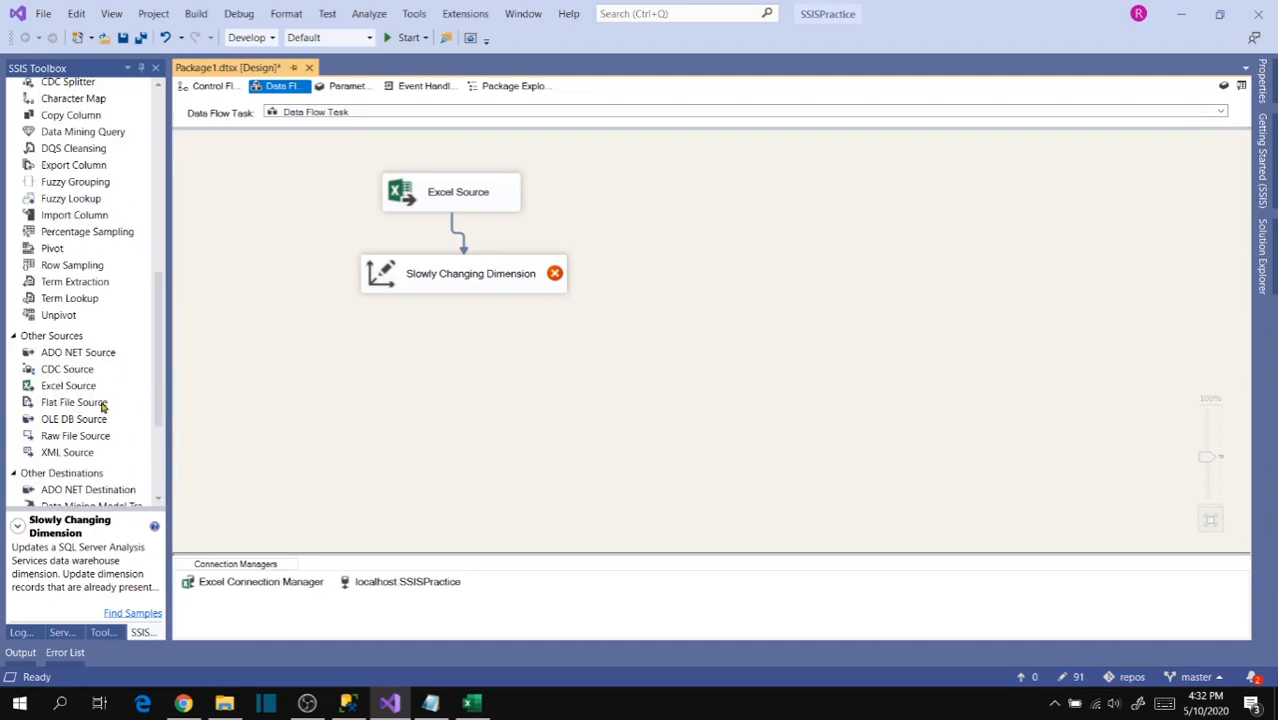
scroll(102, 395, "down", 4)
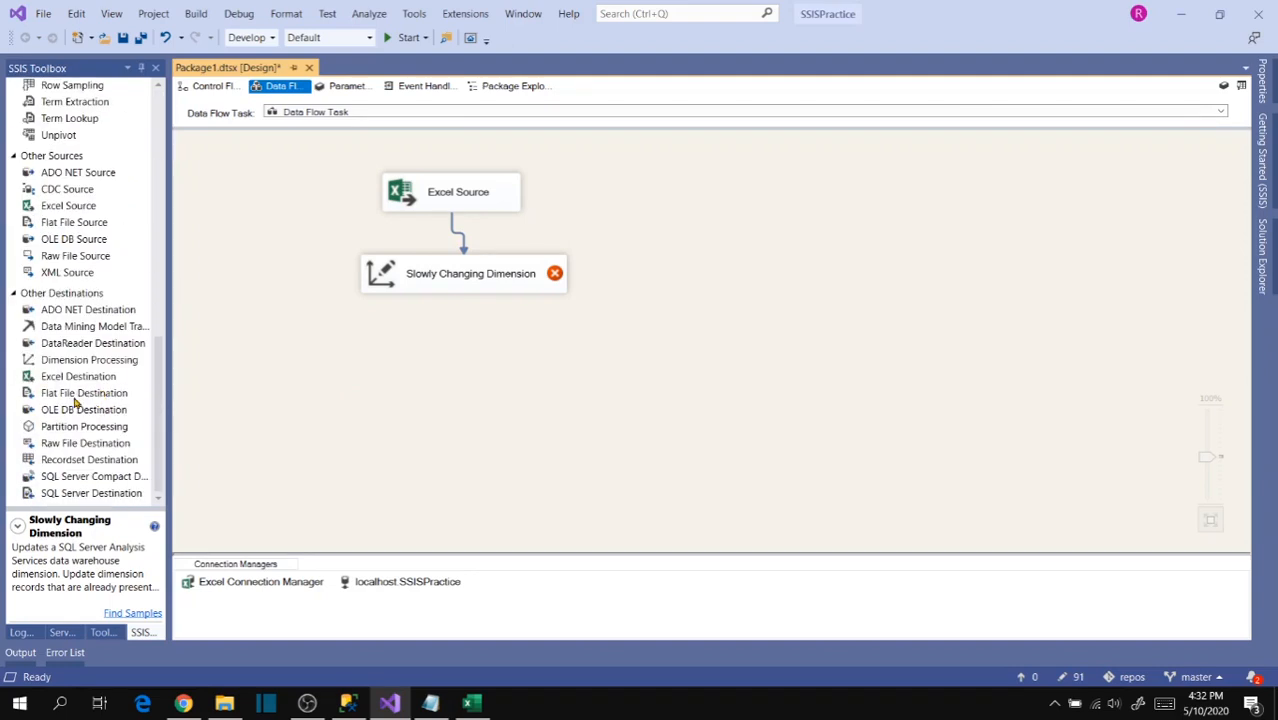
left_click_drag(66, 418, 580, 184)
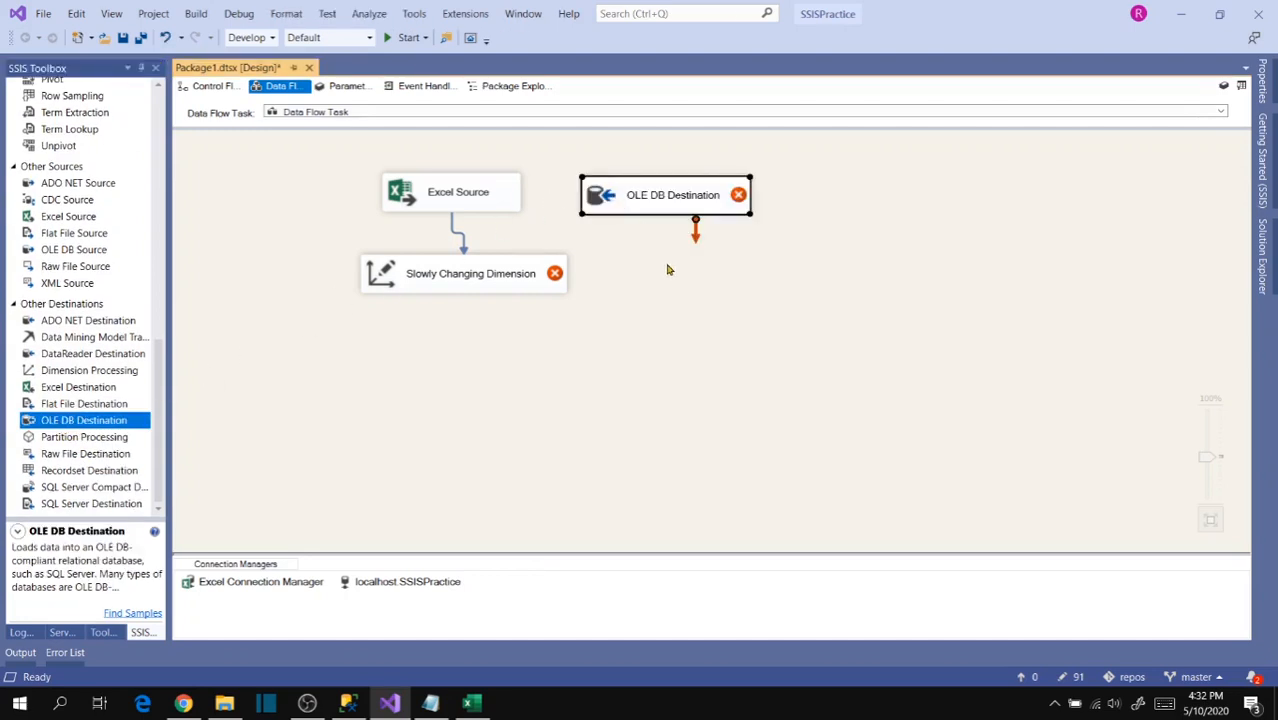
left_click(668, 268)
left_click_drag(658, 200, 639, 199)
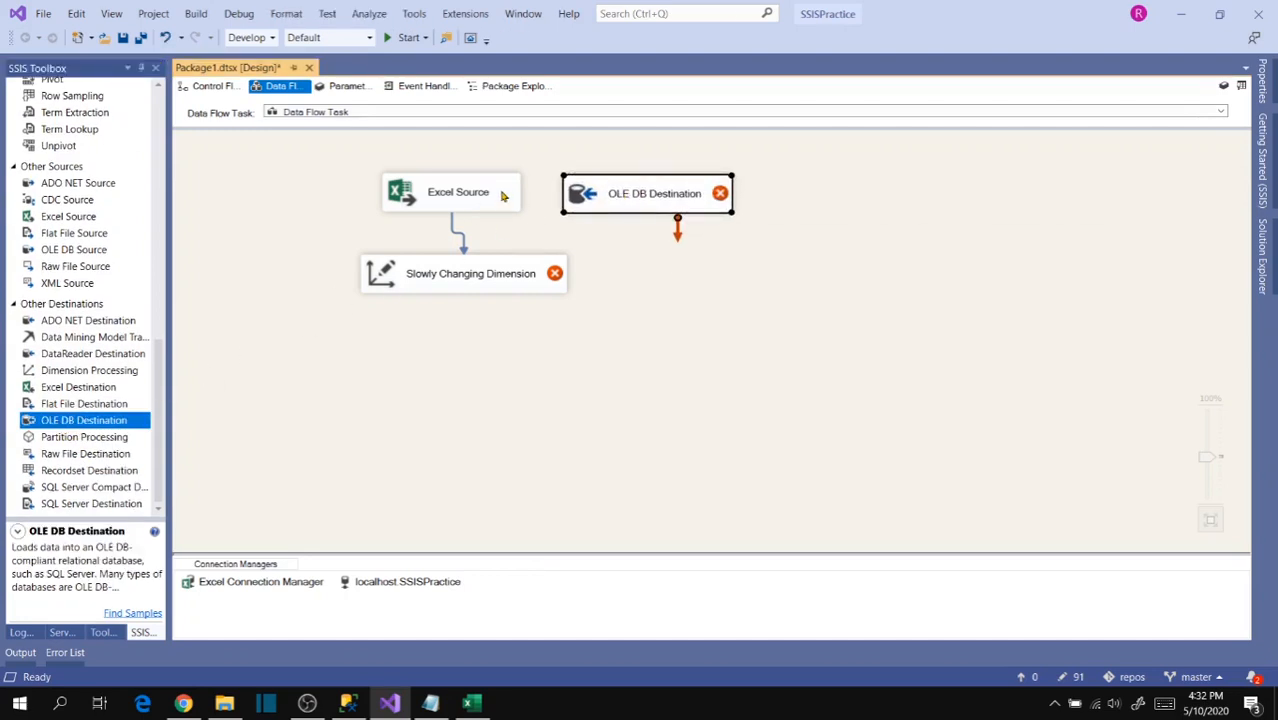
- Delete the path from the Excel Source to the Slowly Changing Dimension and connect the source to the OLE DB Destination
left_click(498, 206)
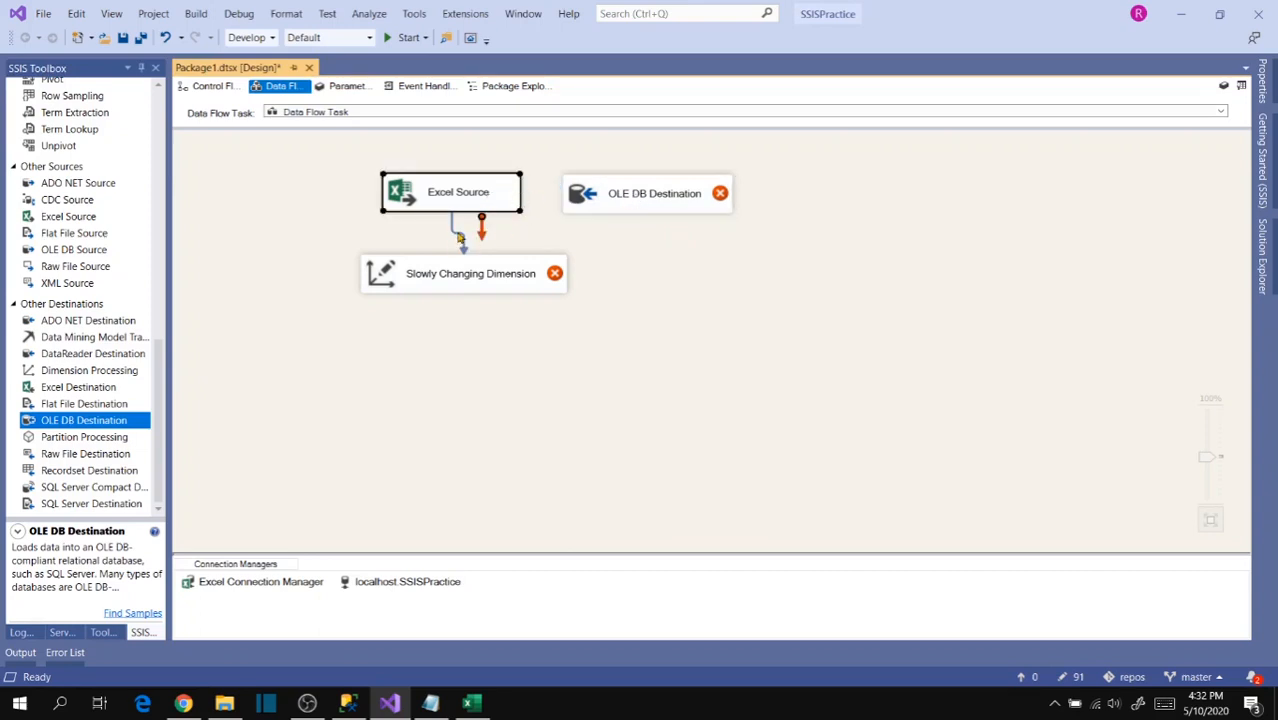
left_click(457, 234)
key("Delete")
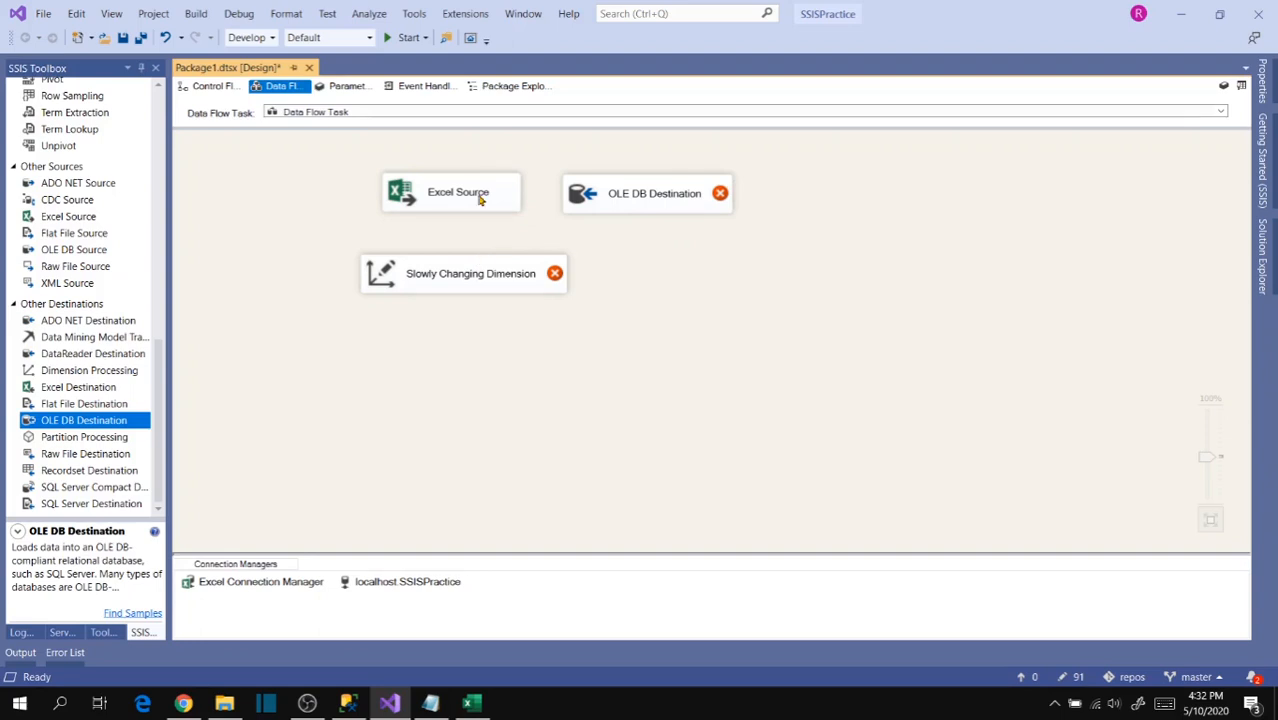
left_click(480, 199)
left_click_drag(463, 236, 600, 200)
- Create a new destination table named FinanceData from the generated column definitions in the OLE DB Destination's settings
double_click(640, 205)
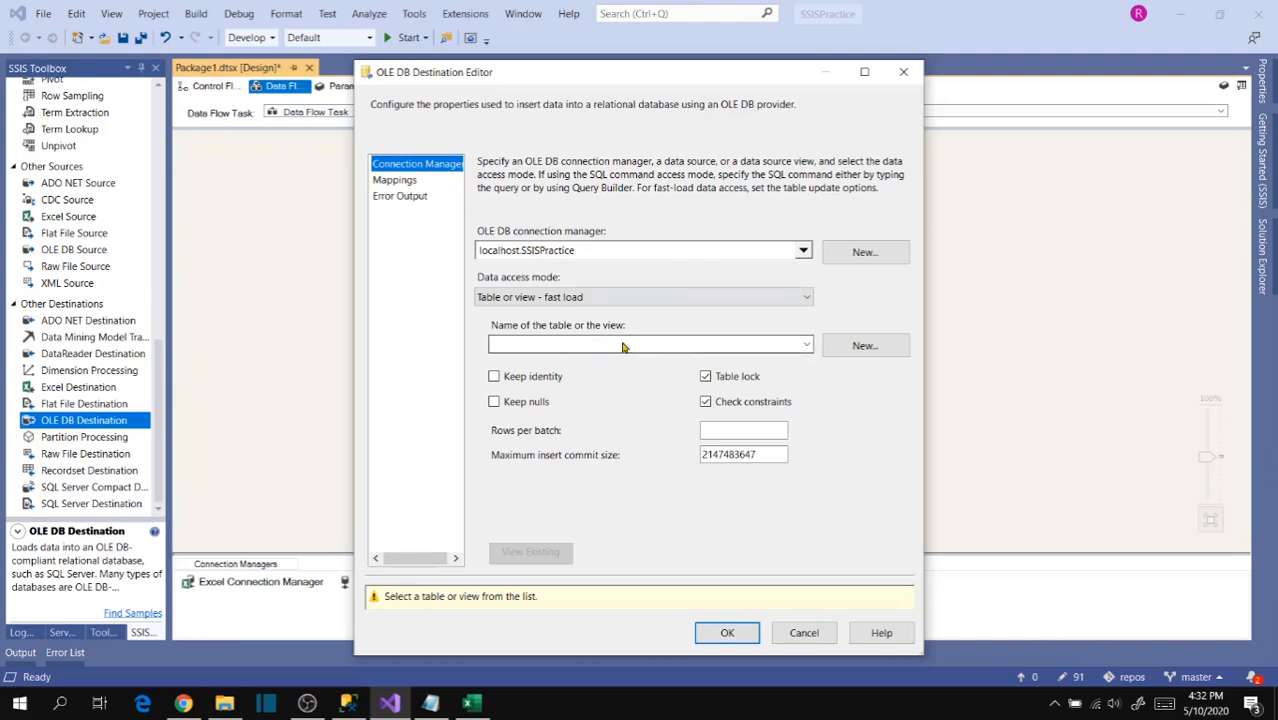
left_click(860, 348)
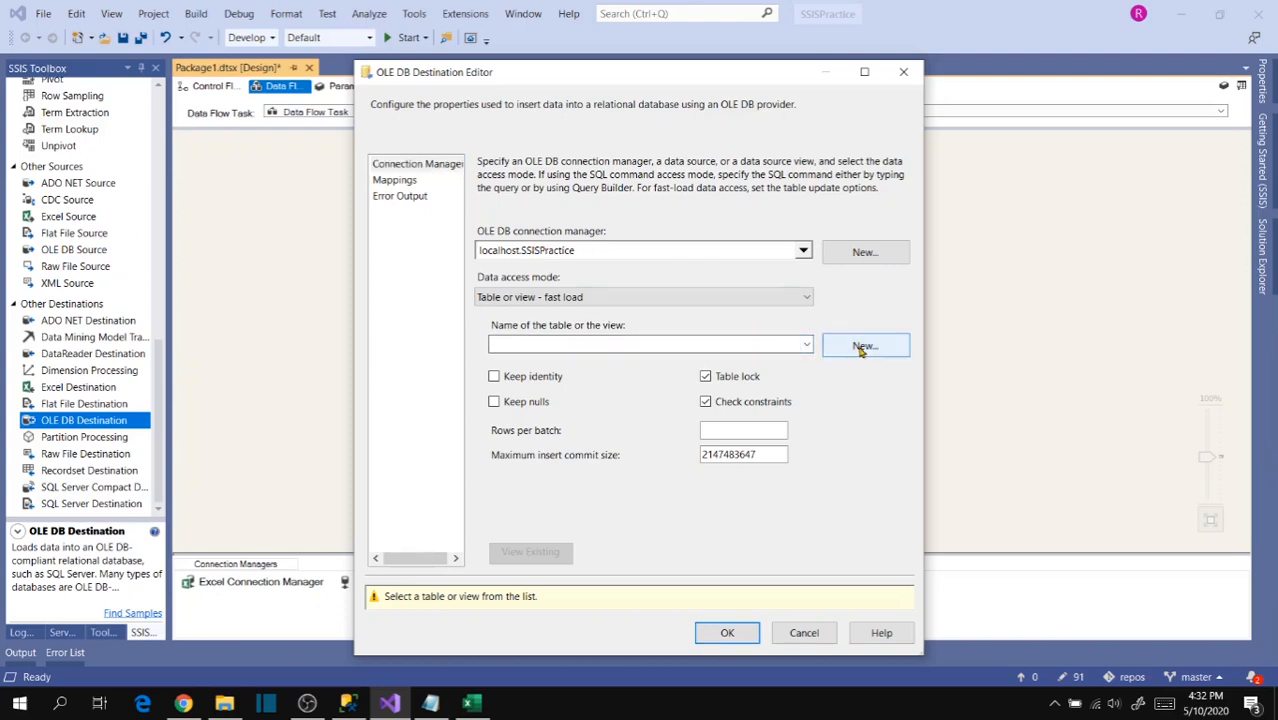
left_click(663, 343)
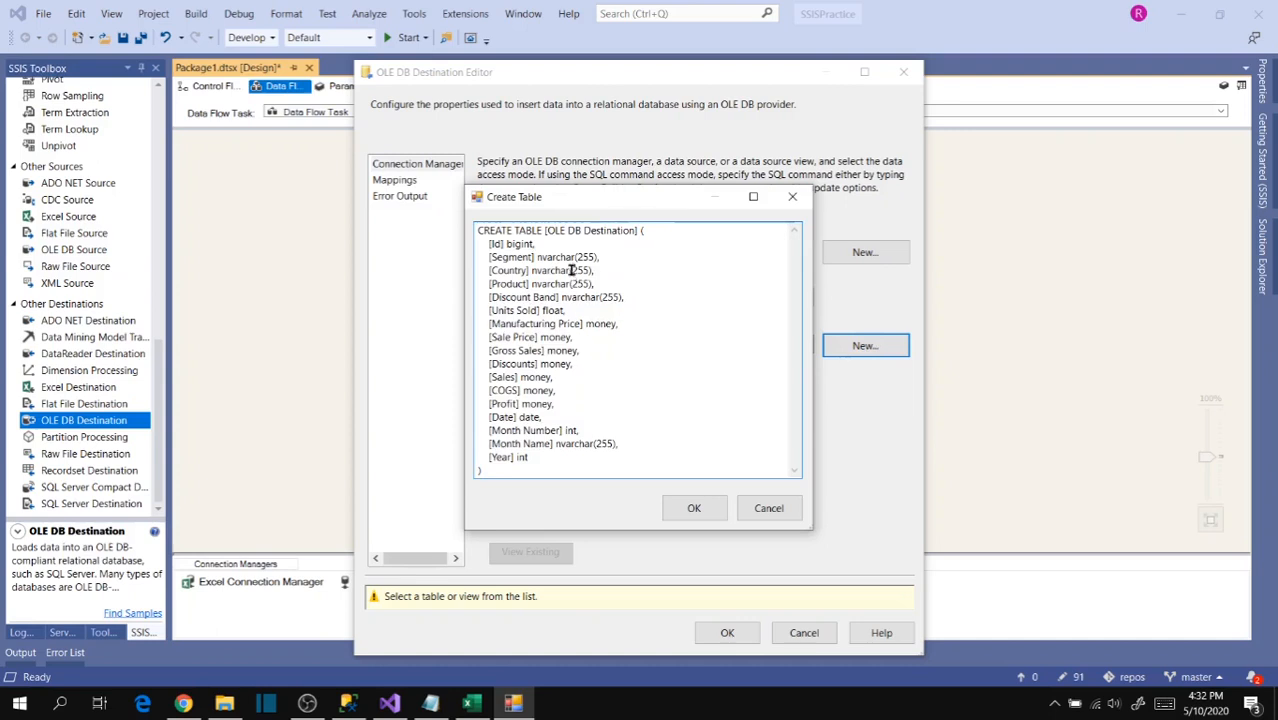
left_click_drag(546, 230, 637, 231)
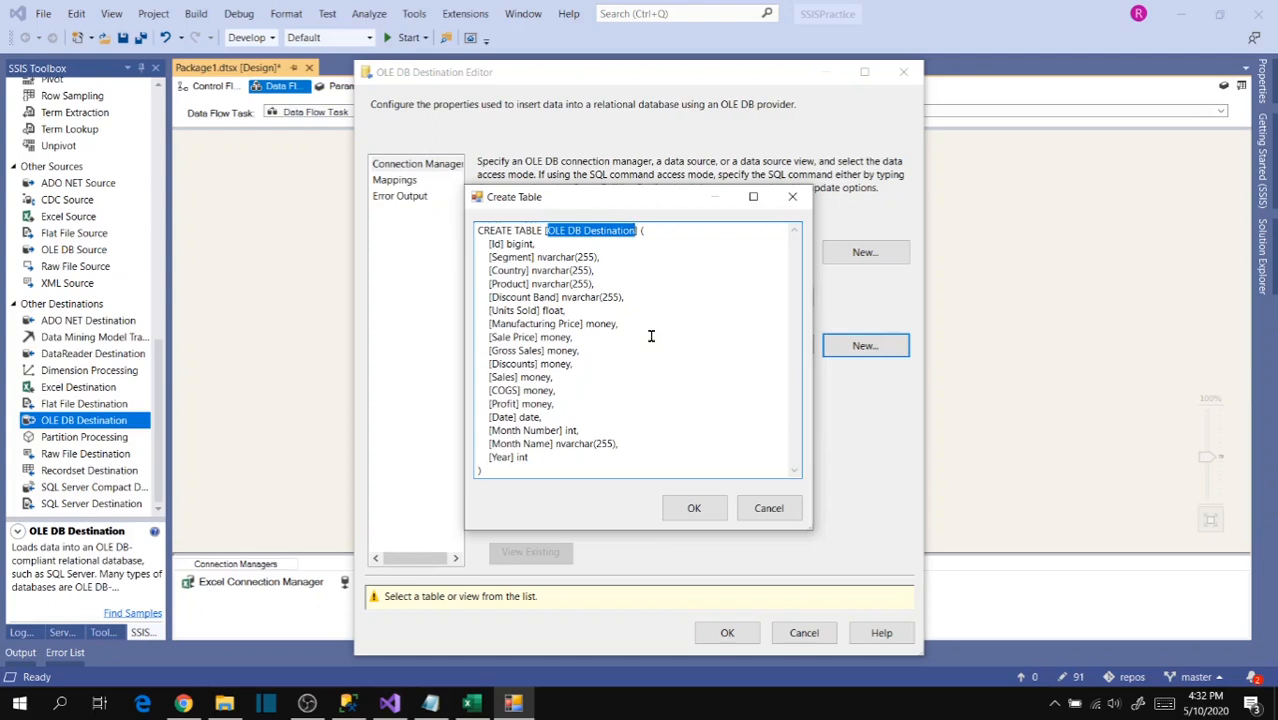
type("FinanceData]")
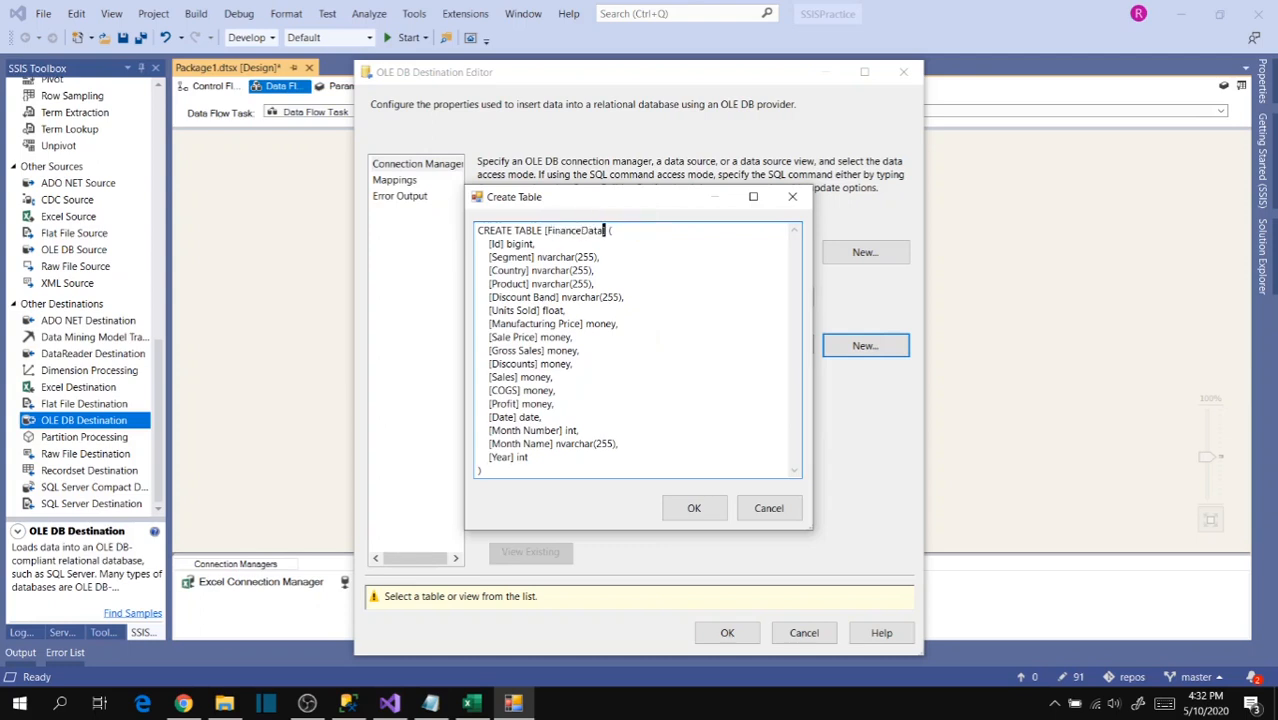
left_click(643, 271)
left_click(568, 430)
left_click(599, 432)
left_click(695, 510)
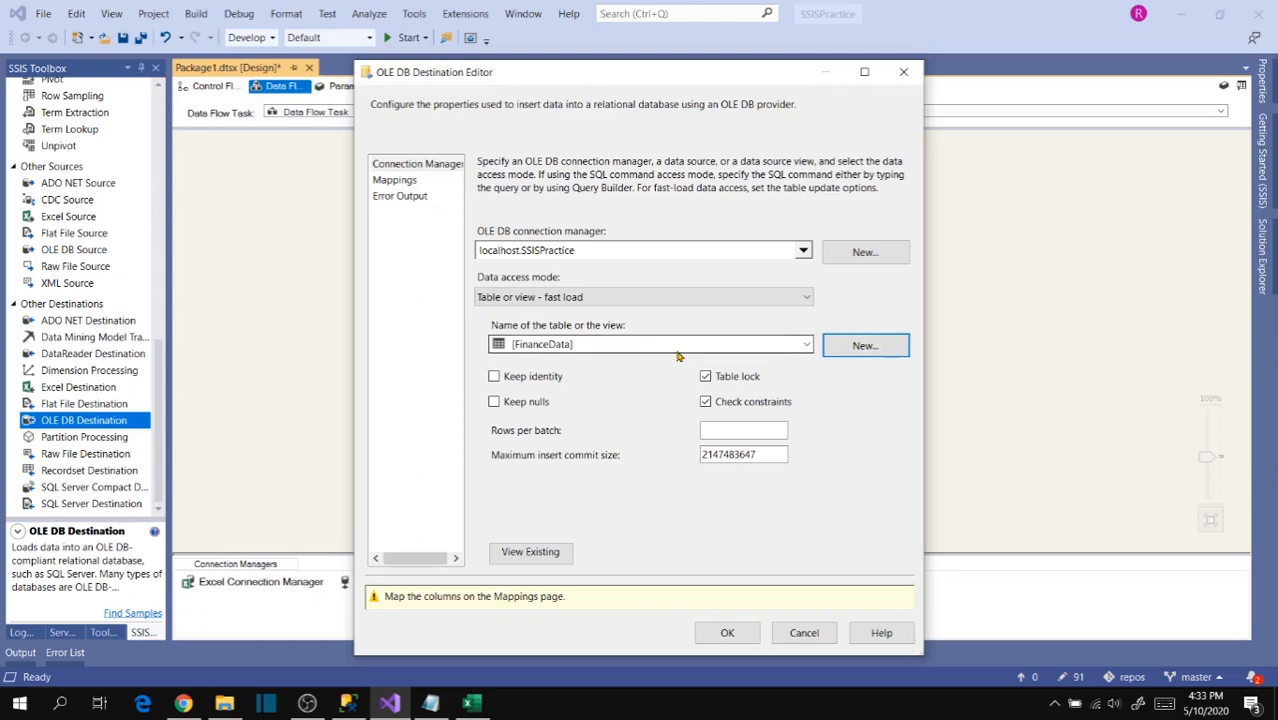
- Switch to SQL Server Management Studio and refresh the tables of the SSISPractice database
left_click(347, 703)
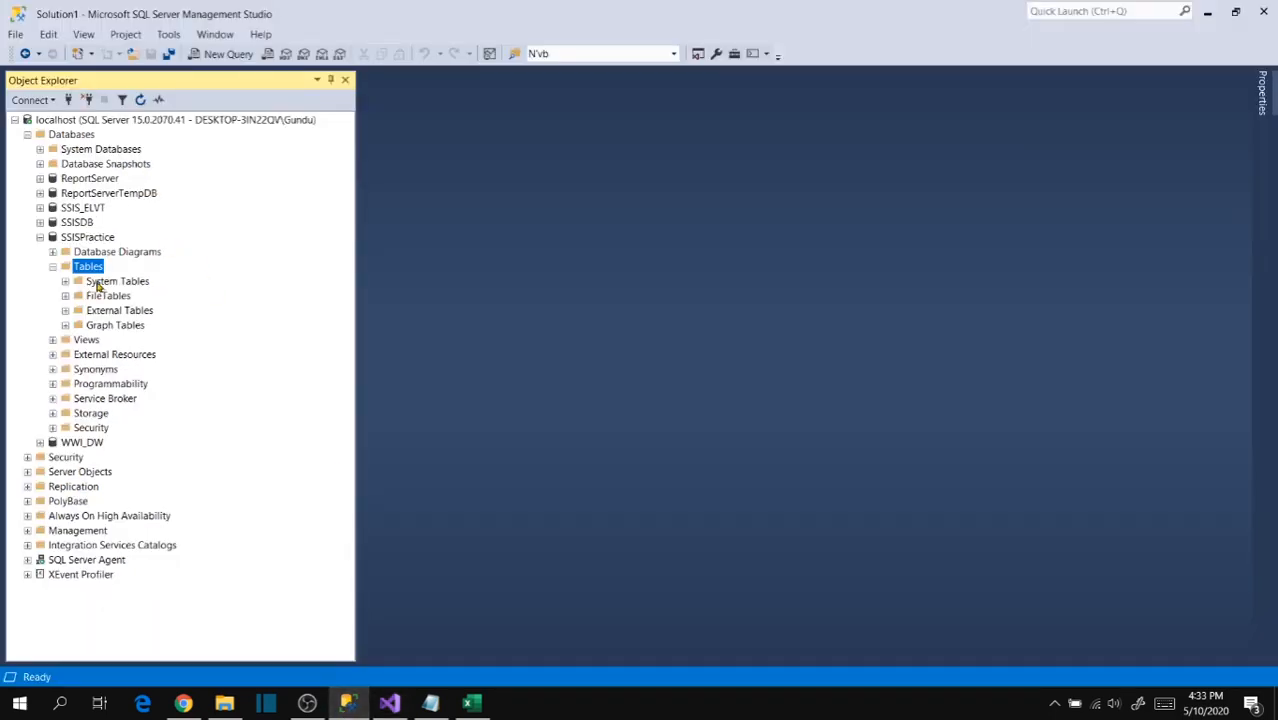
right_click(90, 266)
left_click(134, 349)
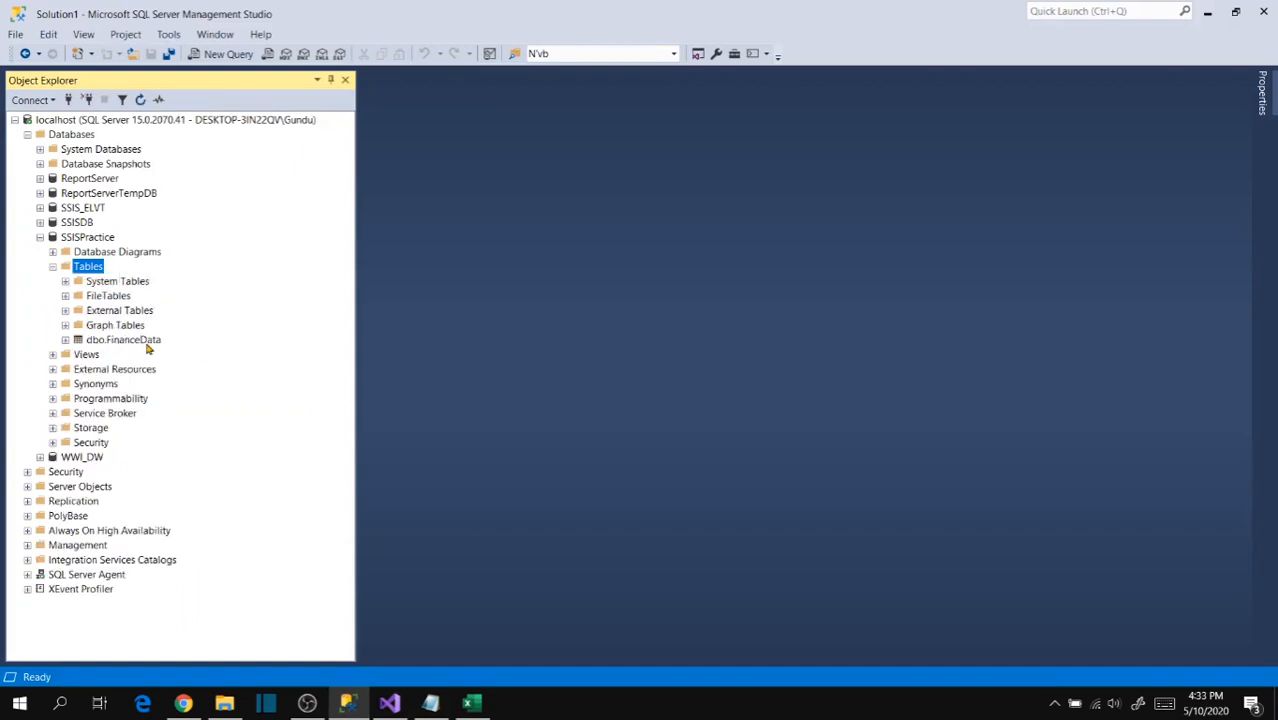
- Script the dbo.FinanceData table as DROP and CREATE into a new query editor window
left_click(128, 341)
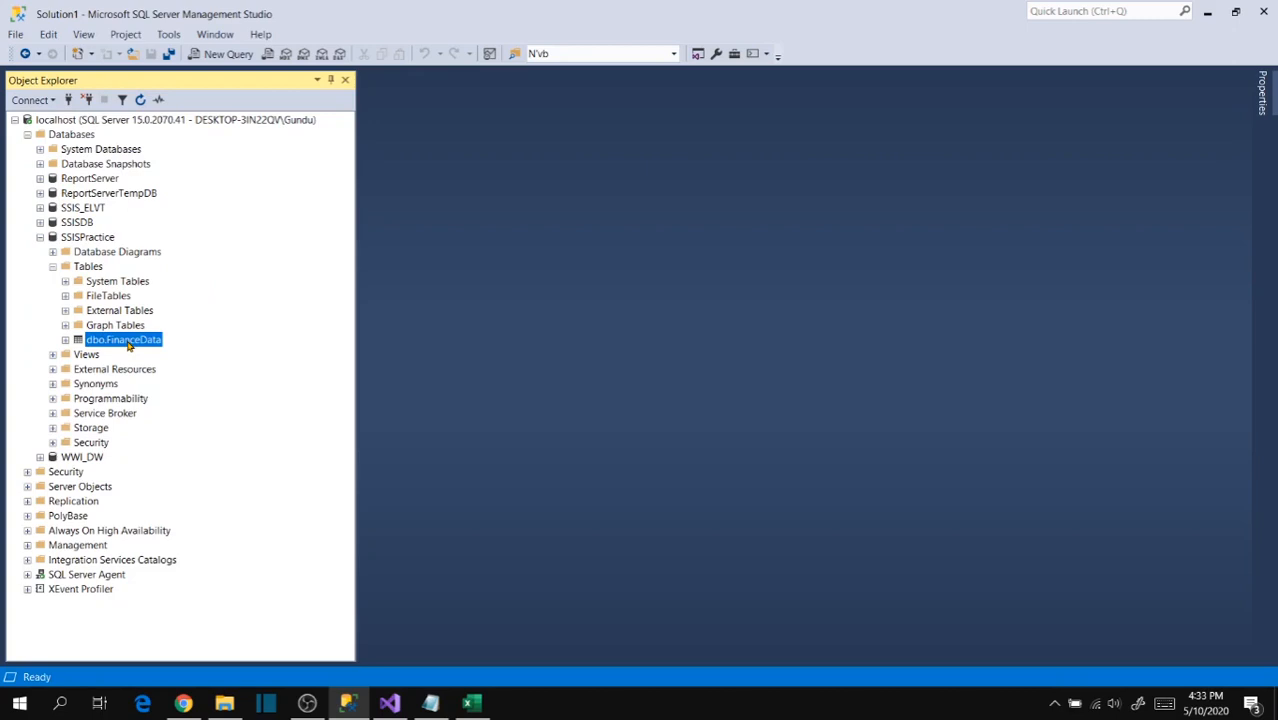
right_click(128, 345)
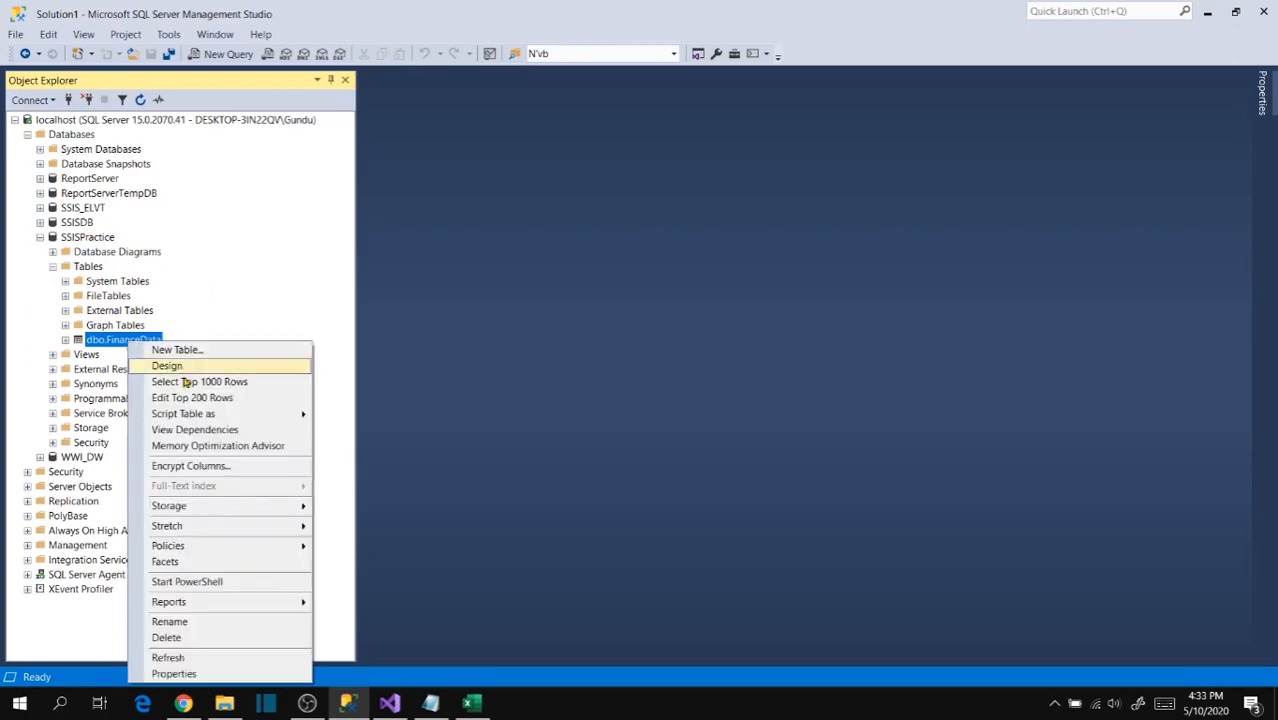
mouse_move(195, 414)
mouse_move(374, 484)
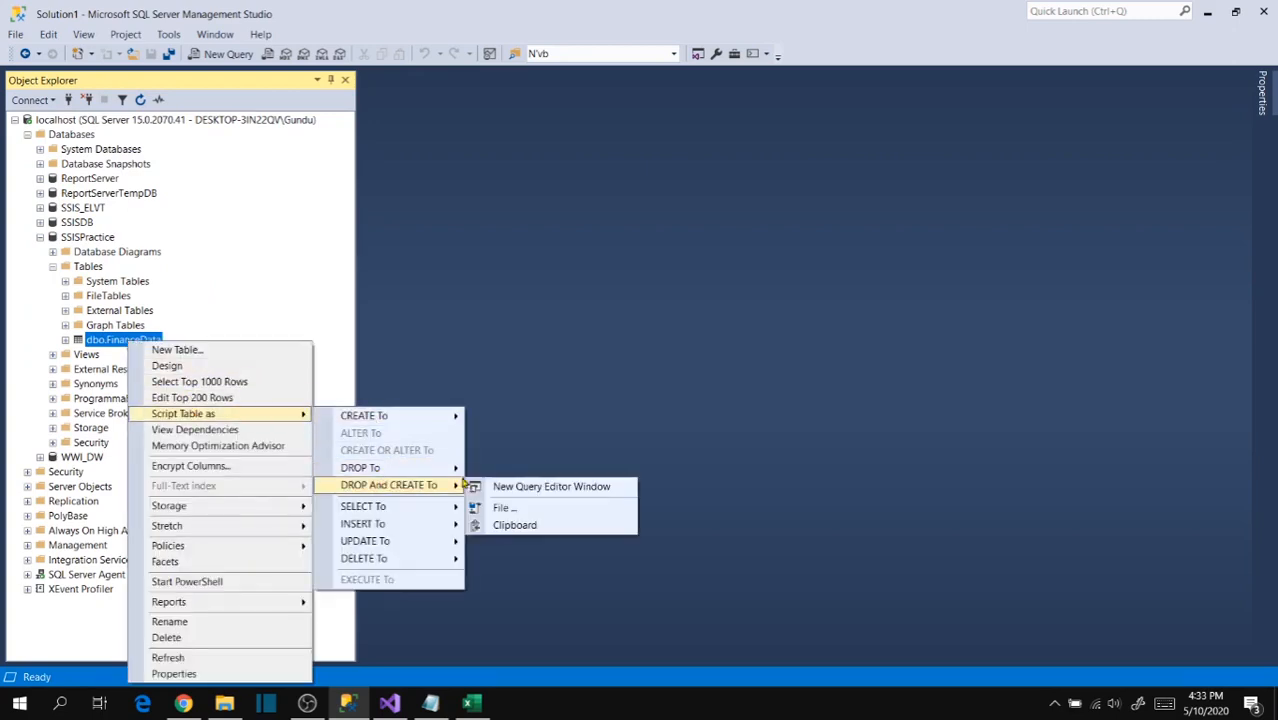
left_click(513, 485)
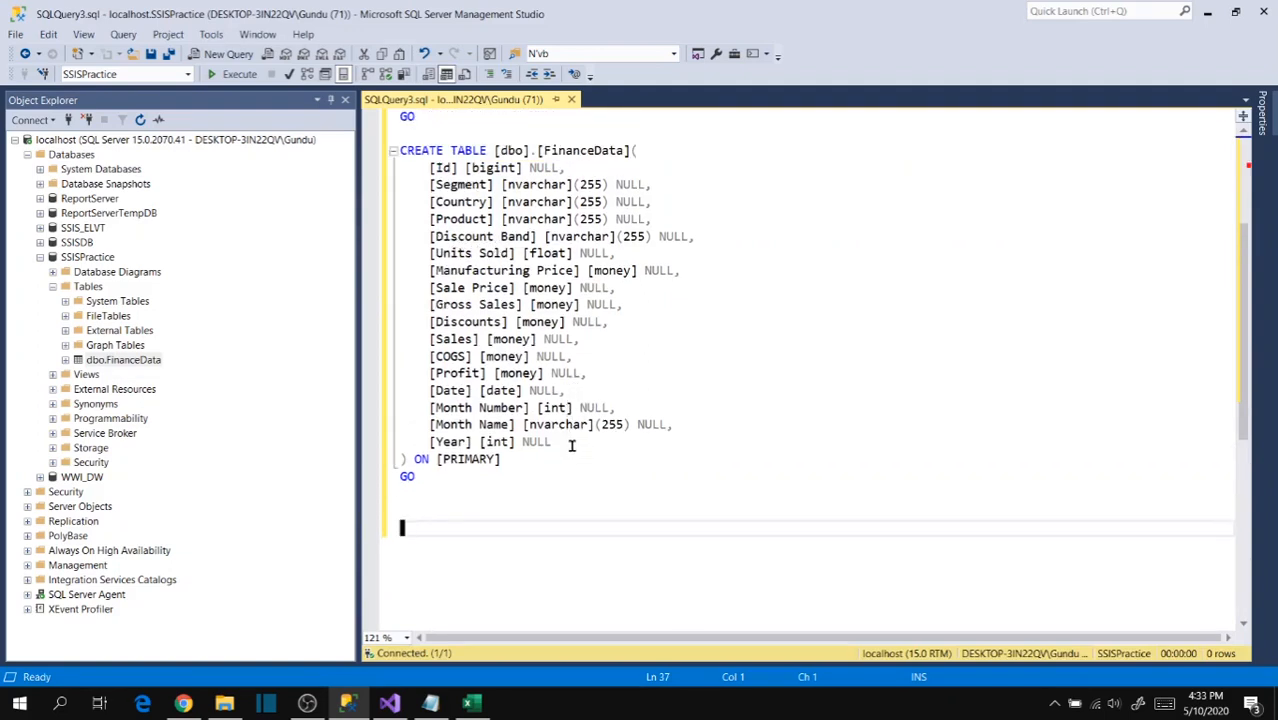
- Add a [StartDate] datetime column after [Year] in the CREATE TABLE script of FinanceData
left_click(593, 450)
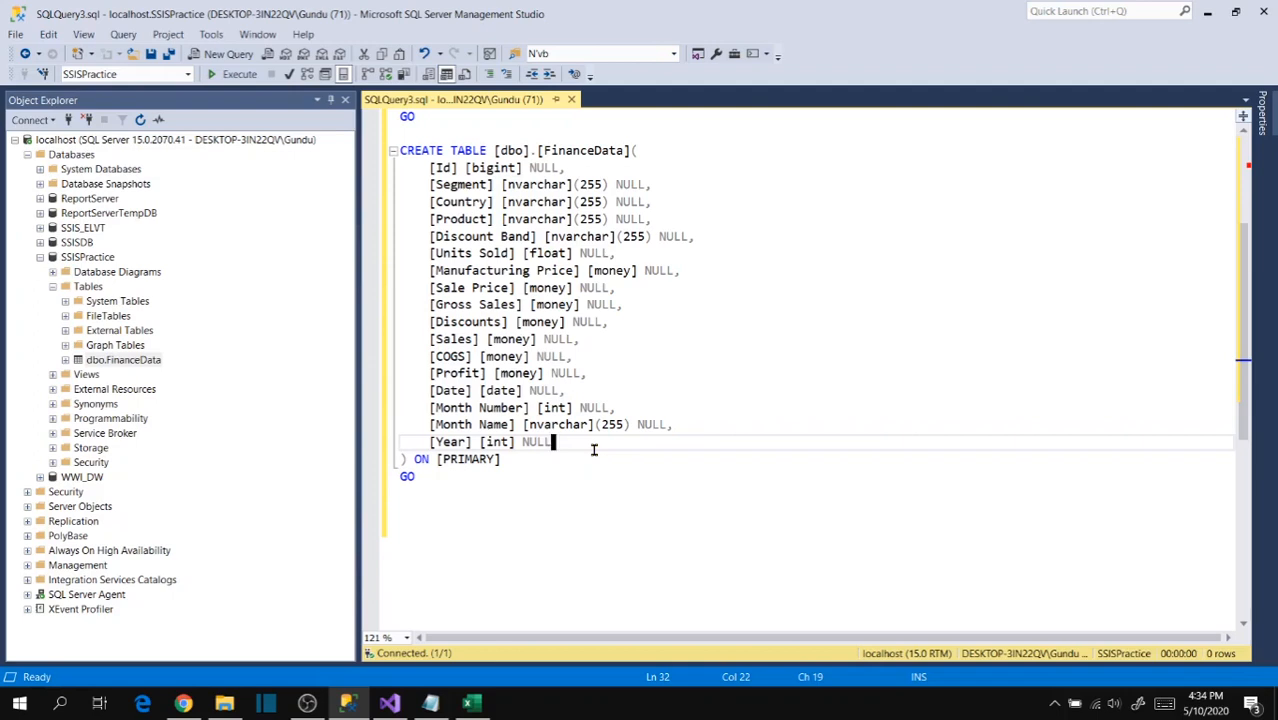
type(",")
key("Return")
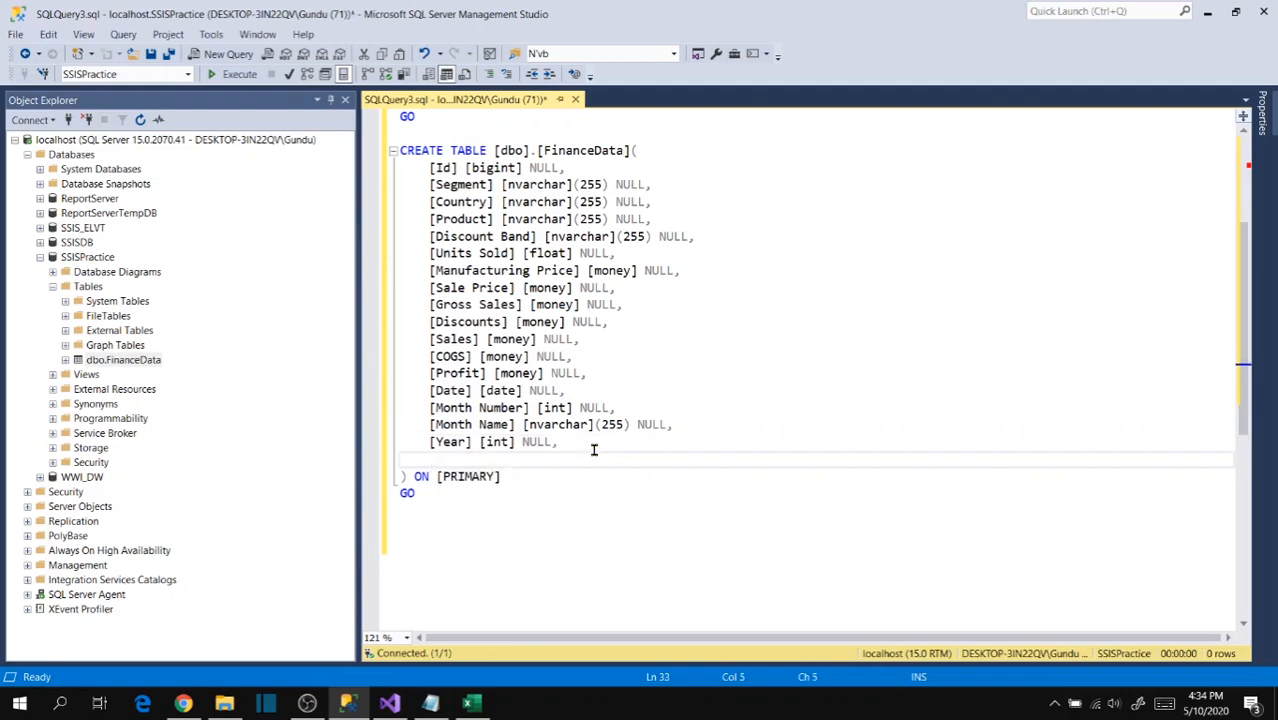
type("[StartDate]")
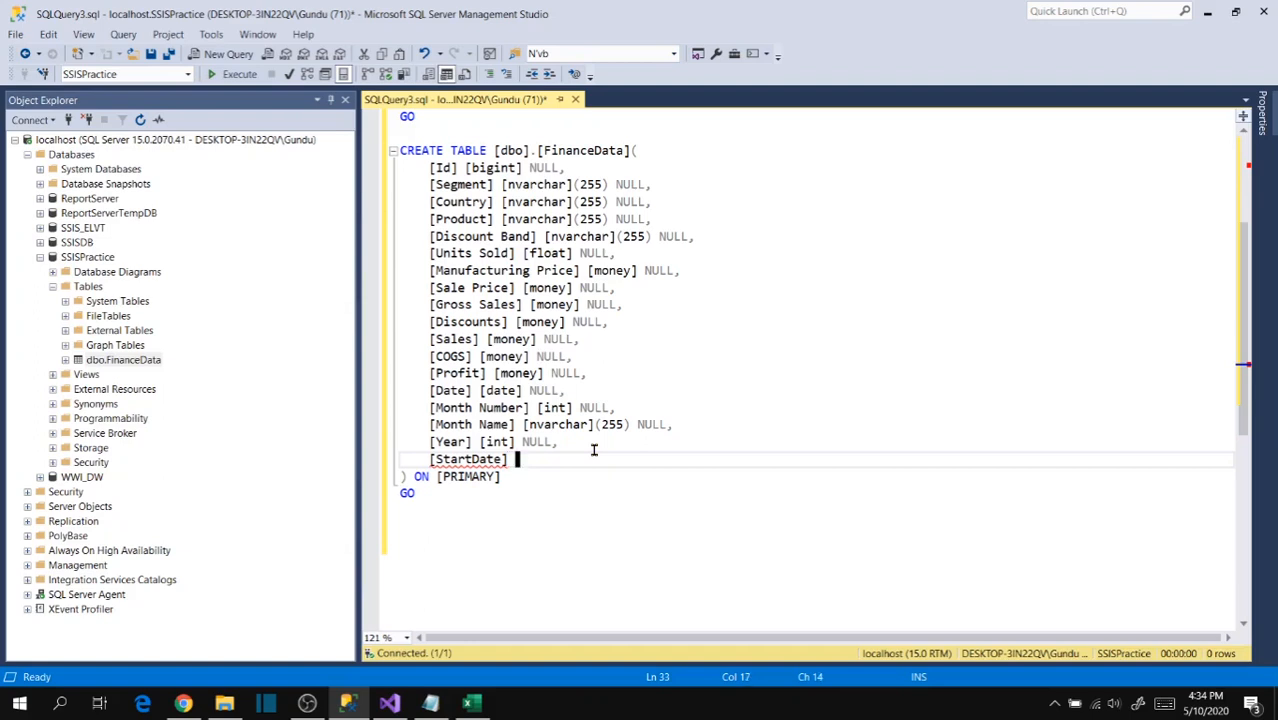
type("datetime,")
- Add an [EndDate] datetime column after [StartDate] in the FinanceData CREATE TABLE script and execute the script
key("Return")
type("[E")
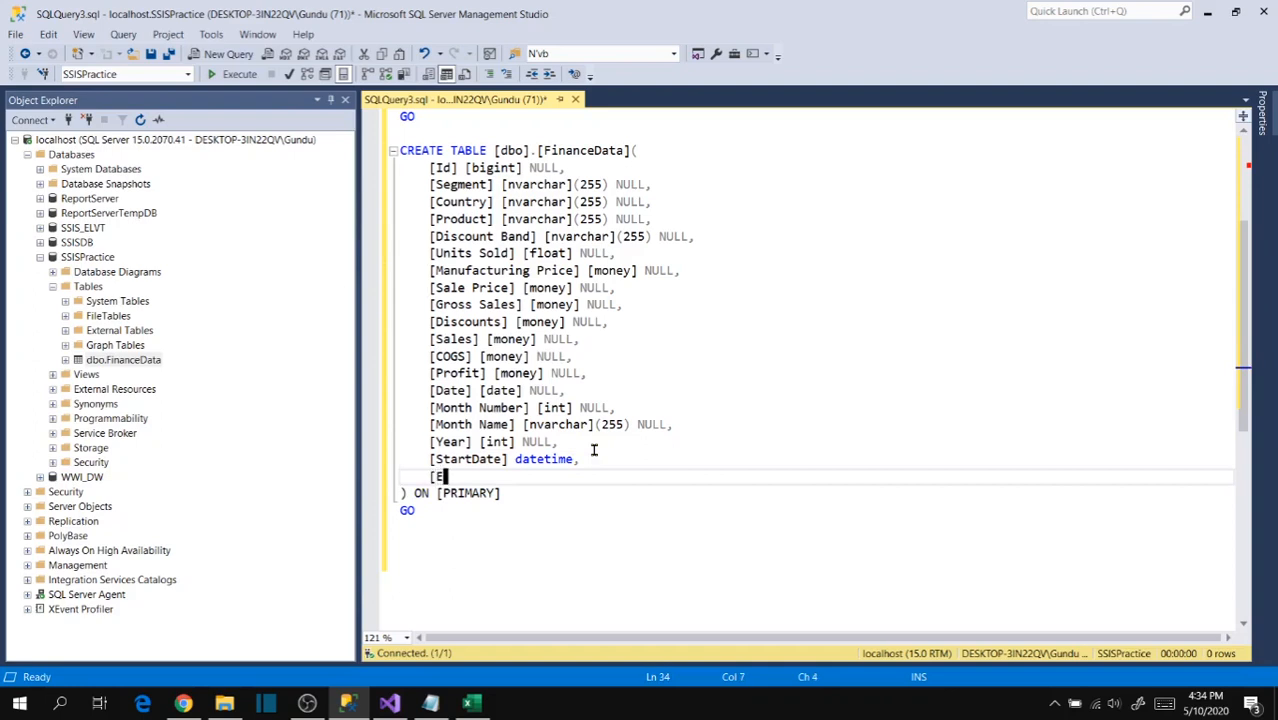
type("ndDate] ")
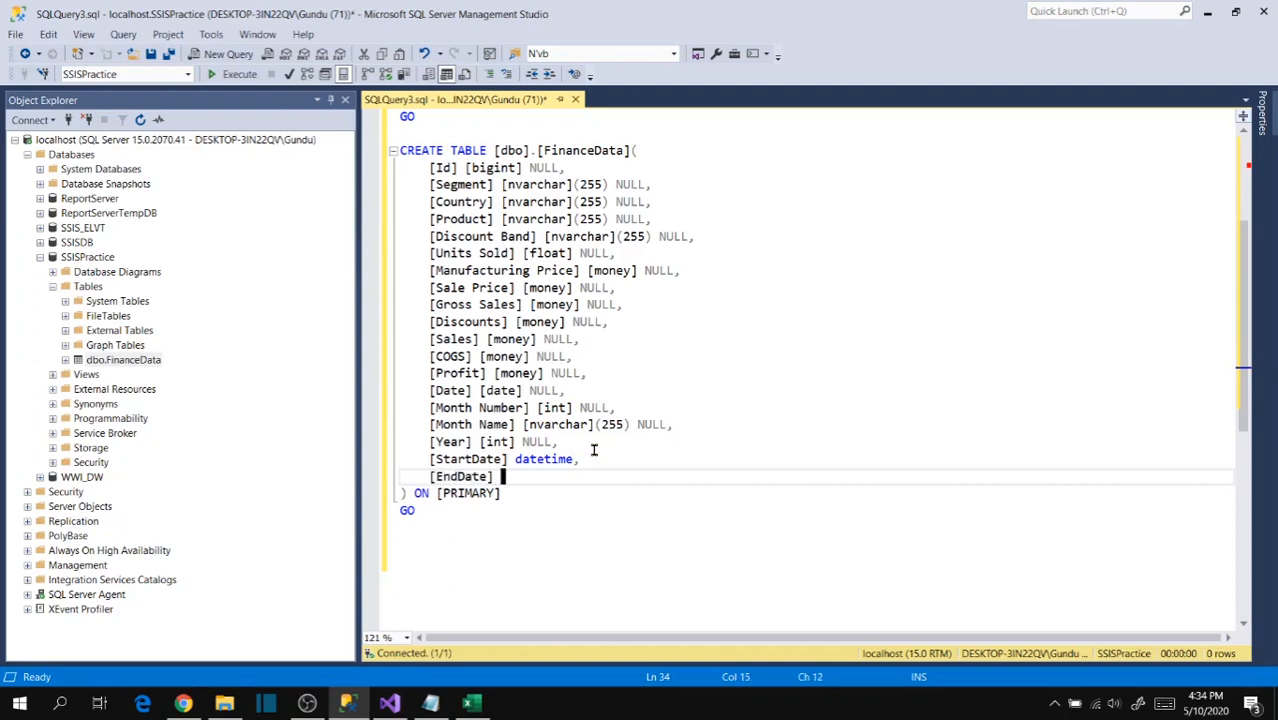
type("datetime")
key("F5")
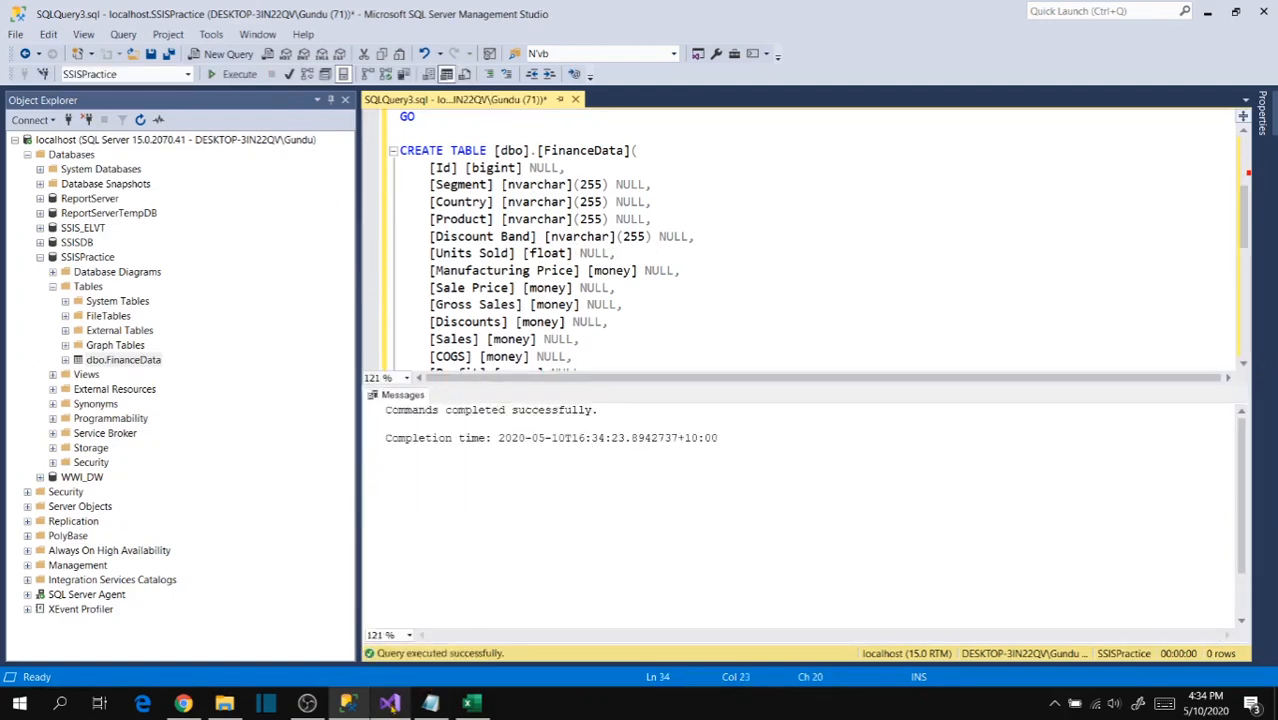
- Switch to Visual Studio and accept the OLE DB Destination's column mappings, leaving StartDate and EndDate set to <ignore>
left_click(390, 703)
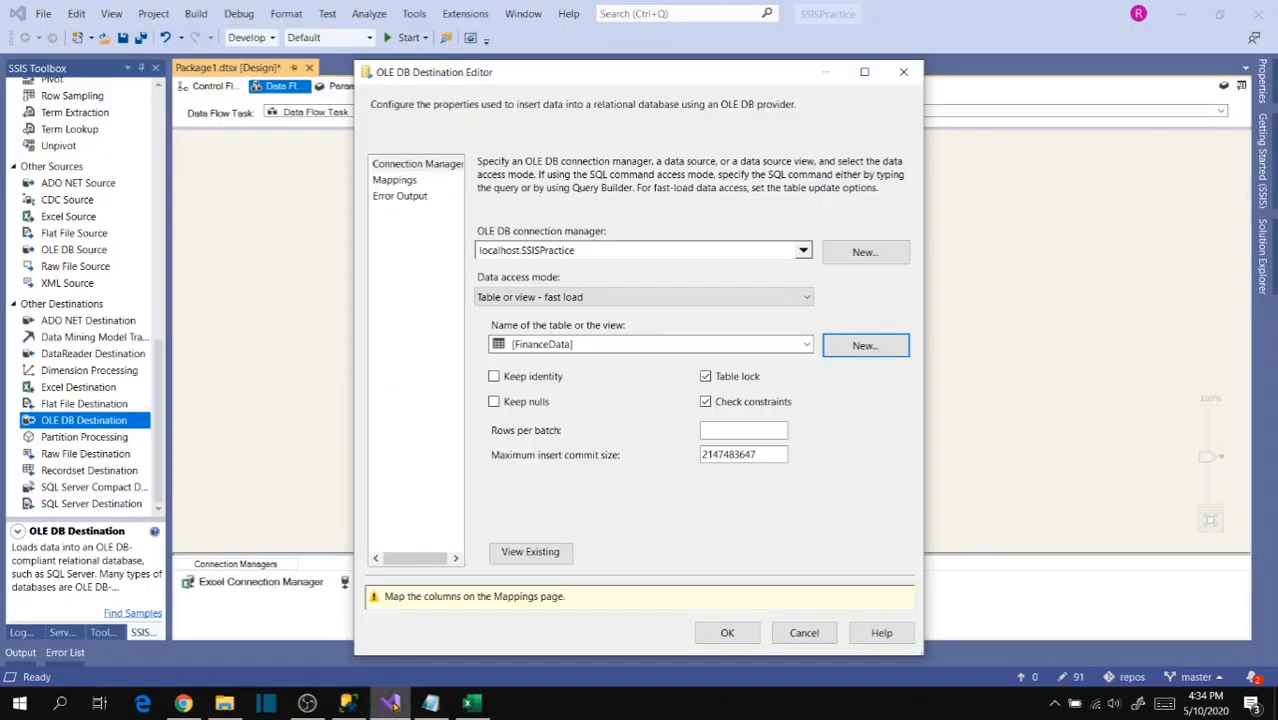
left_click(396, 181)
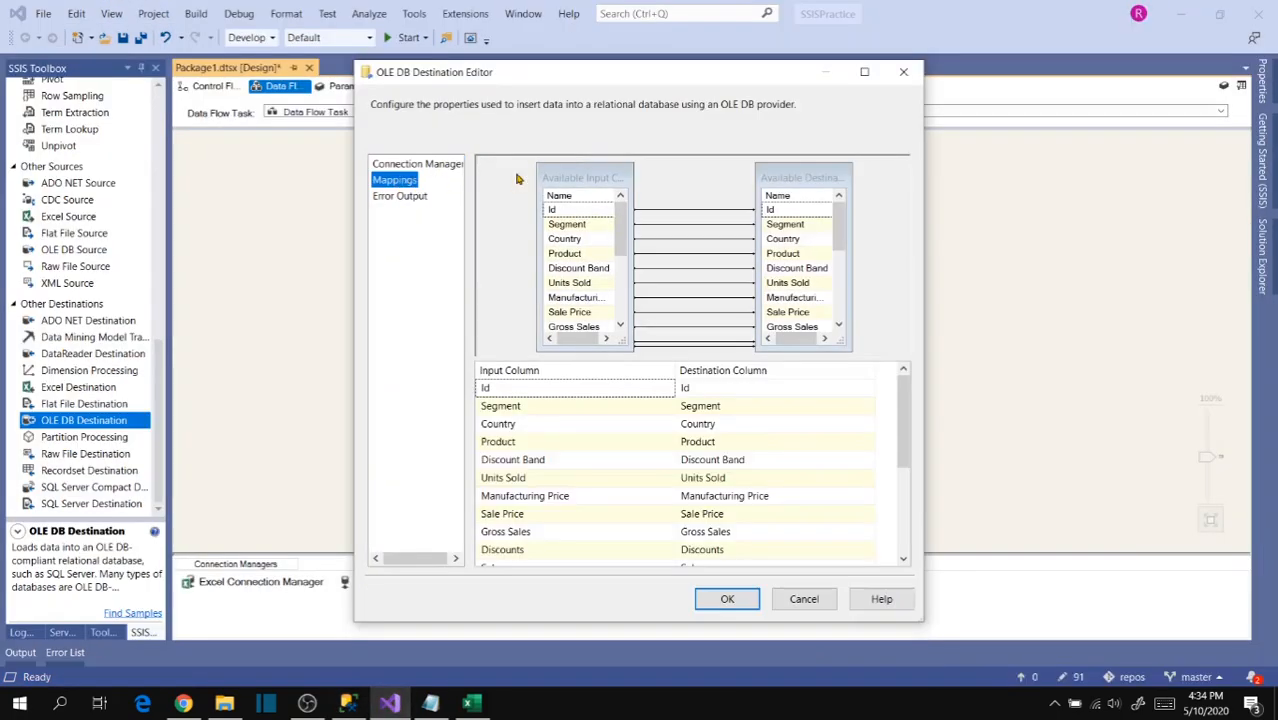
left_click_drag(901, 420, 887, 522)
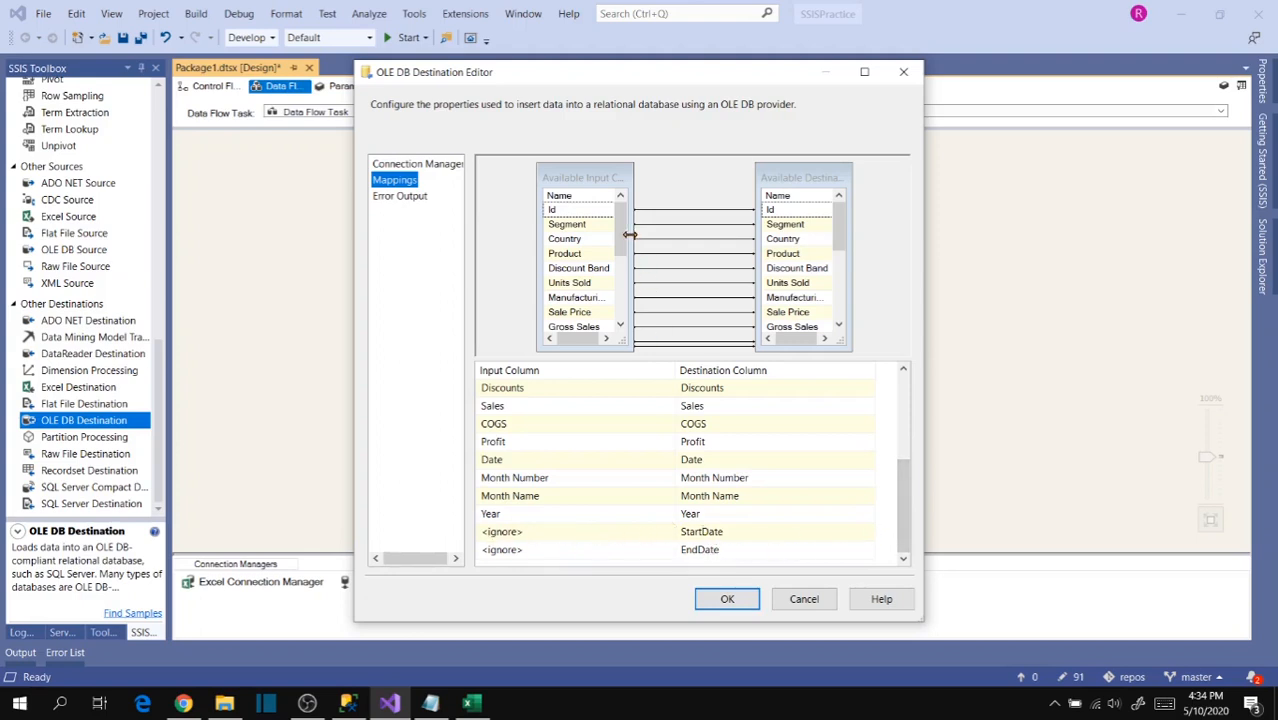
left_click(667, 534)
left_click(668, 534)
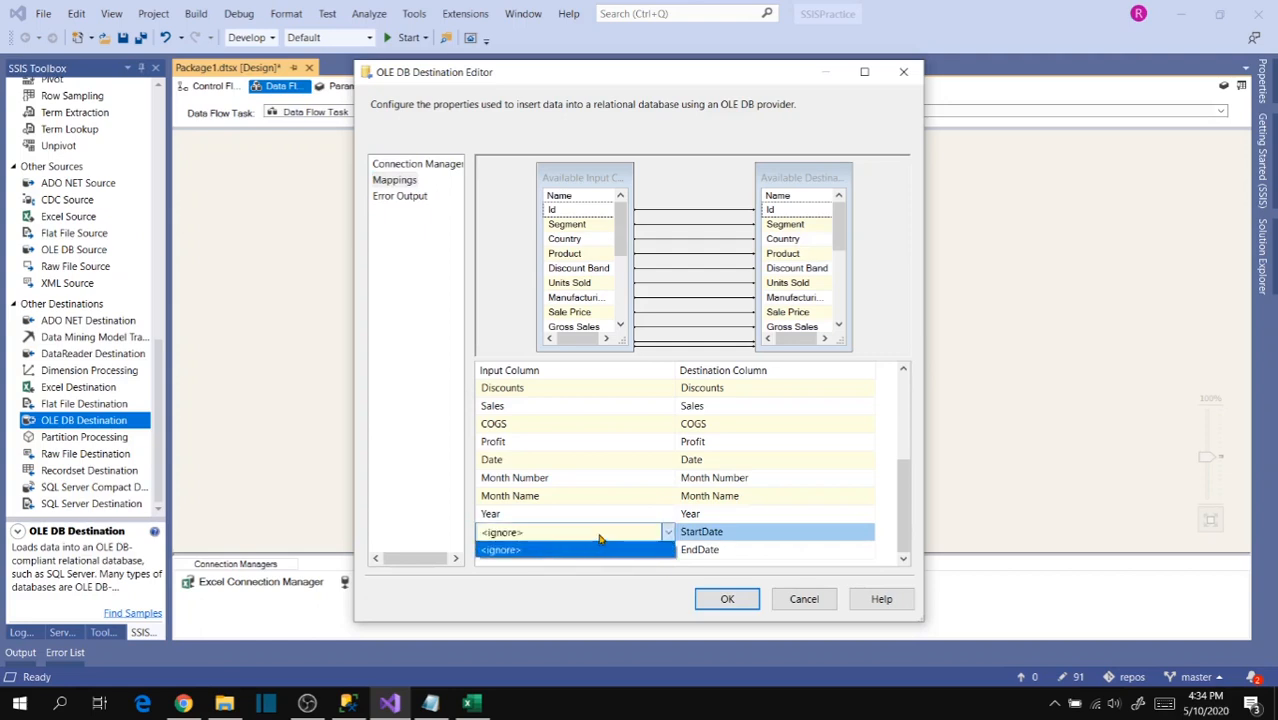
left_click(601, 534)
left_click_drag(621, 236, 627, 327)
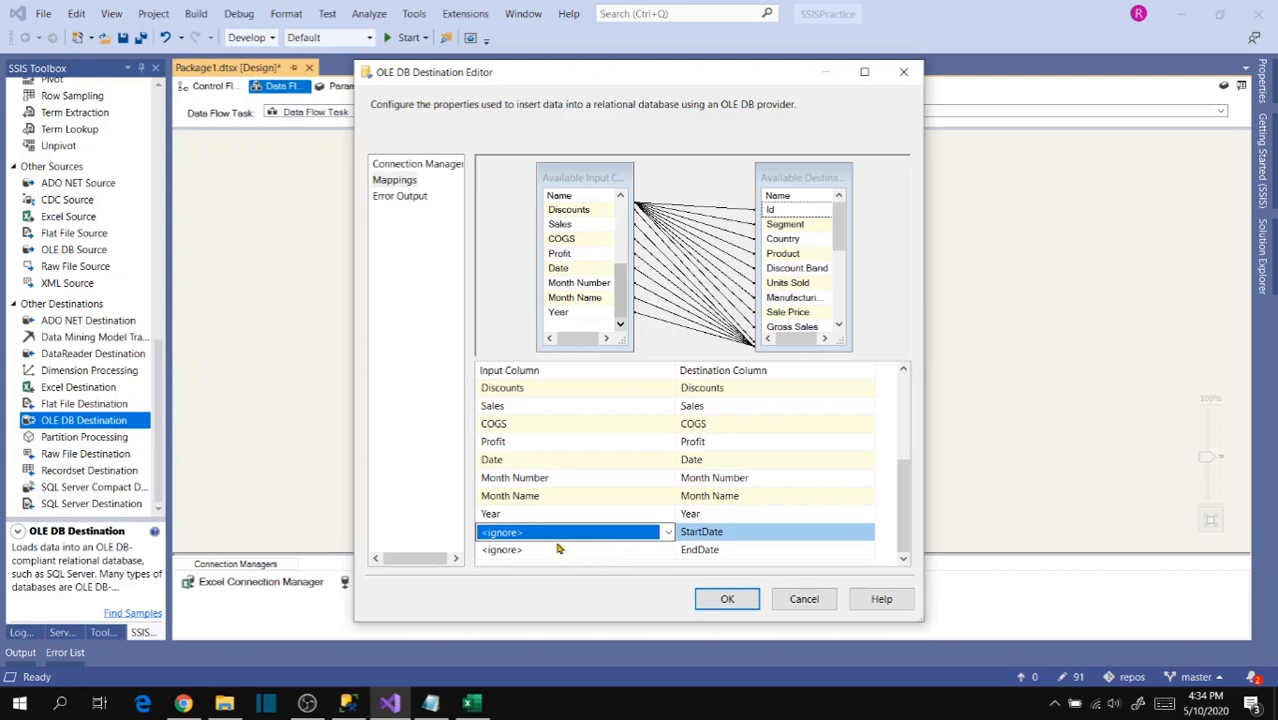
left_click(728, 598)
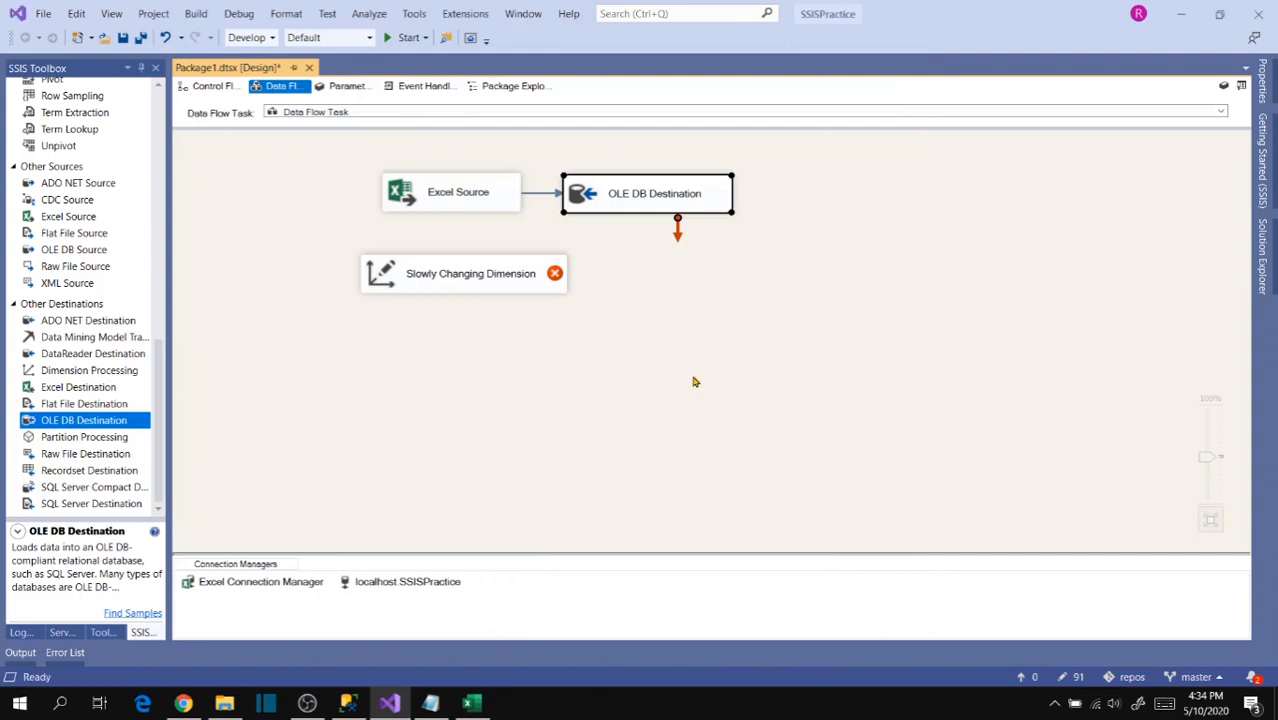
- Delete the OLE DB Destination and connect the Excel Source's output to the Slowly Changing Dimension
key("Delete")
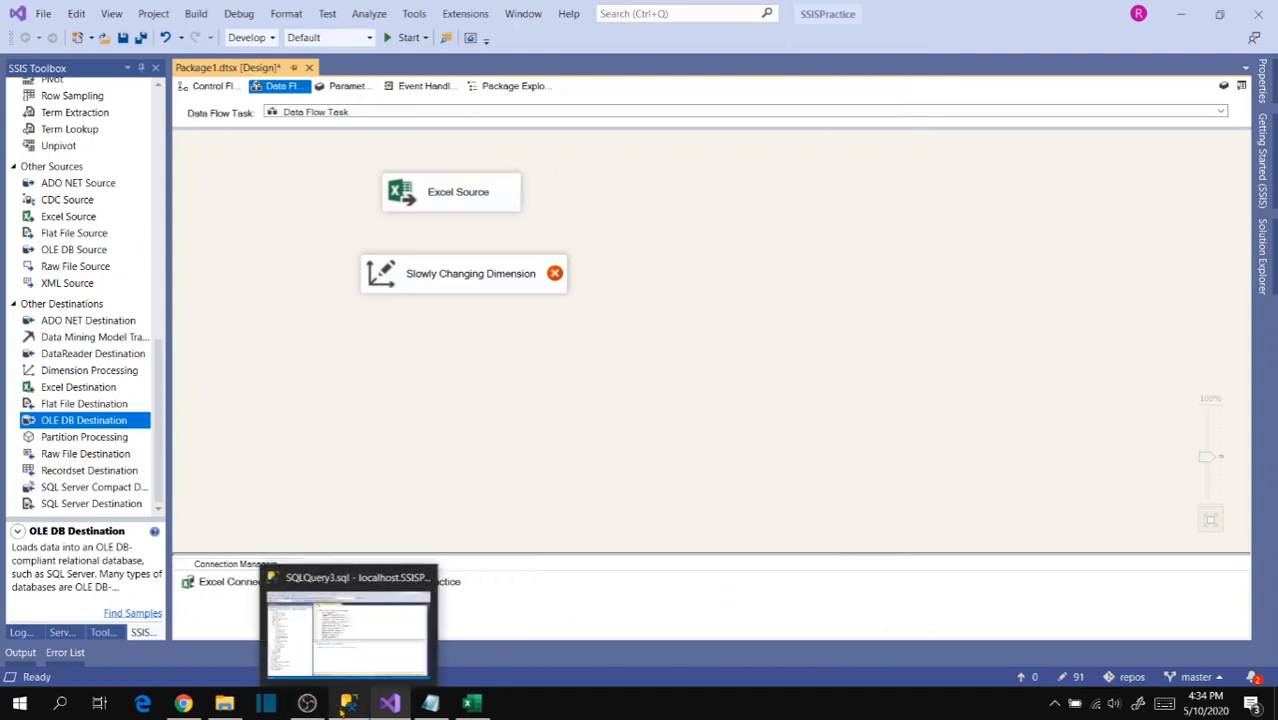
left_click(474, 197)
left_click_drag(463, 234, 465, 276)
left_click(470, 350)
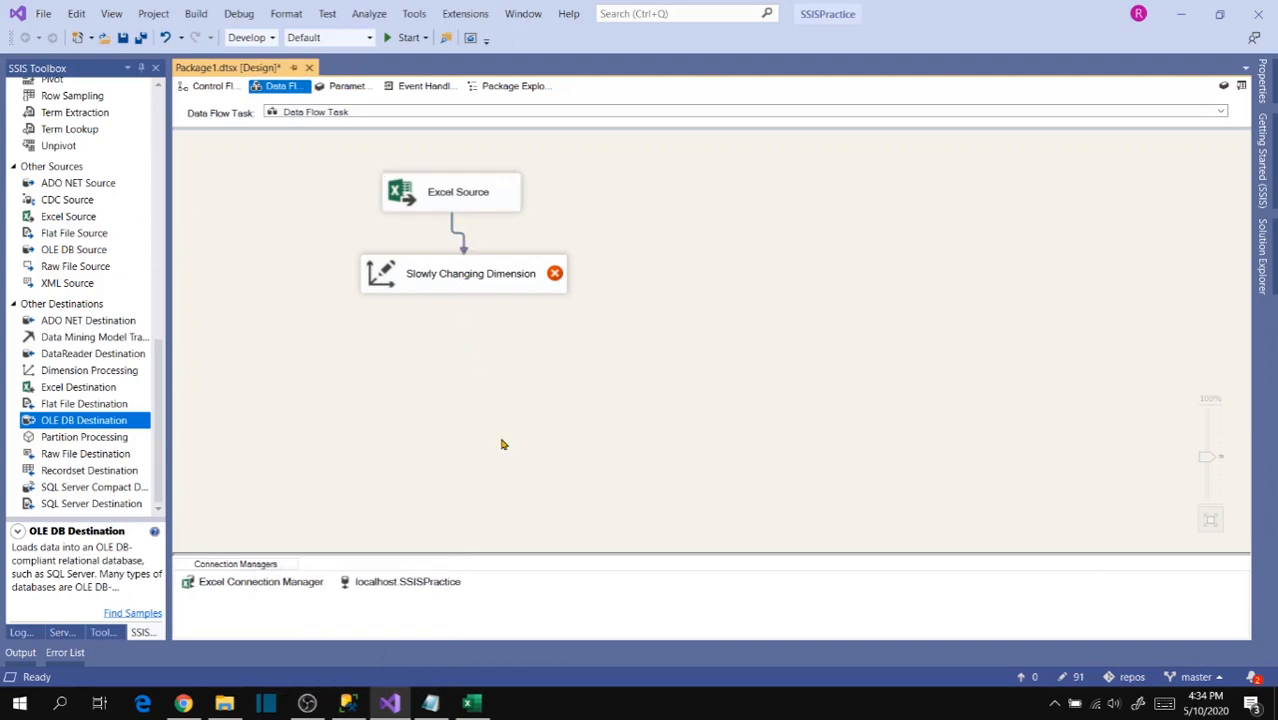
mouse_move(470, 283)
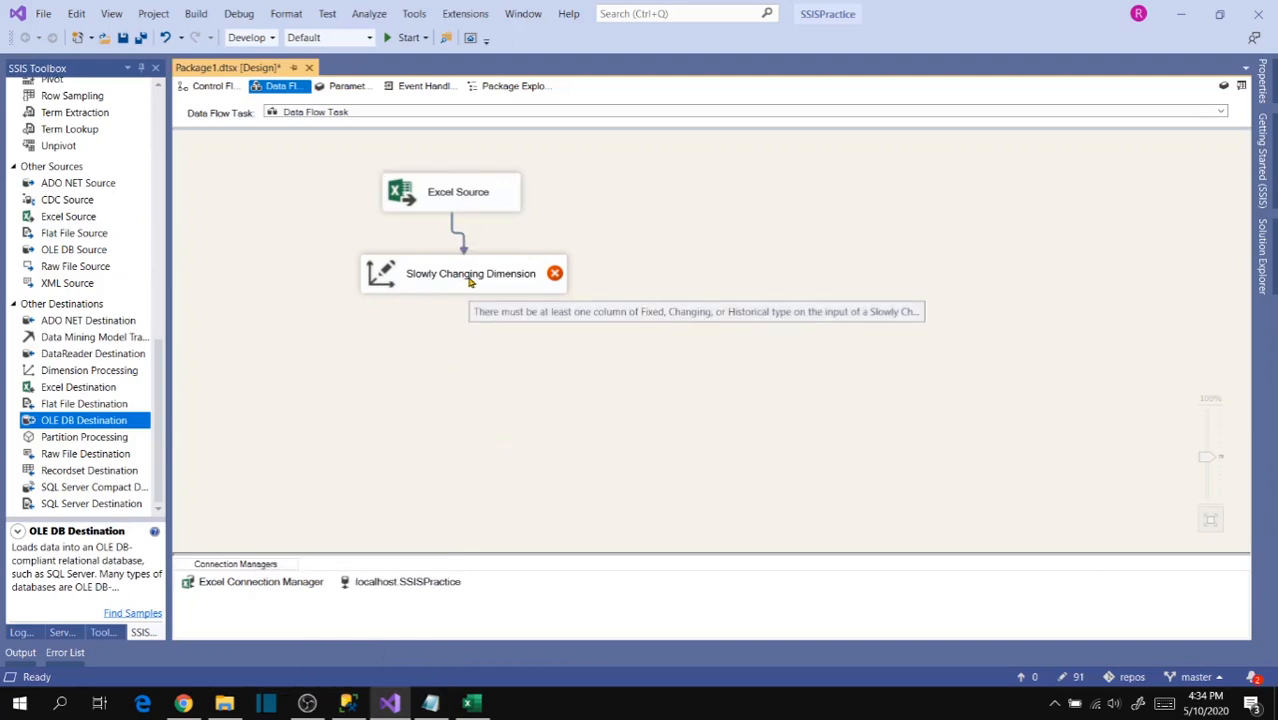
left_click(348, 703)
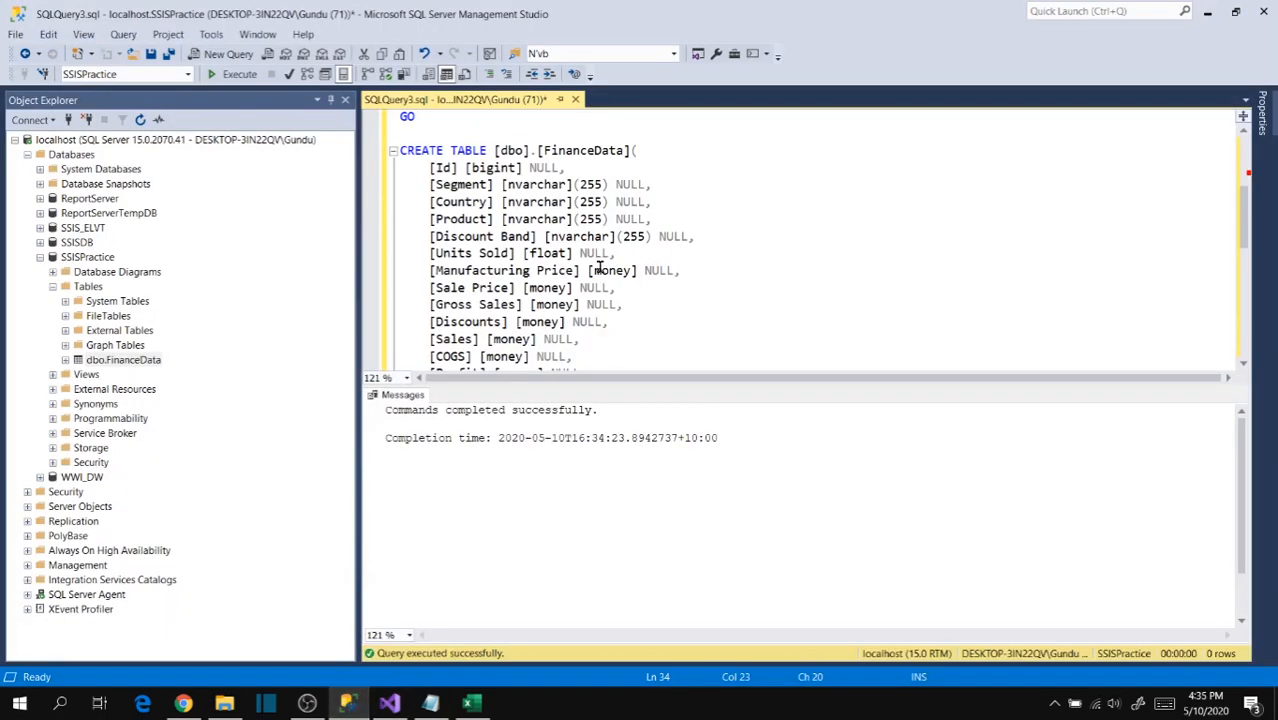
key("alt+Tab")
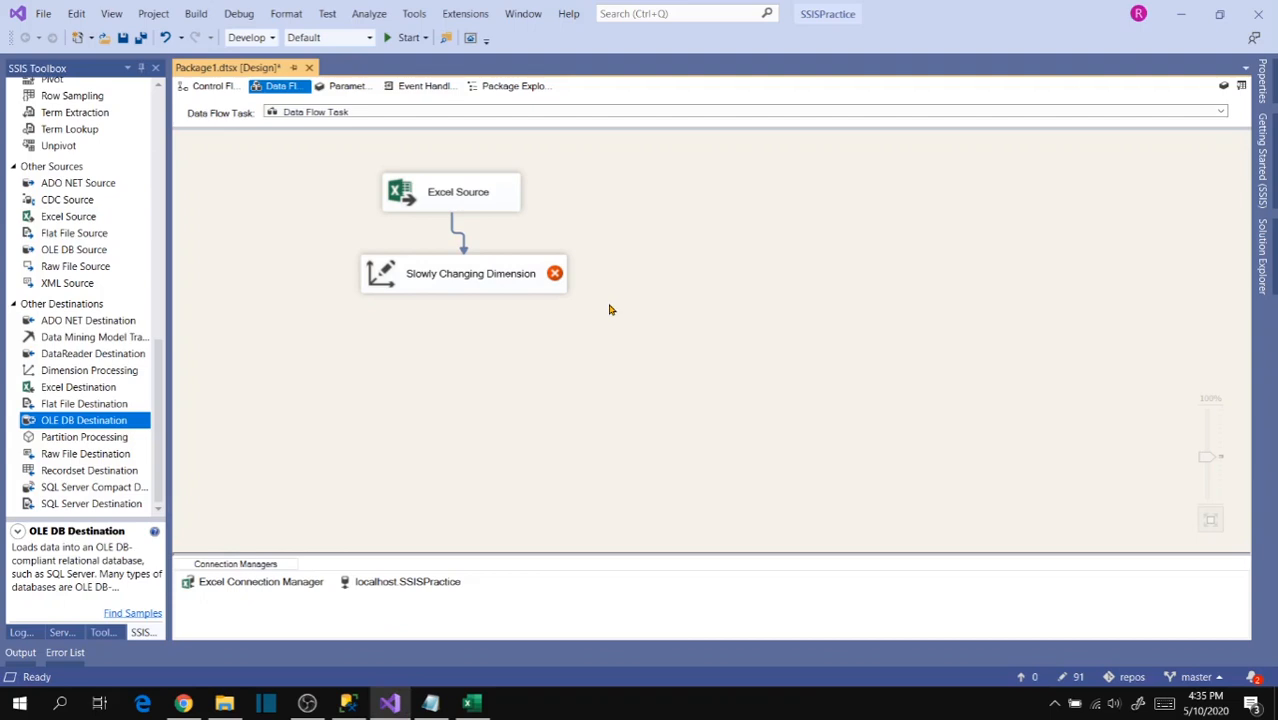
- Open the Slowly Changing Dimension wizard, choose [dbo].[FinanceData] from localhost.SSISPractice as the dimension table, and enlarge the wizard to show its columns
left_click(464, 290)
double_click(462, 290)
left_click(252, 306)
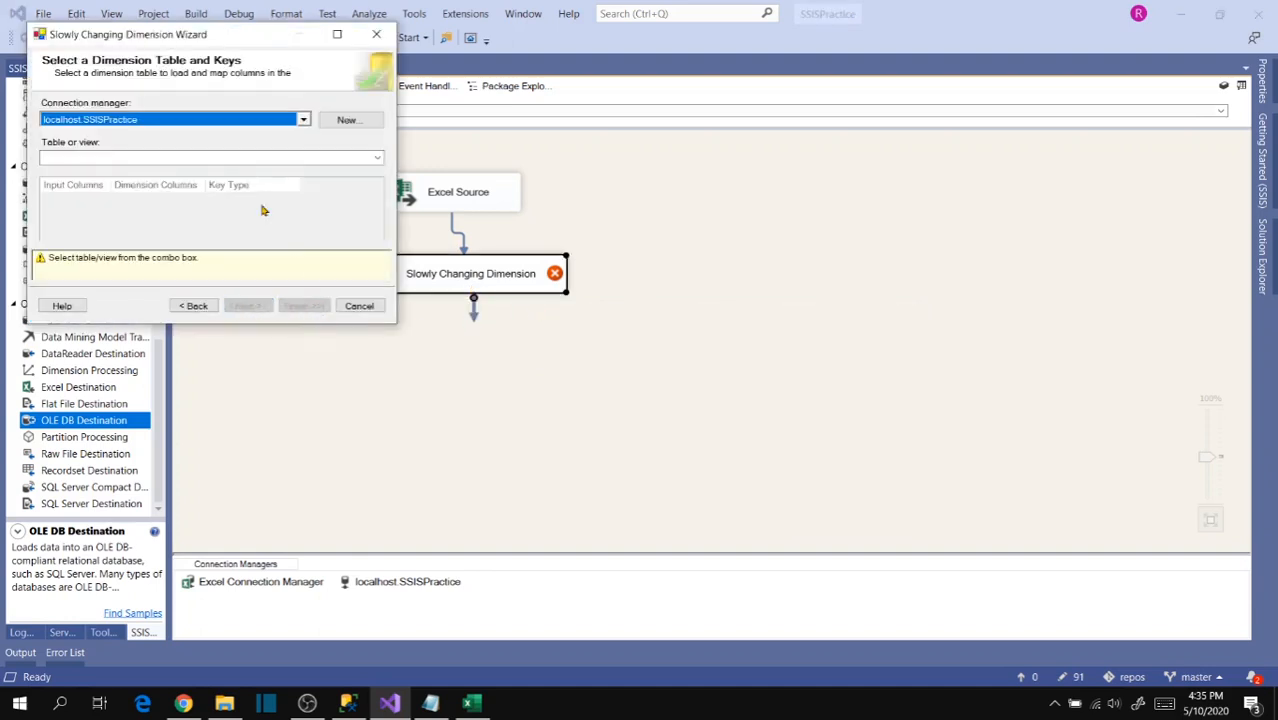
left_click(166, 160)
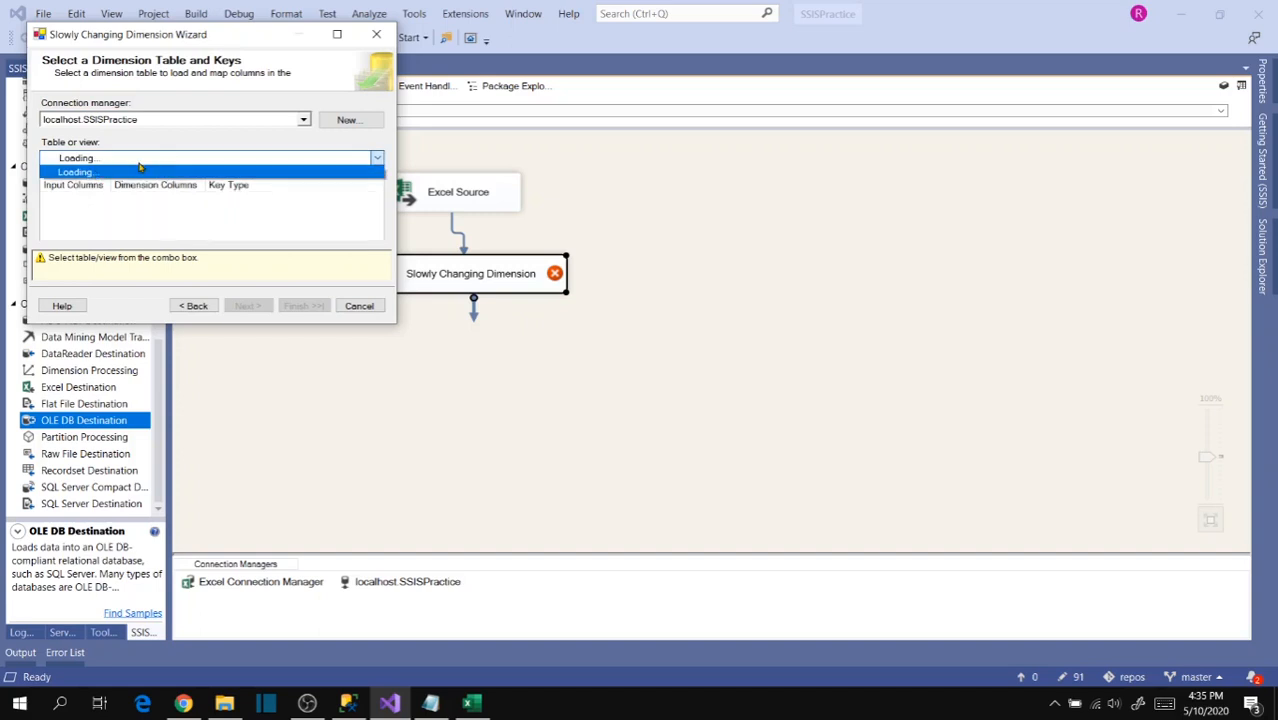
left_click(153, 175)
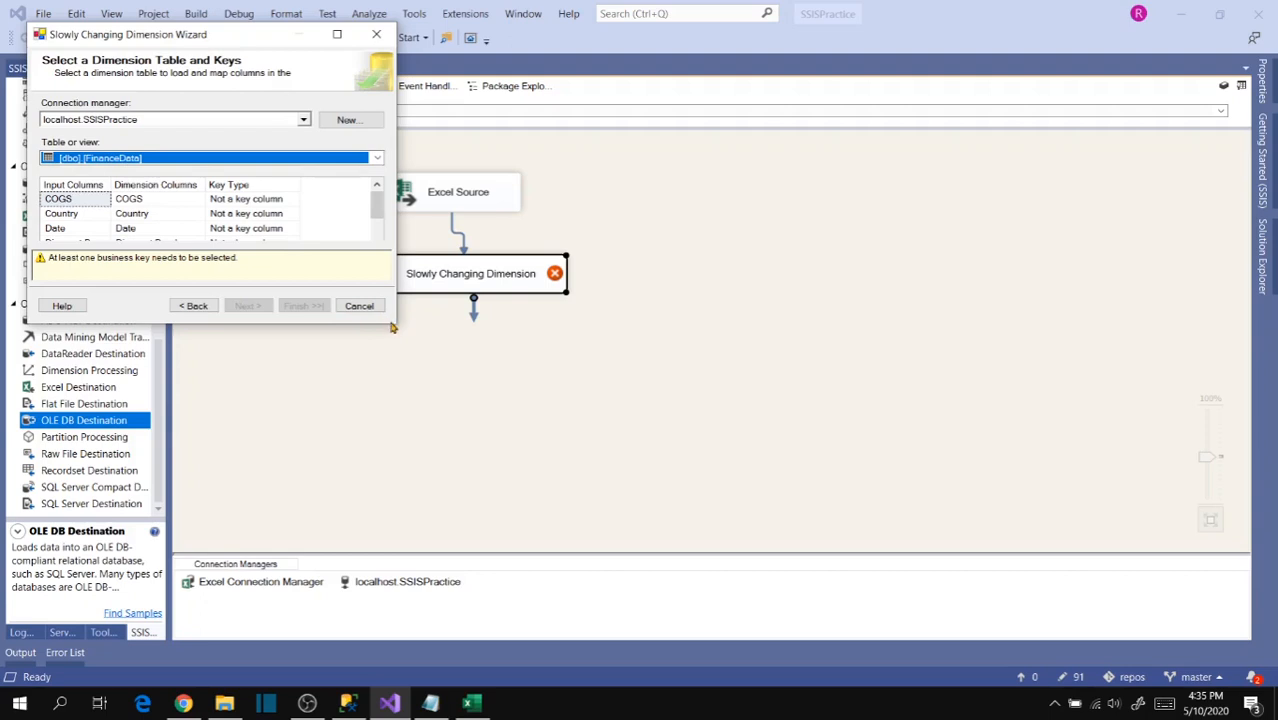
left_click_drag(397, 322, 655, 540)
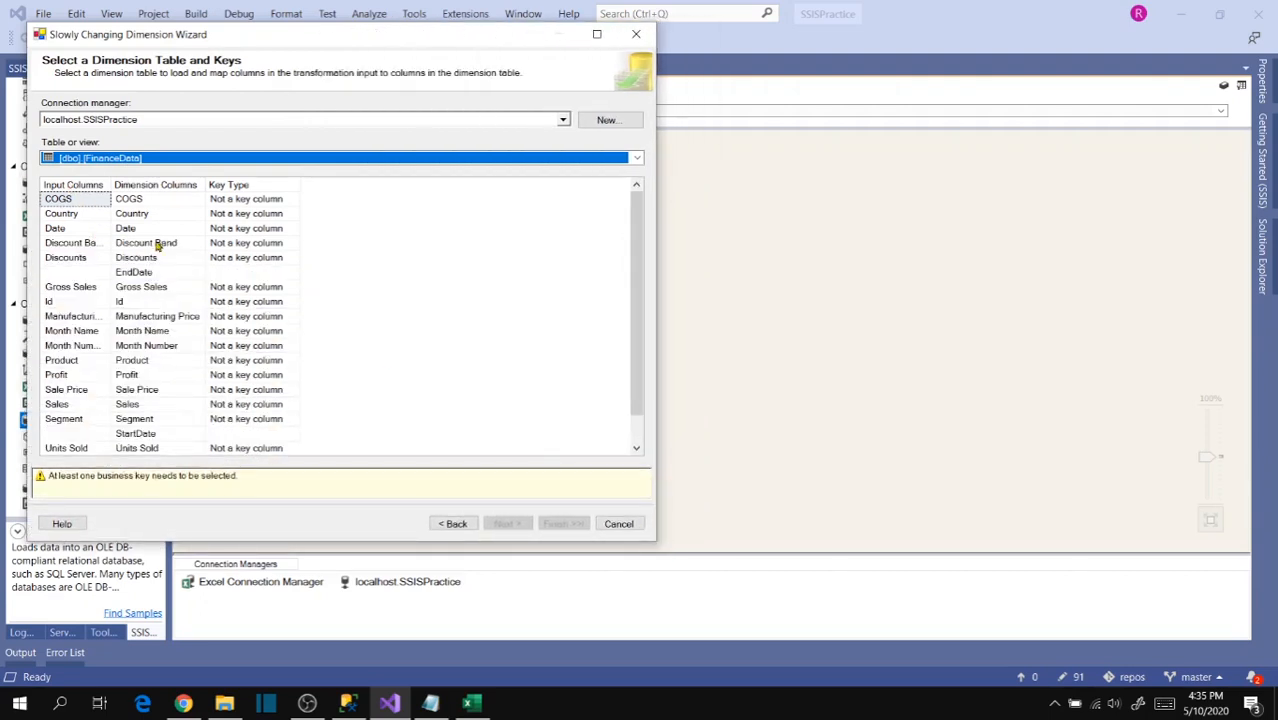